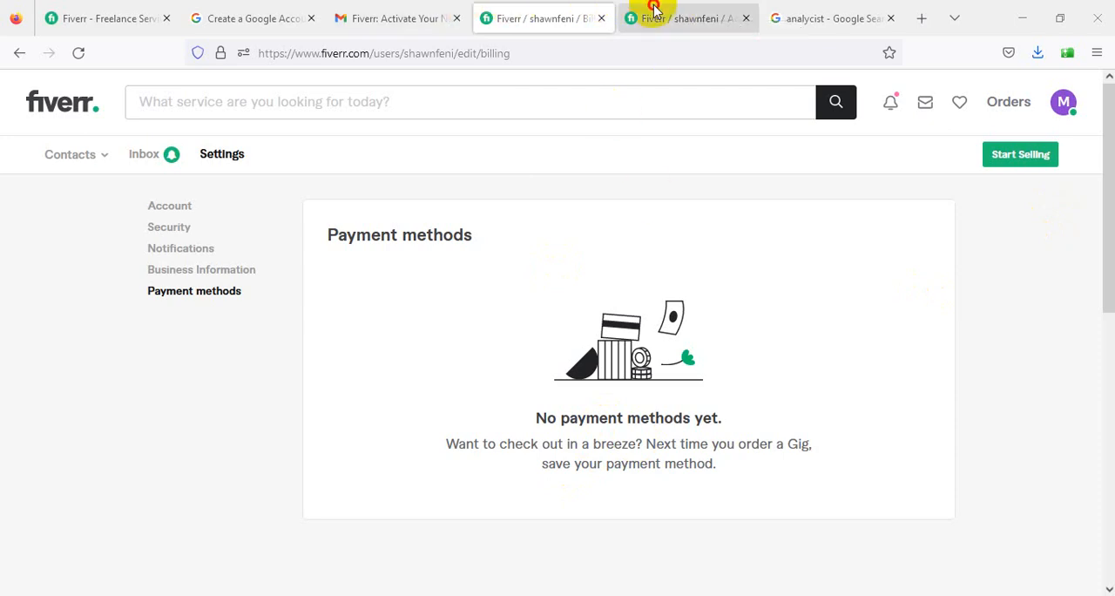
- Go from the Fiverr account settings to the public seller profile and look over its active gigs section
left_click(655, 15)
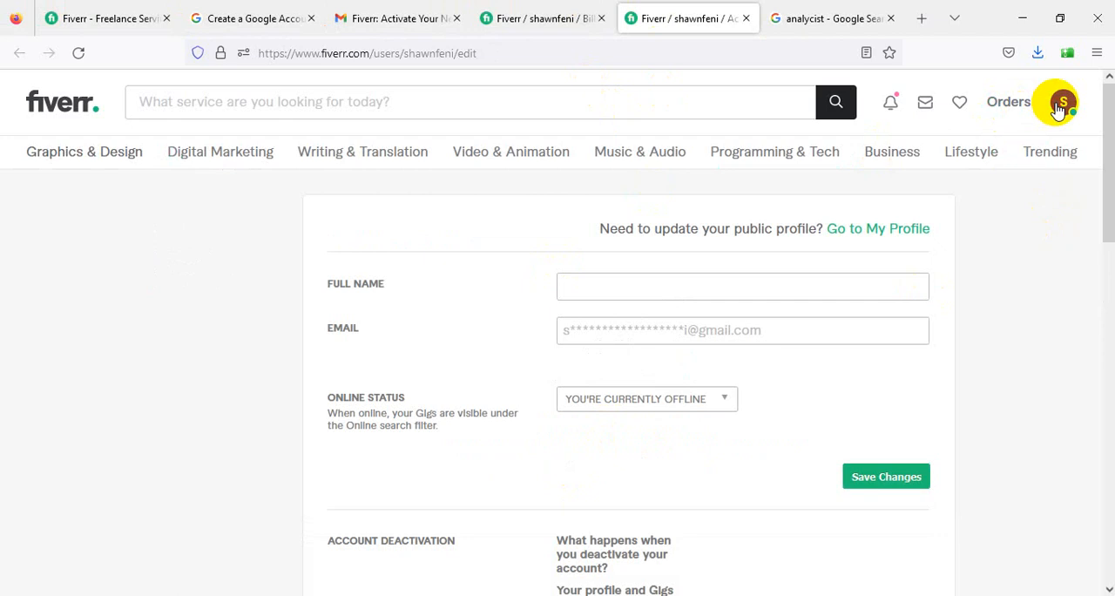
left_click(973, 155)
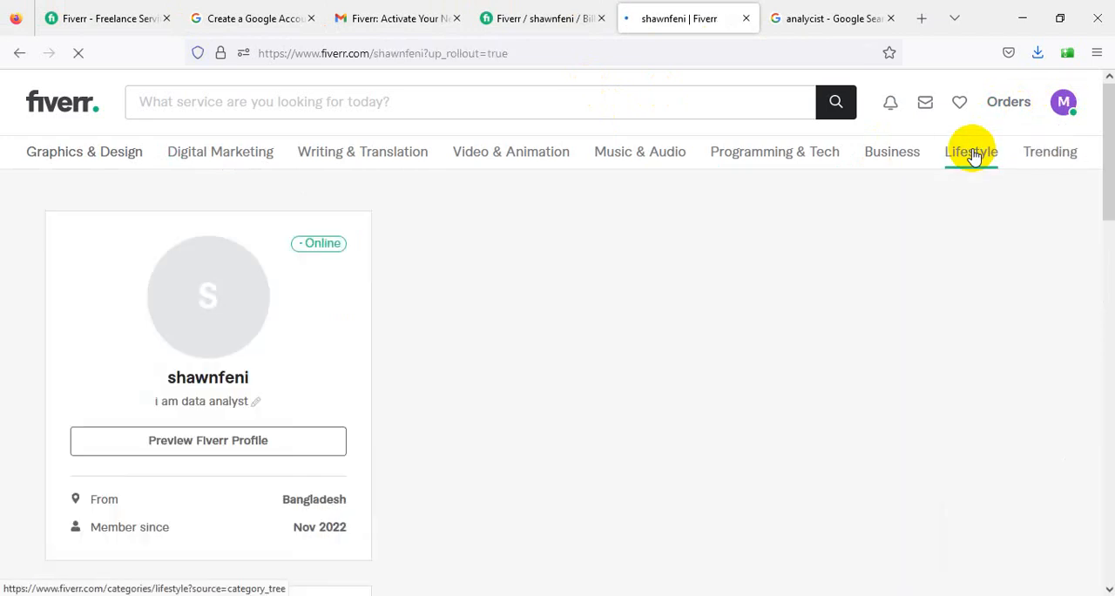
scroll(679, 366, "down", 3)
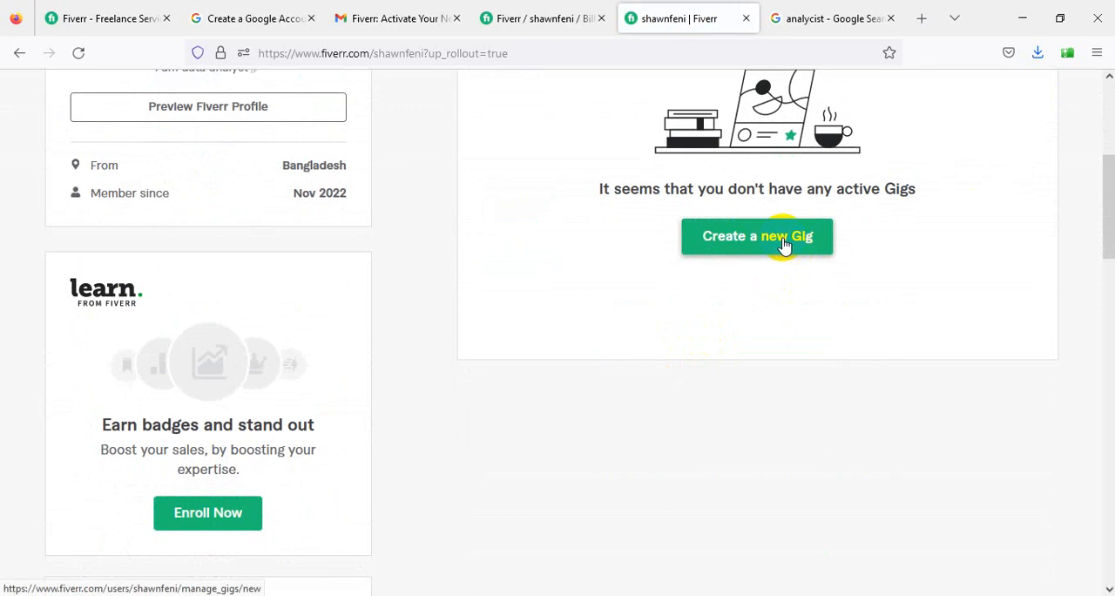
scroll(783, 244, "up", 3)
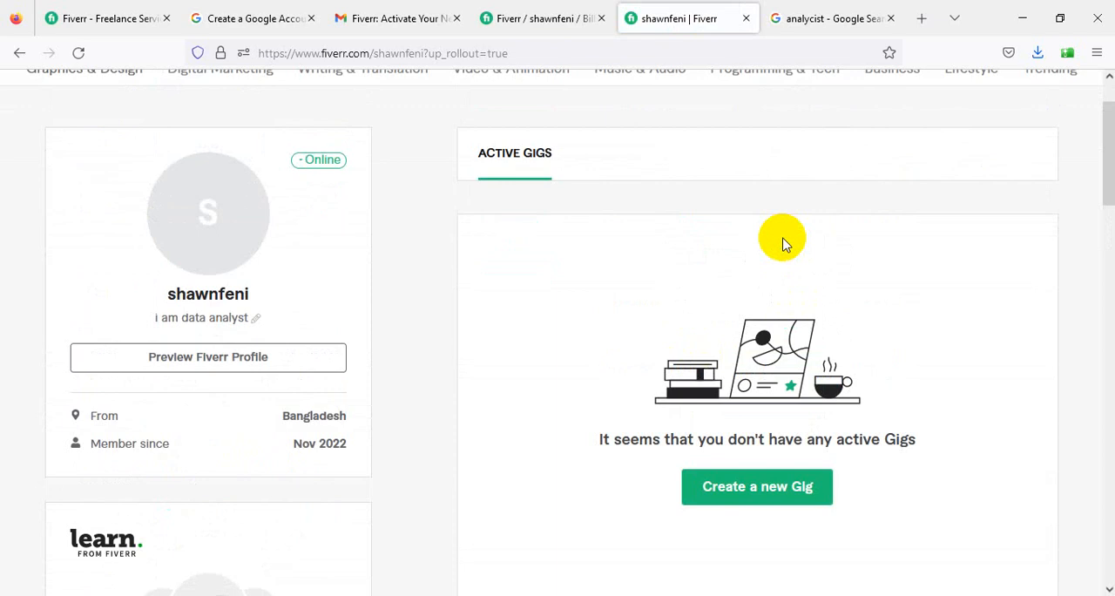
- Open the form for creating a new gig, and return to the seller profile page
left_click(770, 493)
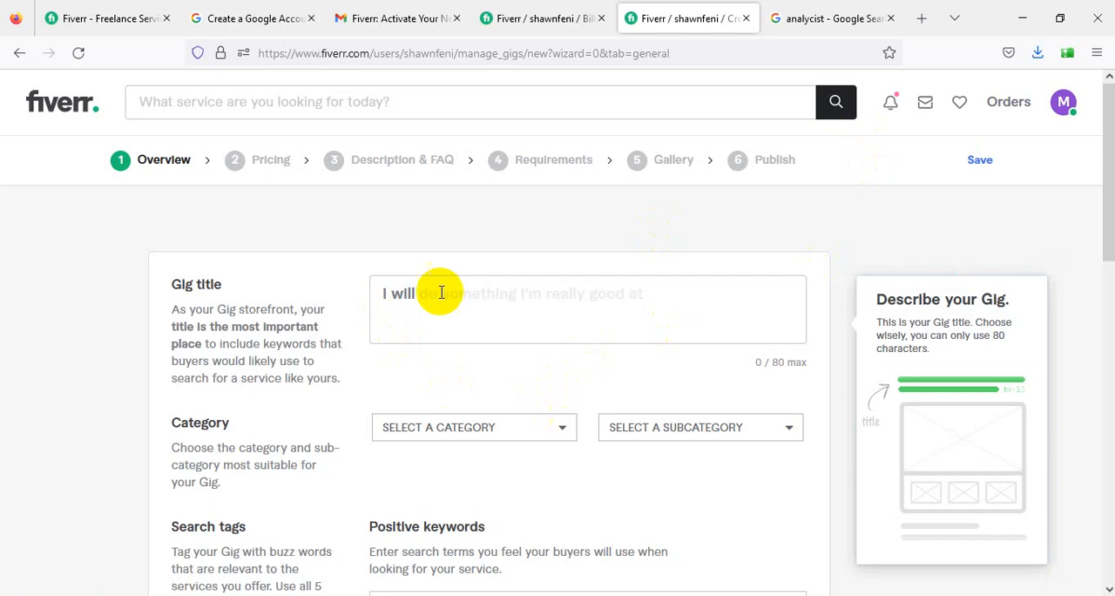
left_click(16, 54)
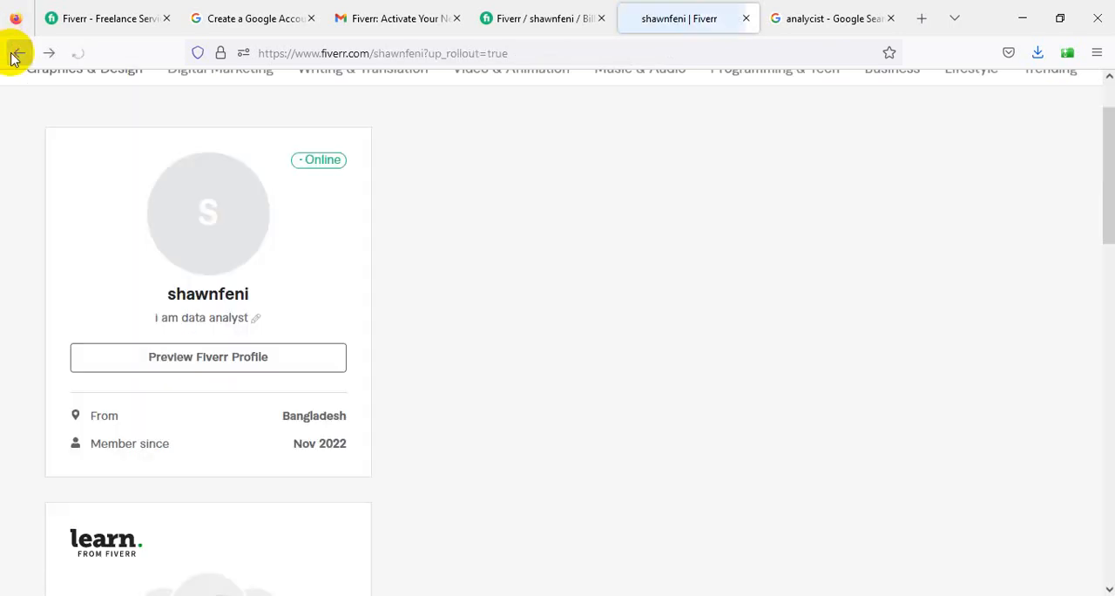
scroll(823, 74, "up", 1)
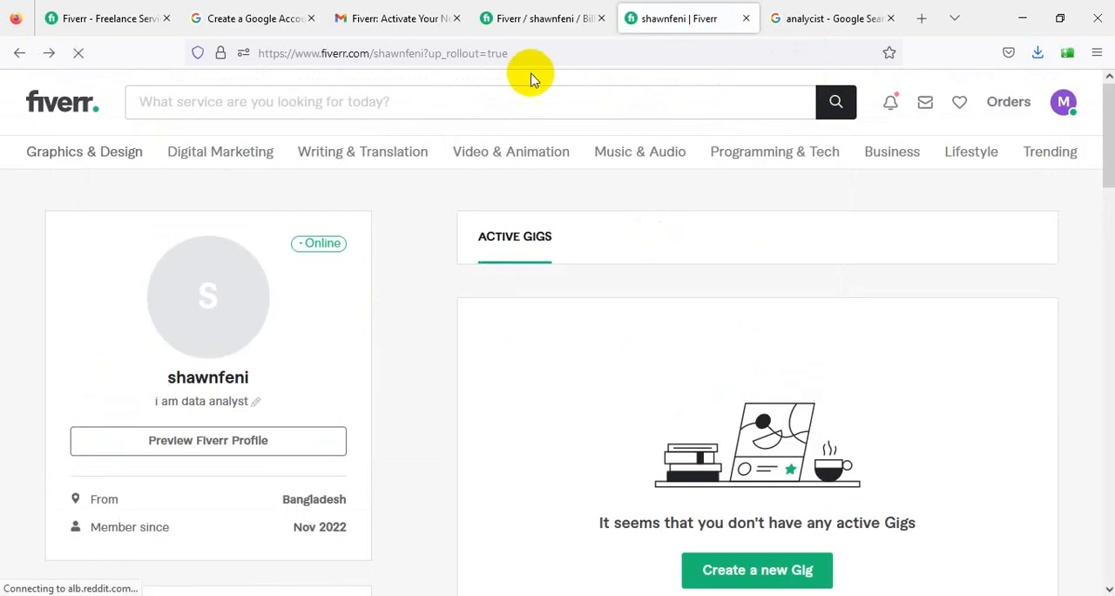
left_click_drag(373, 55, 577, 49)
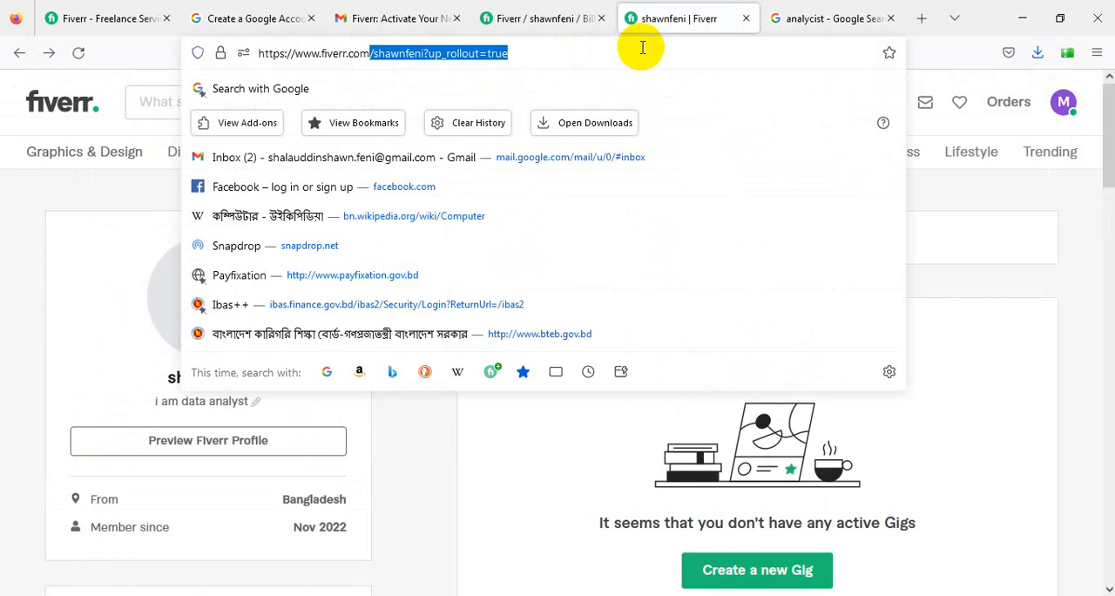
key("BackSpace")
type("seller_onboarding")
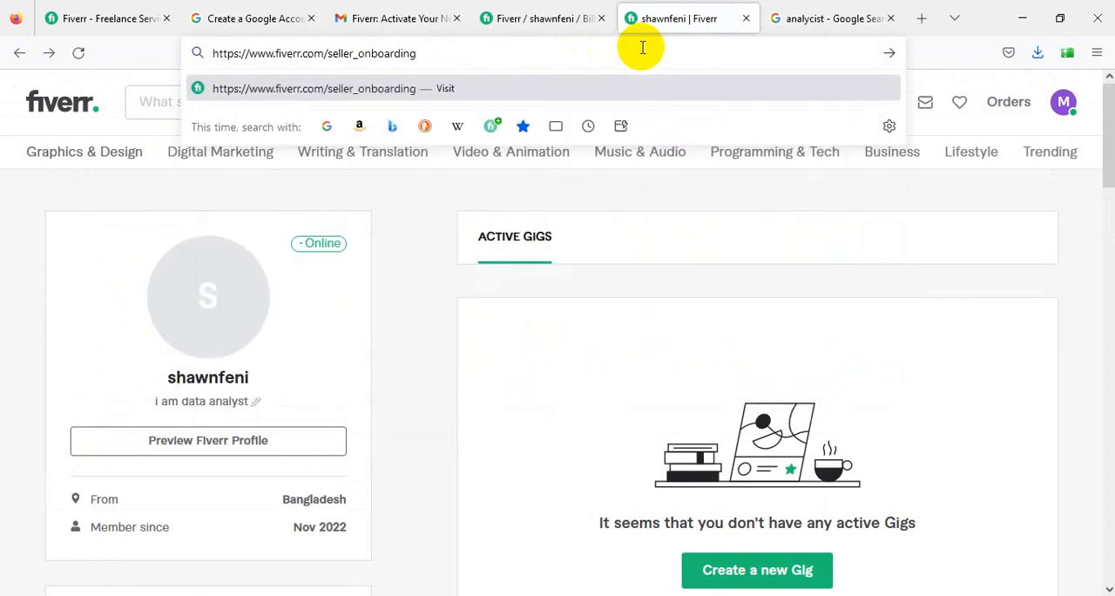
key("Return")
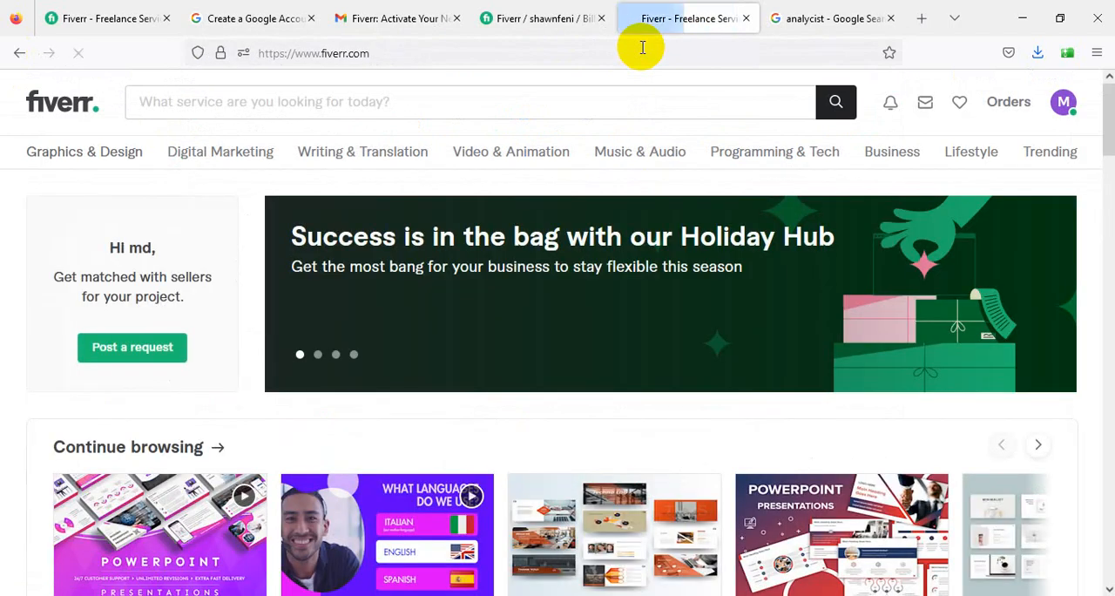
scroll(299, 288, "down", 8)
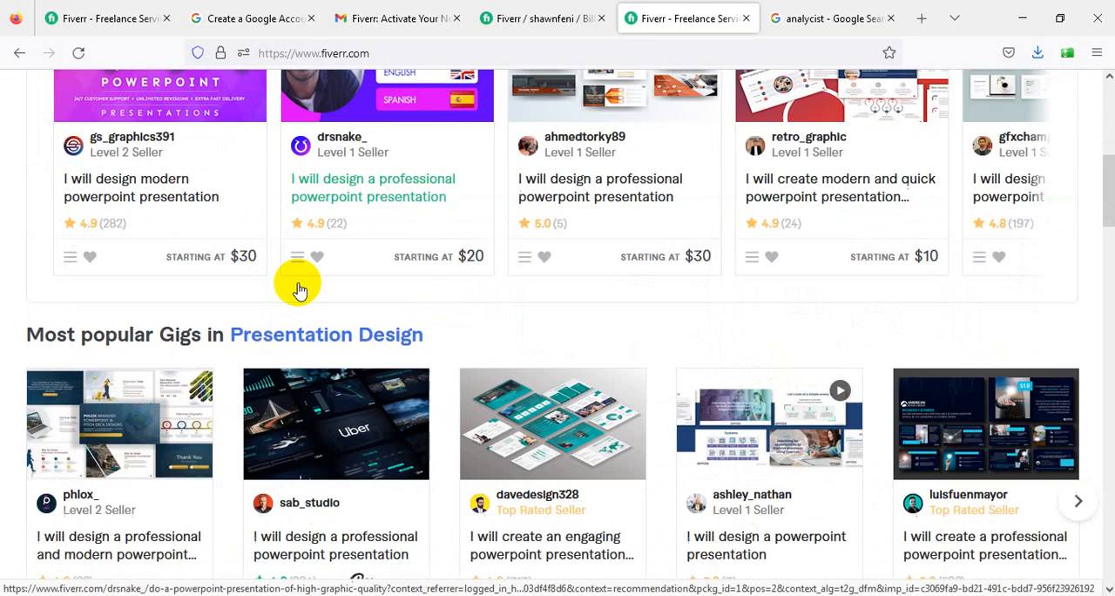
scroll(299, 288, "up", 7)
scroll(299, 287, "up", 2)
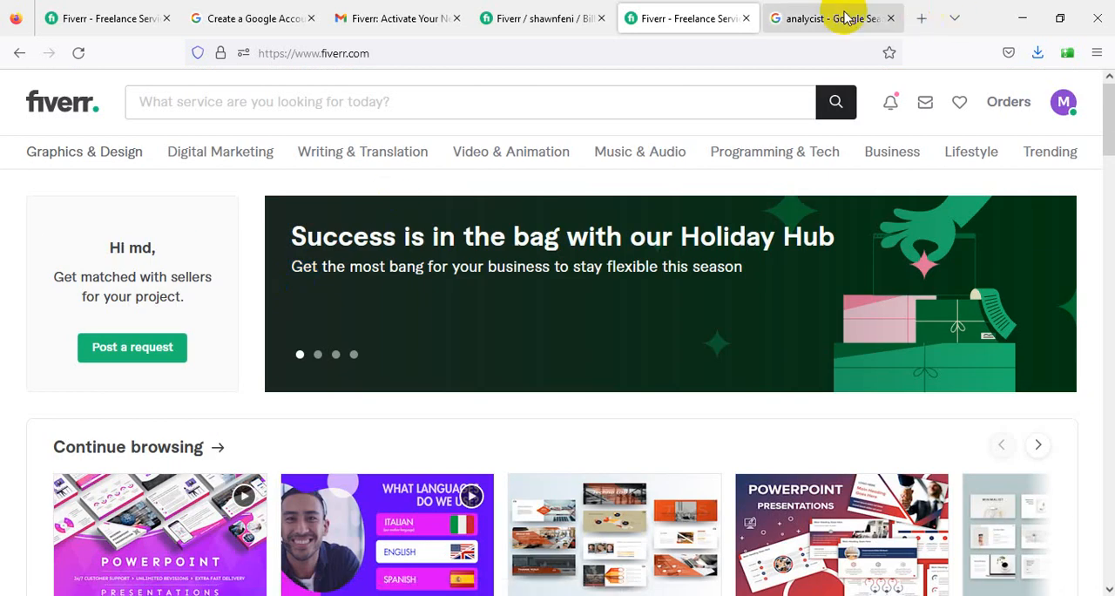
- Search Google for "fiverr real information submit" and look through the results
left_click(839, 17)
left_click(255, 108)
key("ctrl+a")
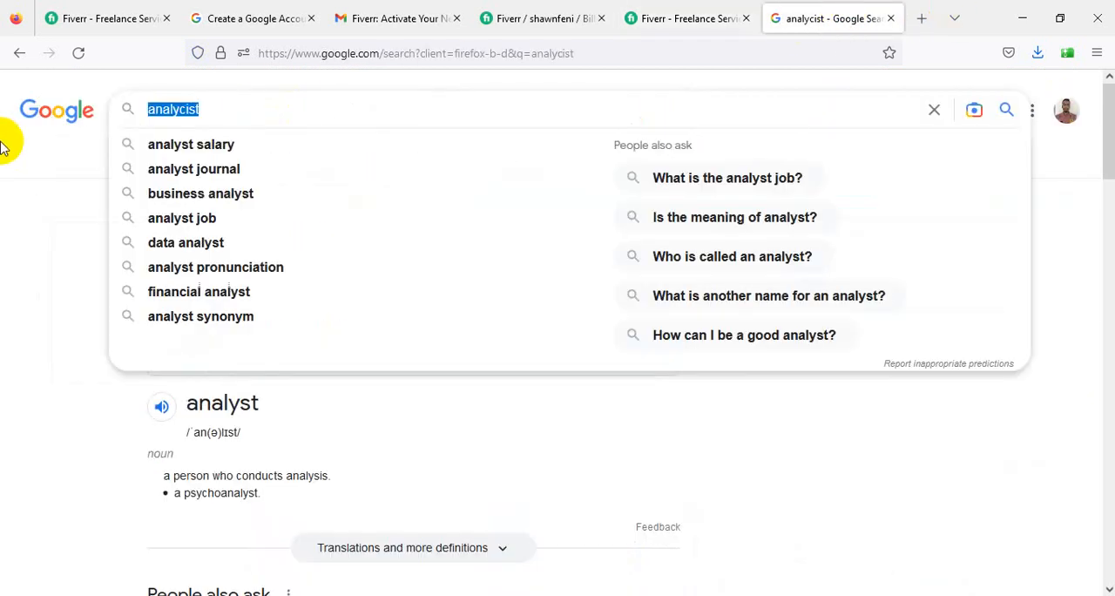
type("fivere")
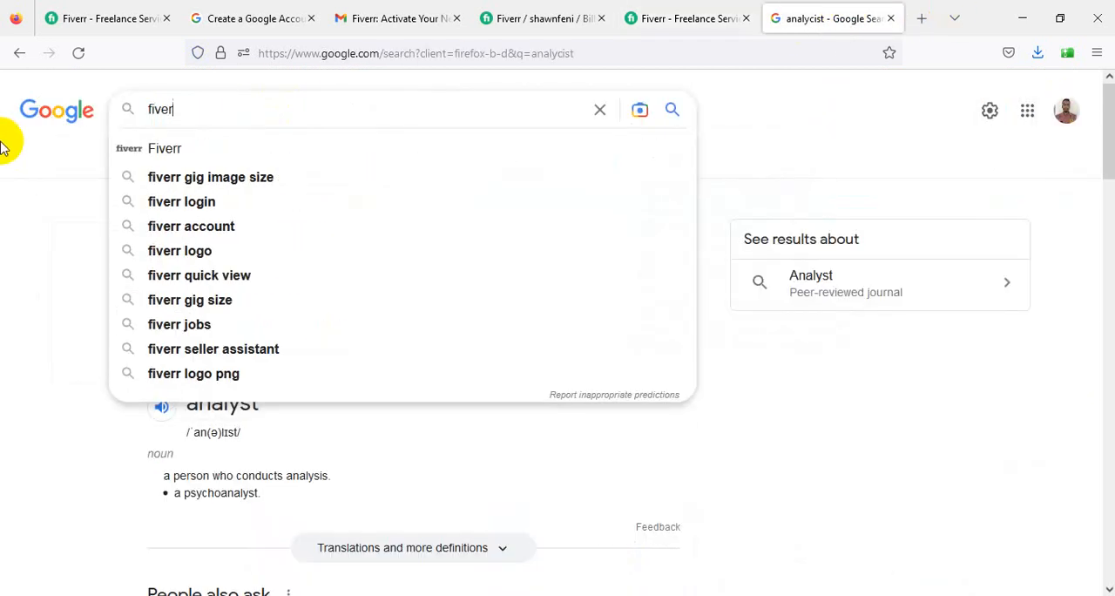
key("BackSpace")
type("rr ")
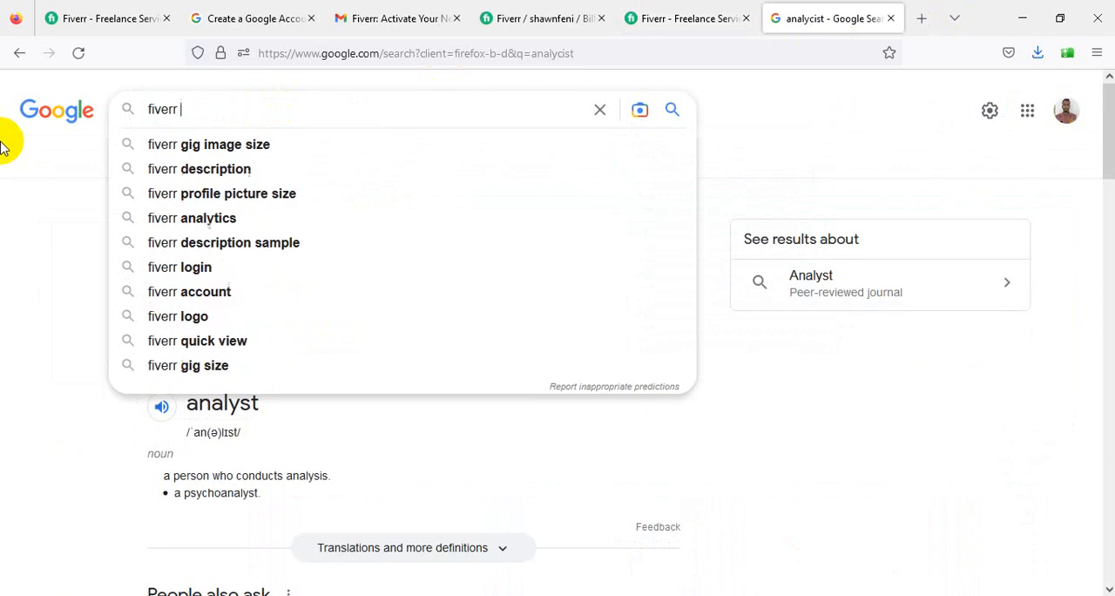
type("real in")
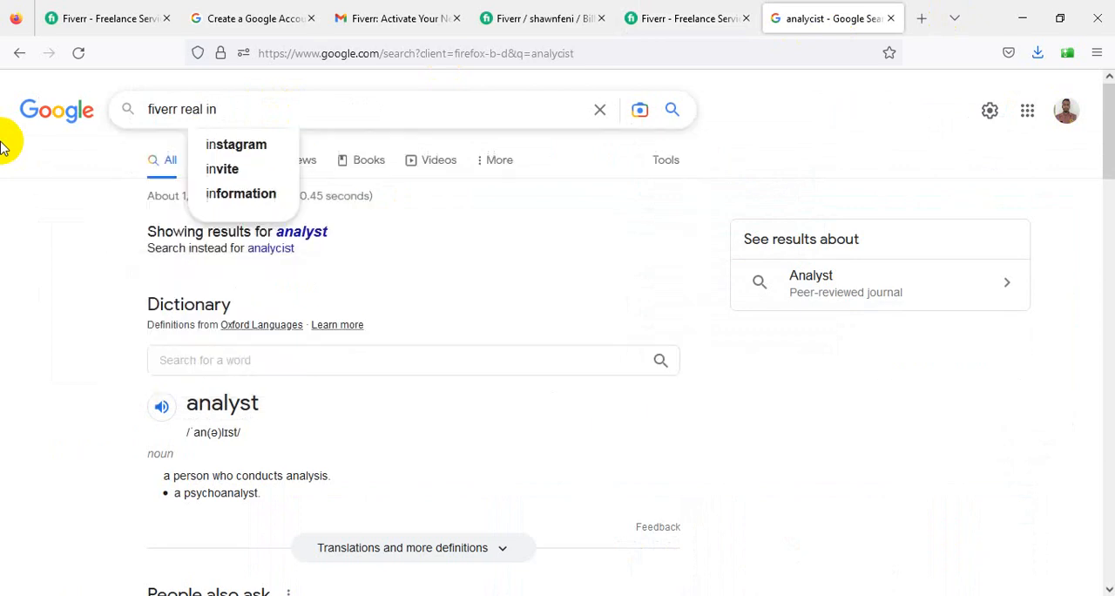
type("formaing")
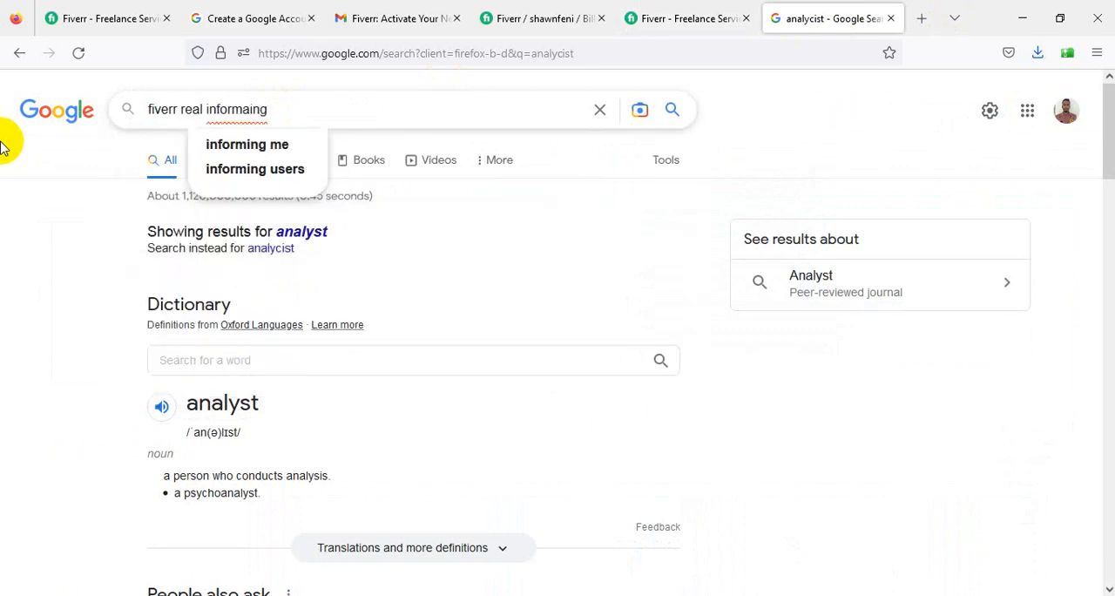
key("BackSpace")
key("BackSpace")
key("BackSpace")
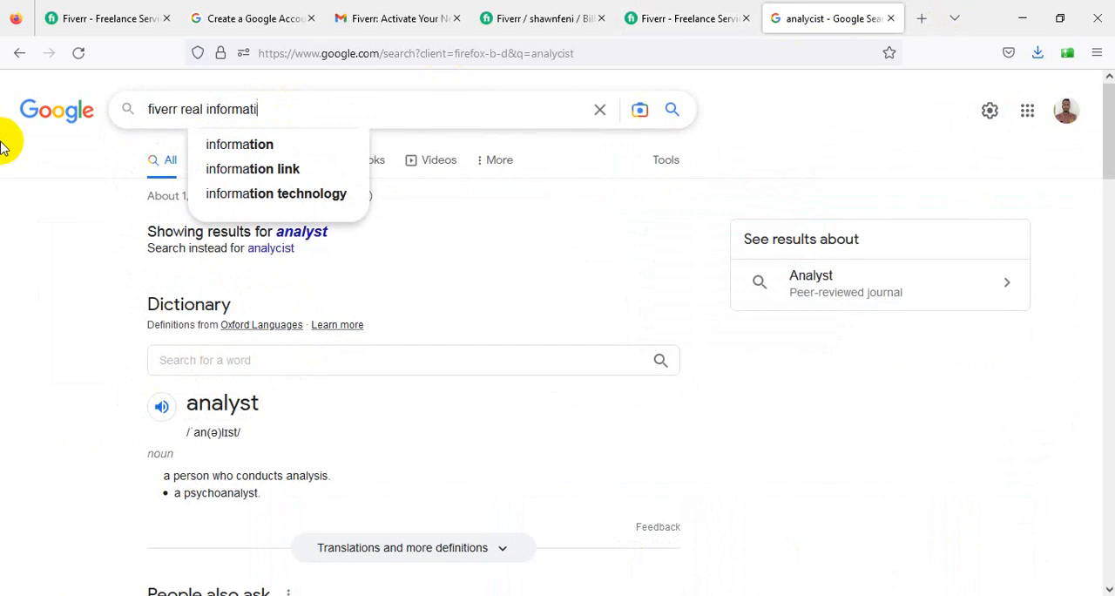
type("tion submit")
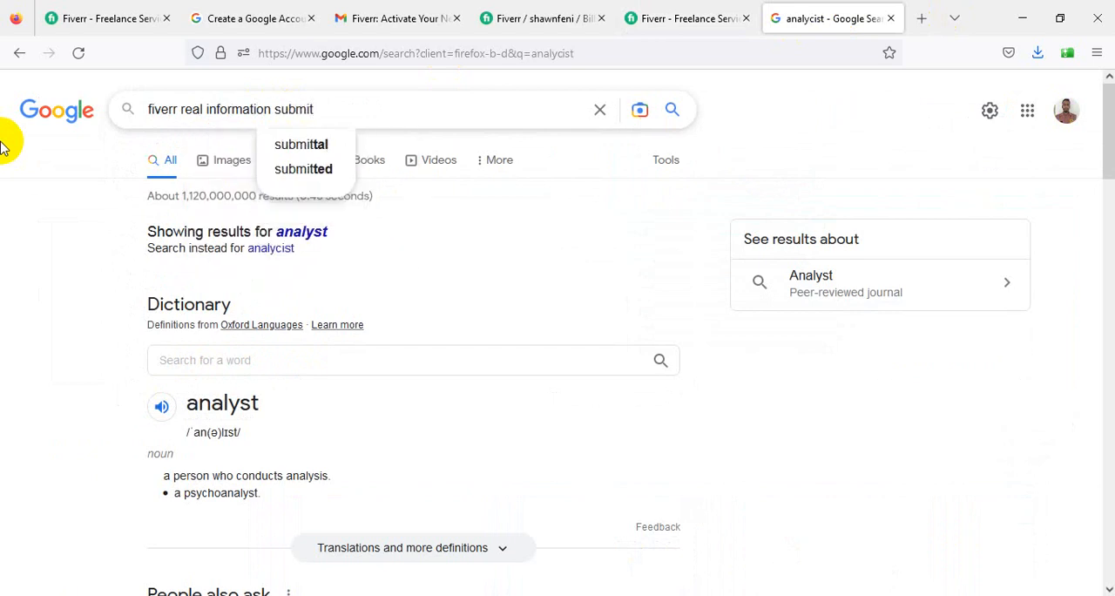
key("Return")
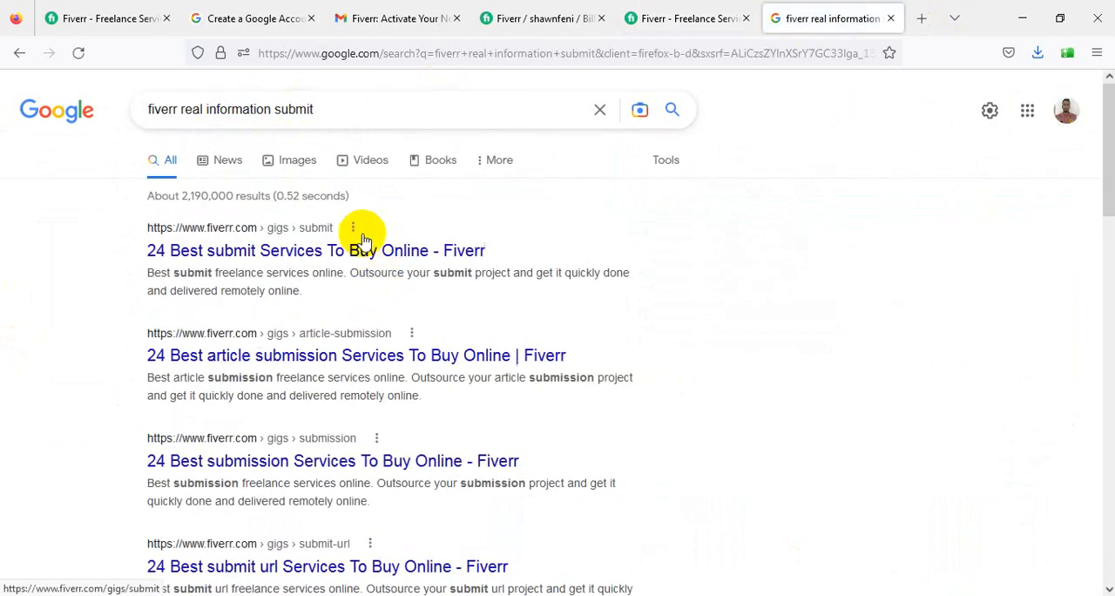
scroll(328, 552, "down", 4)
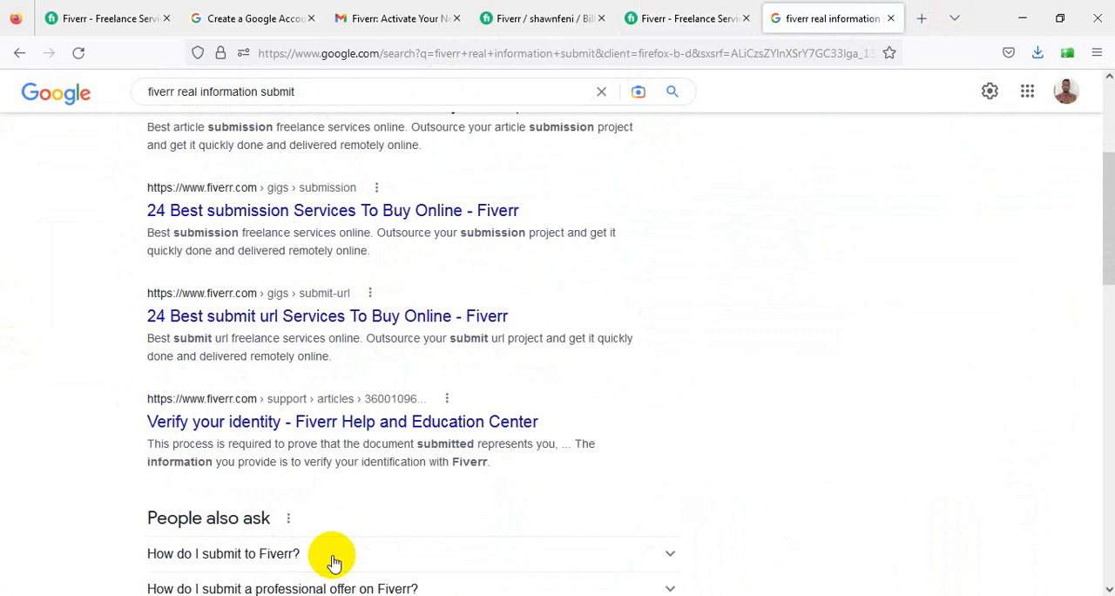
scroll(332, 562, "up", 3)
scroll(332, 561, "up", 1)
- Search Google for "fiverr seller onboarding" instead
left_click_drag(318, 109, 3, 104)
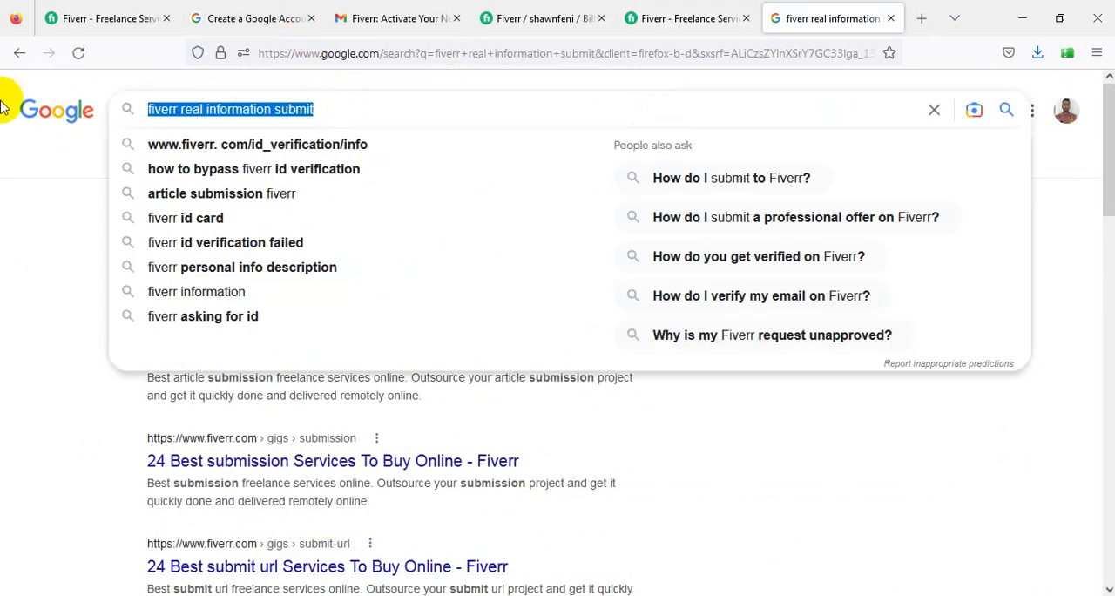
type("fiverr")
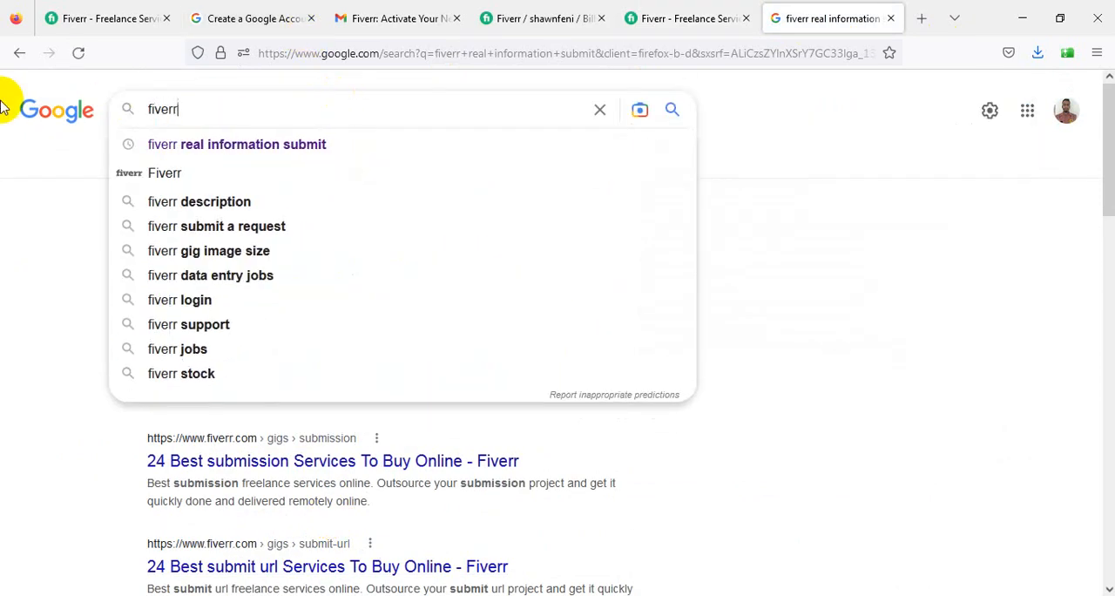
type(" seller on")
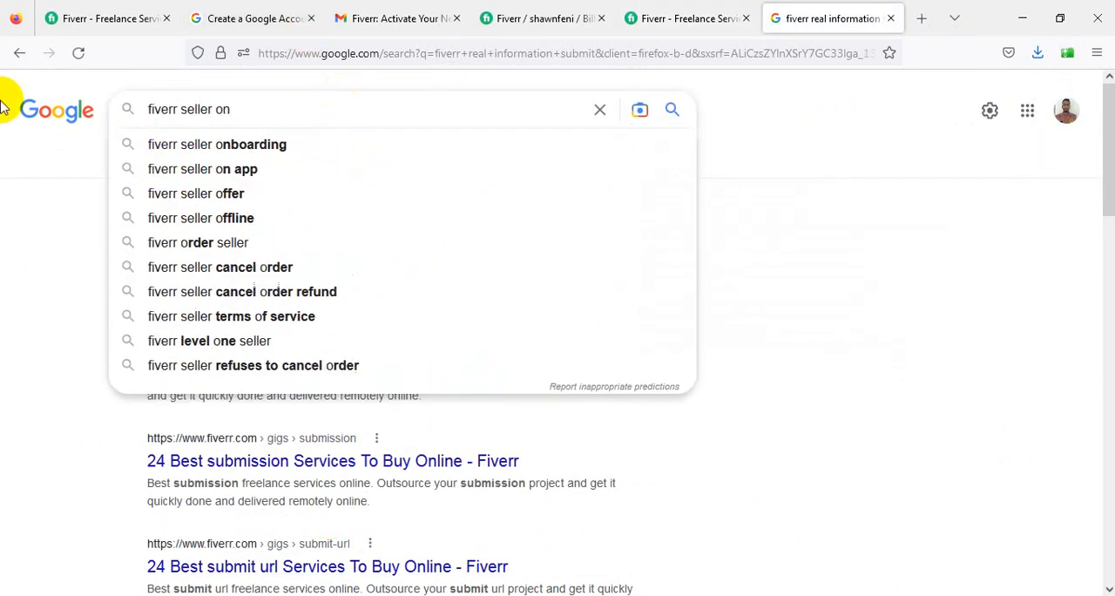
left_click(174, 144)
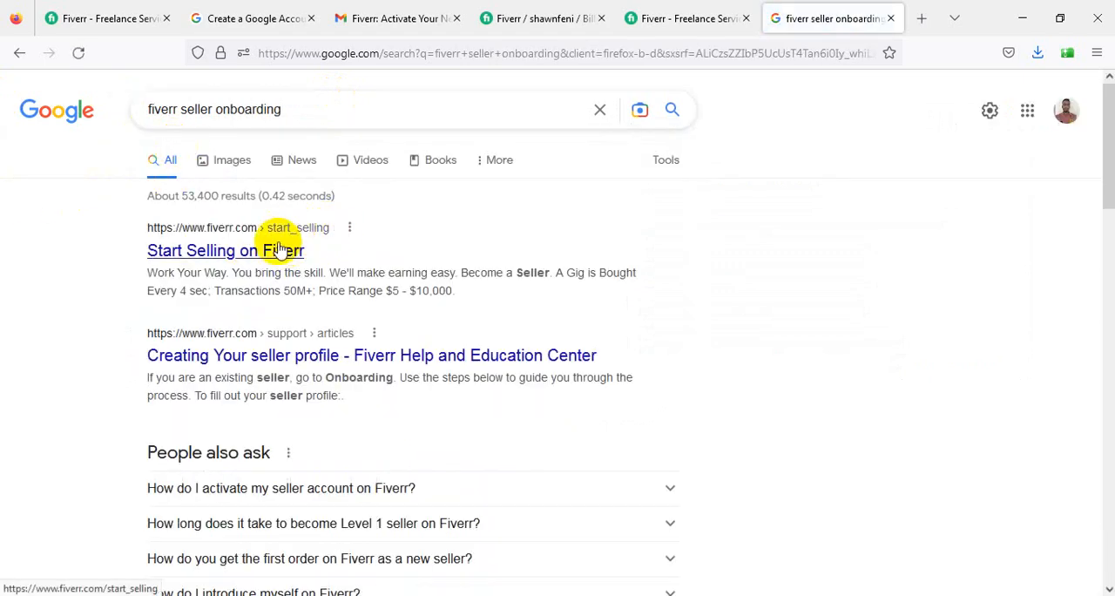
- Open the "Start Selling on Fiverr" result, look through the page, and return to the search results
left_click(258, 258)
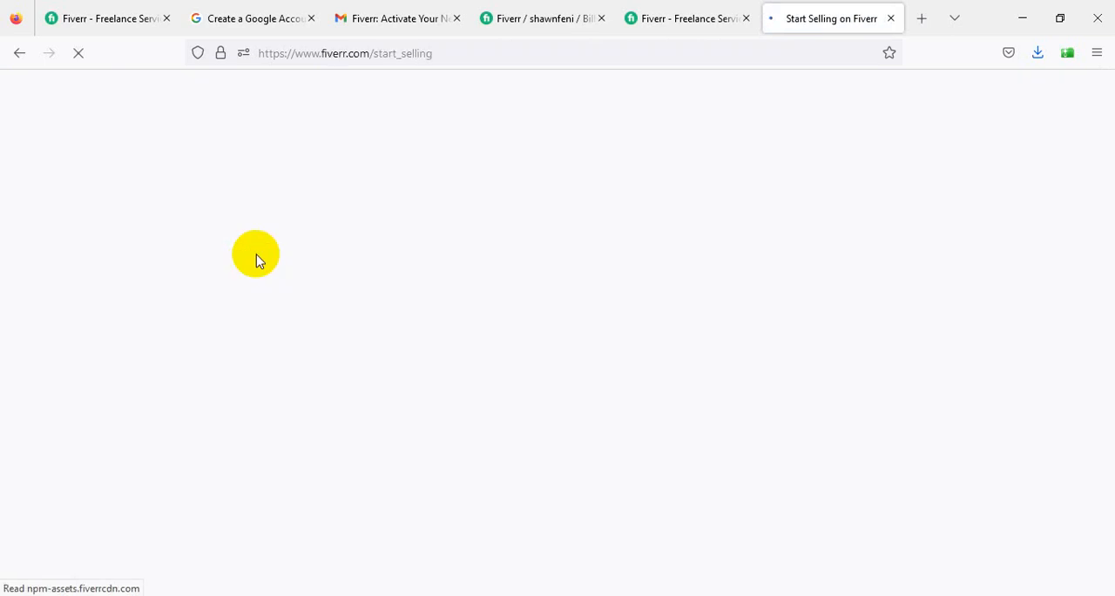
scroll(386, 438, "down", 5)
scroll(387, 442, "down", 15)
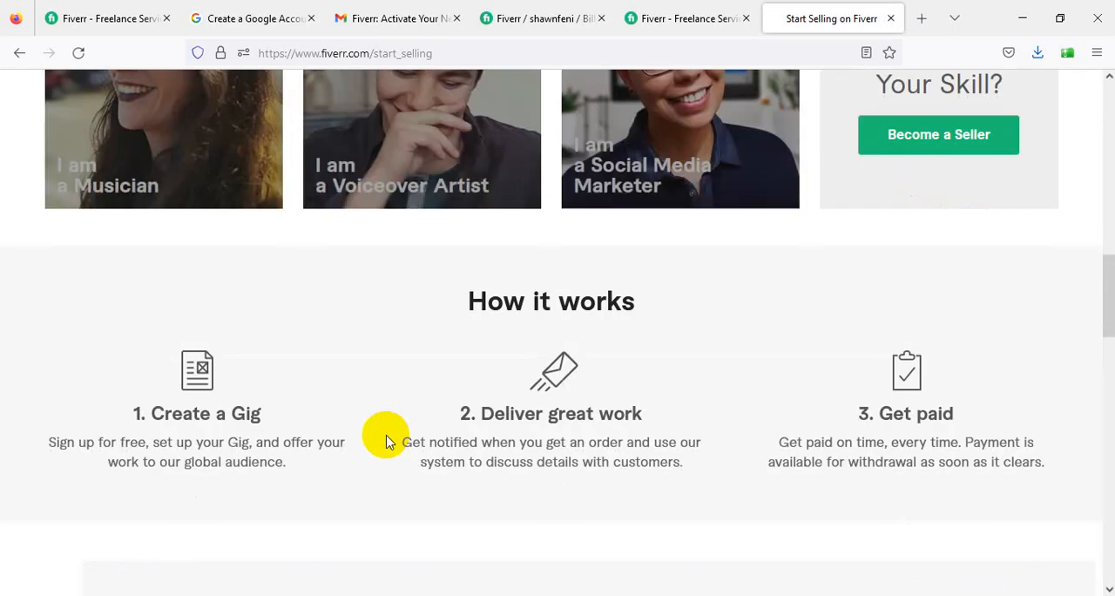
scroll(386, 440, "up", 15)
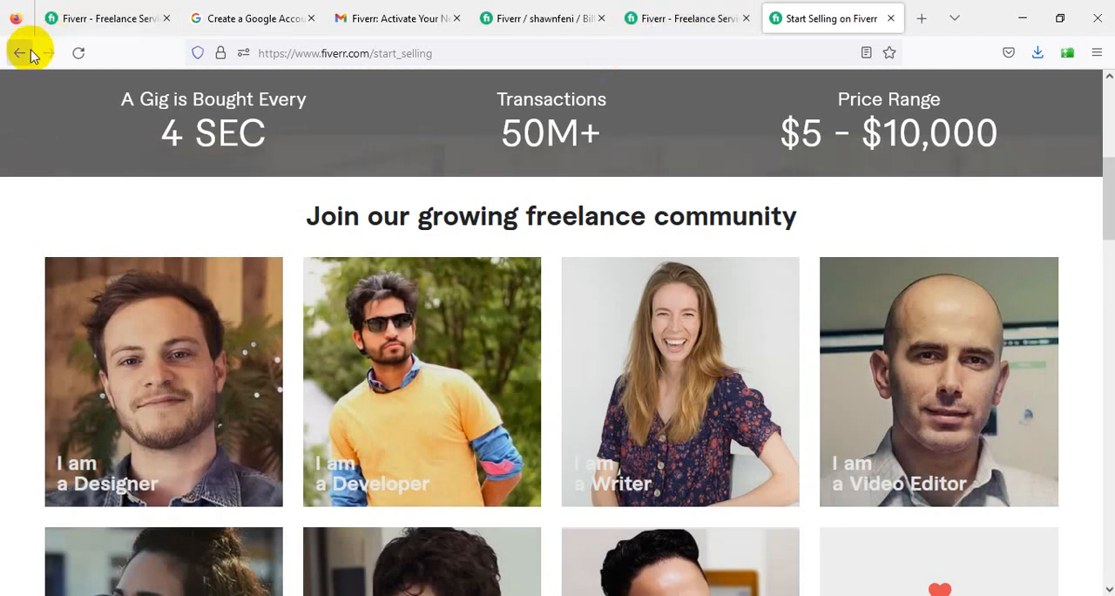
left_click(21, 53)
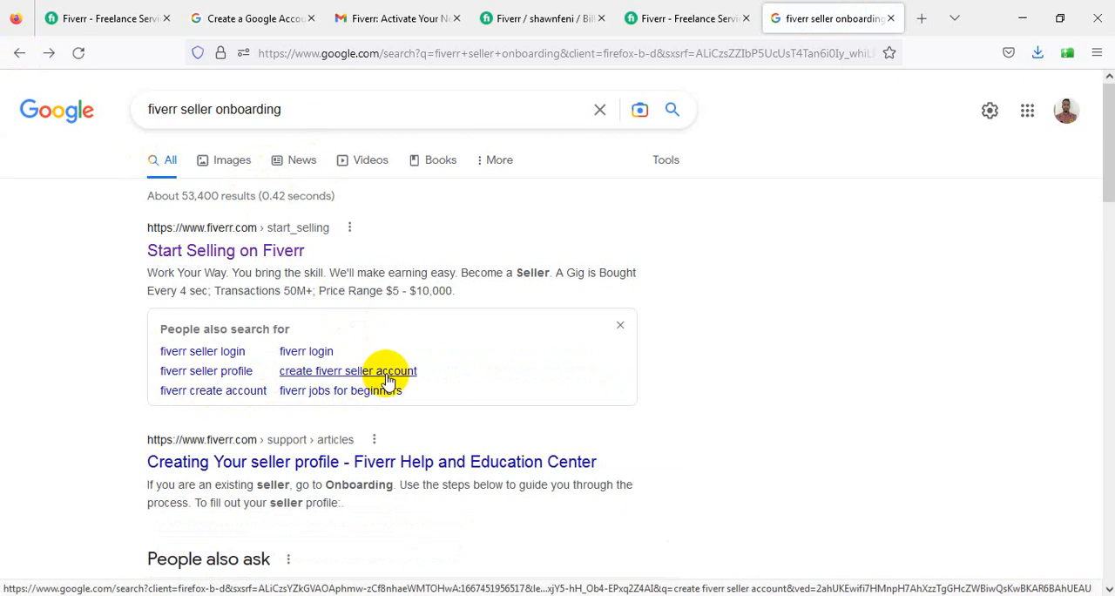
- Open Fiverr's help article on creating a seller profile and read through its steps, including linked accounts and account security
scroll(322, 396, "down", 2)
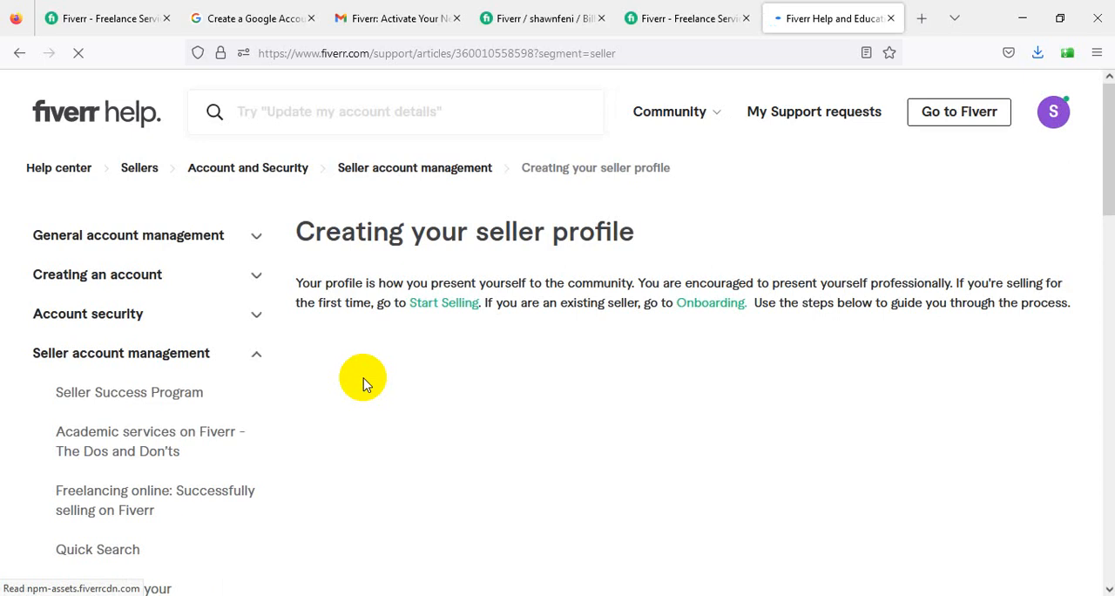
scroll(364, 384, "down", 10)
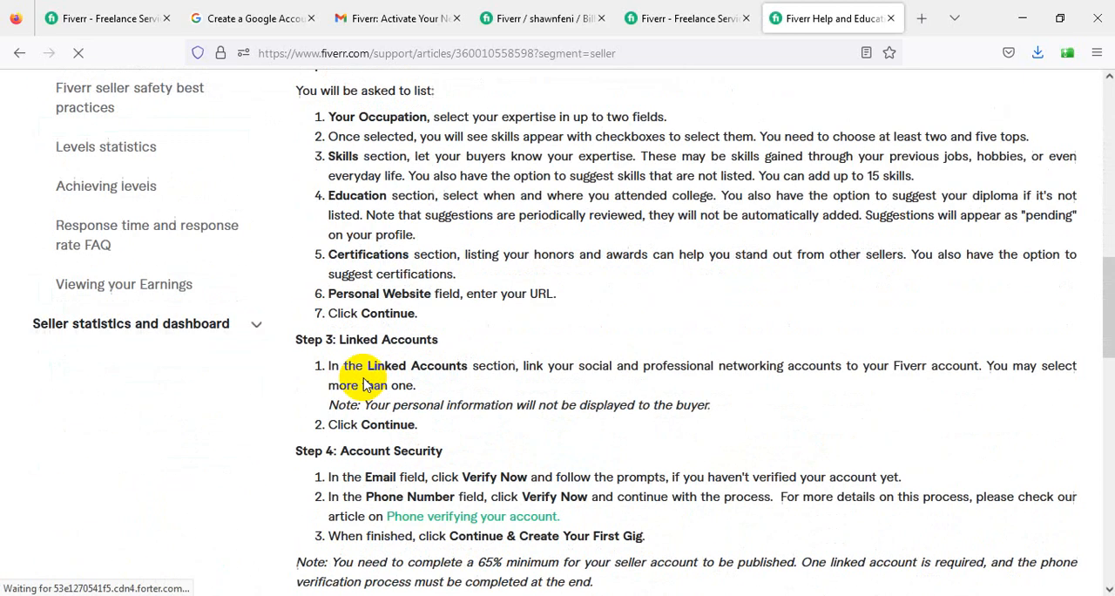
scroll(364, 383, "down", 15)
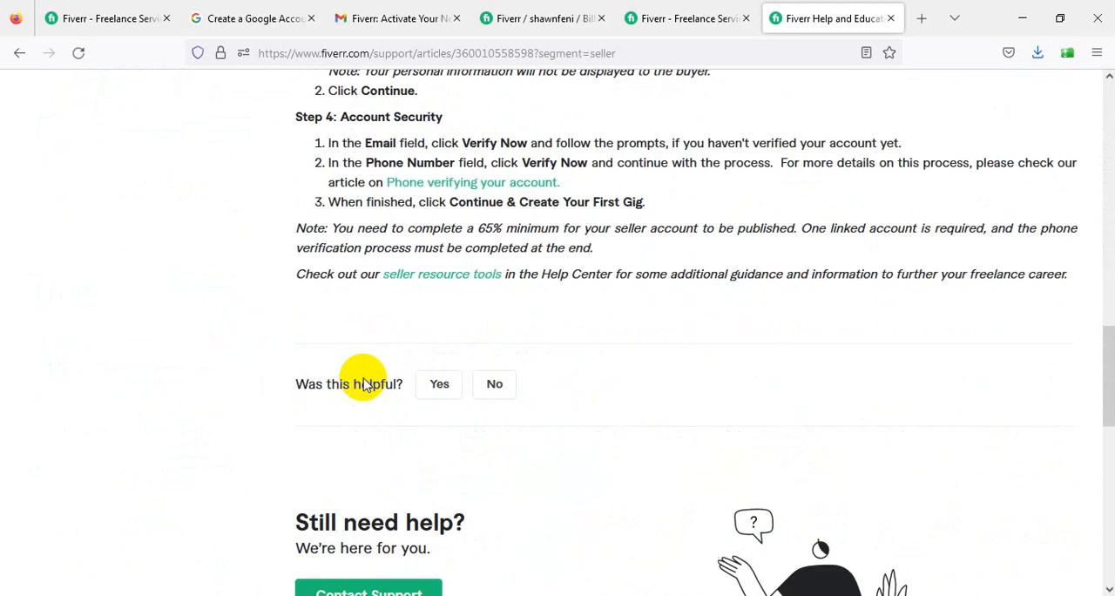
left_click(16, 57)
scroll(357, 364, "down", 1)
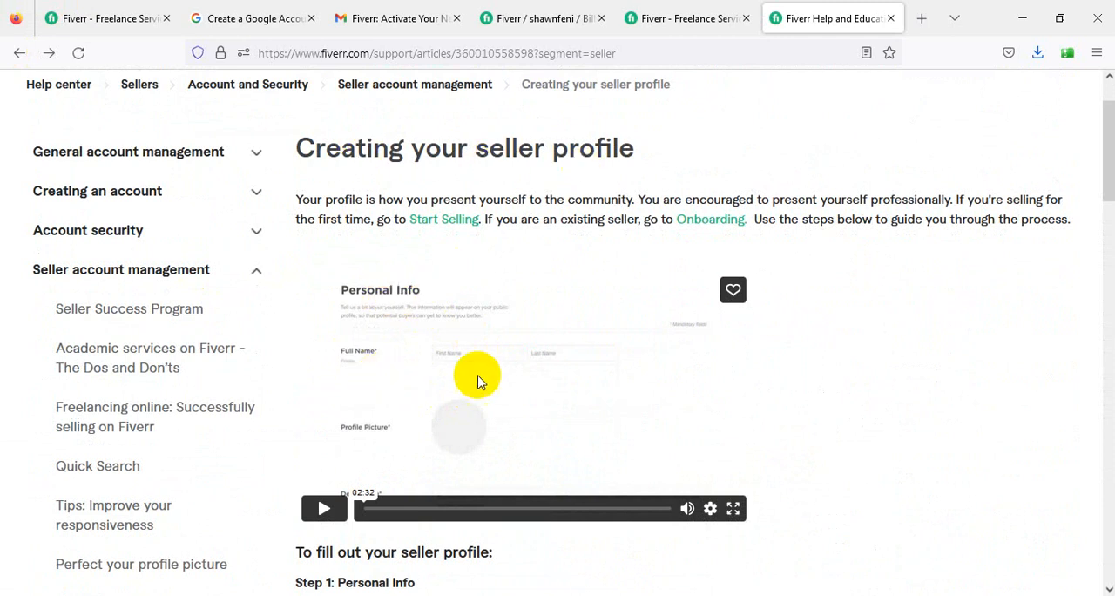
scroll(460, 396, "down", 2)
scroll(460, 401, "down", 10)
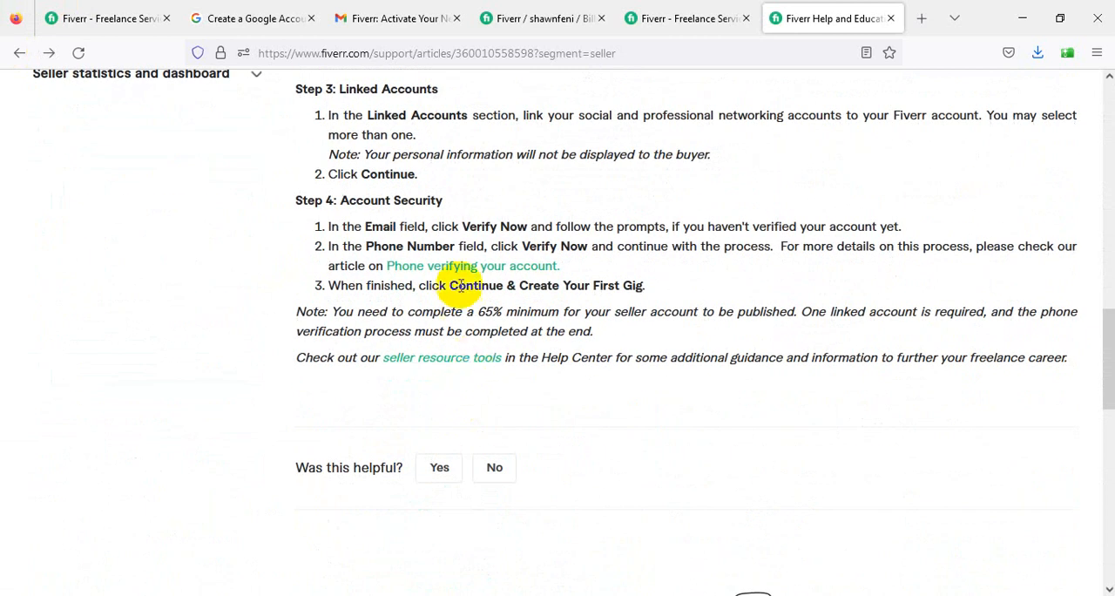
scroll(435, 270, "up", 12)
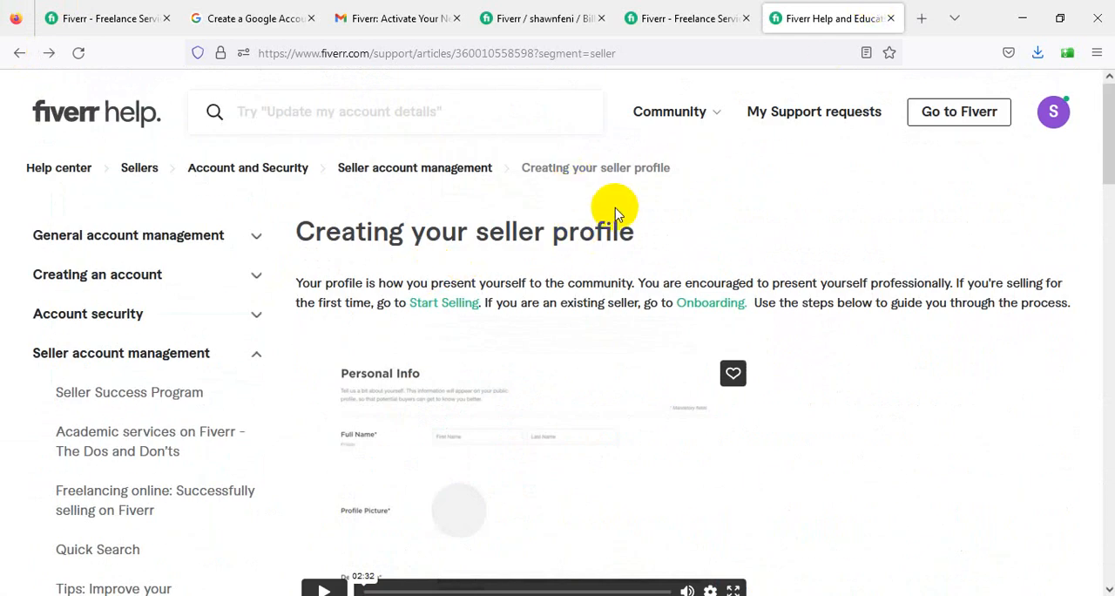
- Search Google for "fiverr personal info setup" in a new browser tab
left_click_drag(657, 217, 299, 235)
left_click(723, 252)
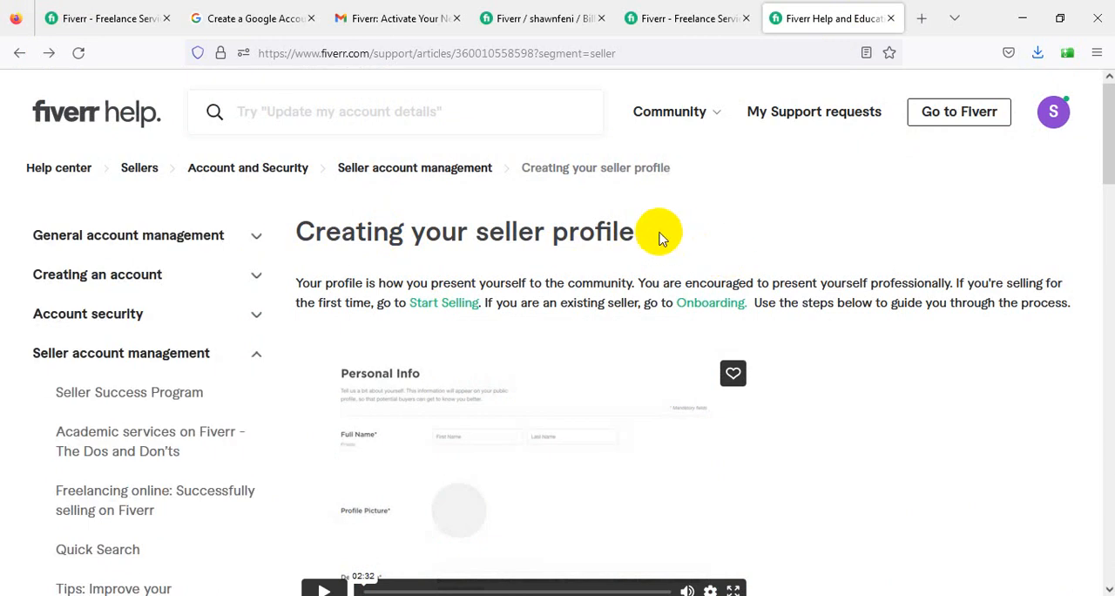
left_click(922, 19)
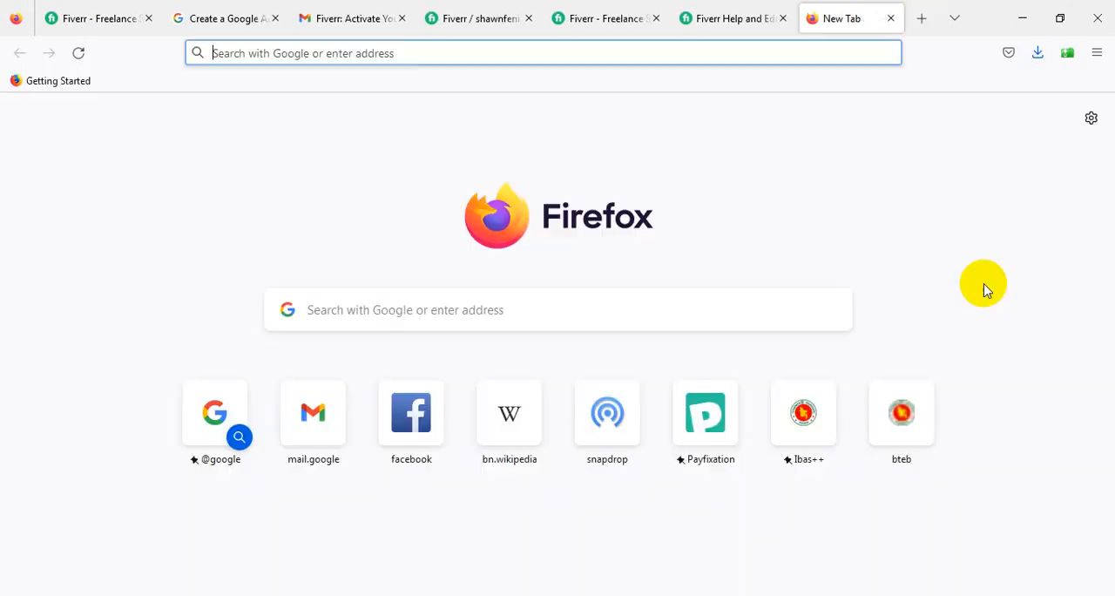
type("fiverr")
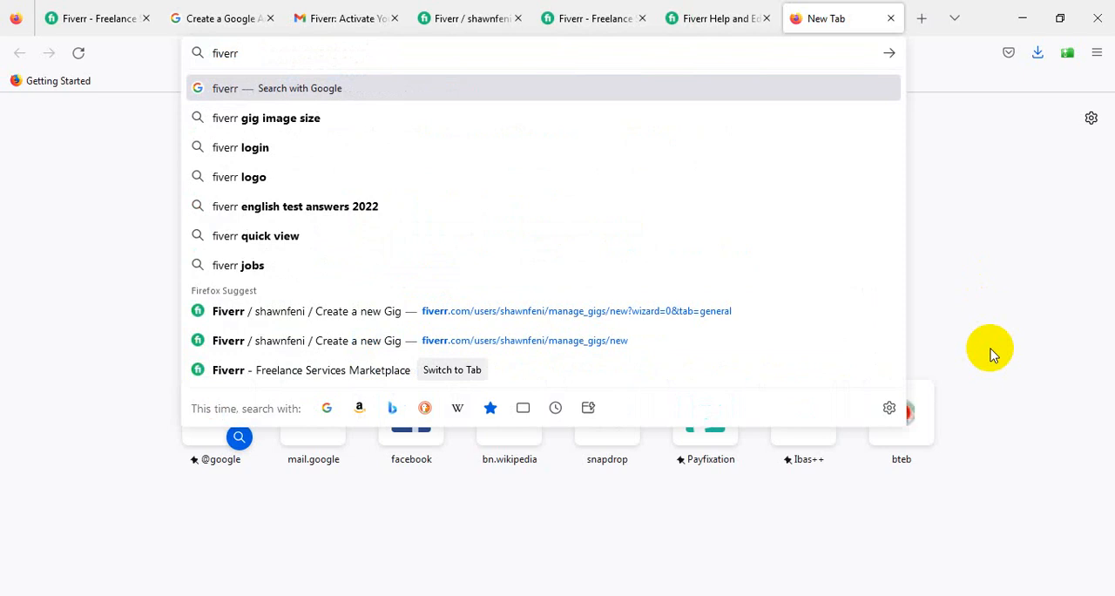
type(" personal info")
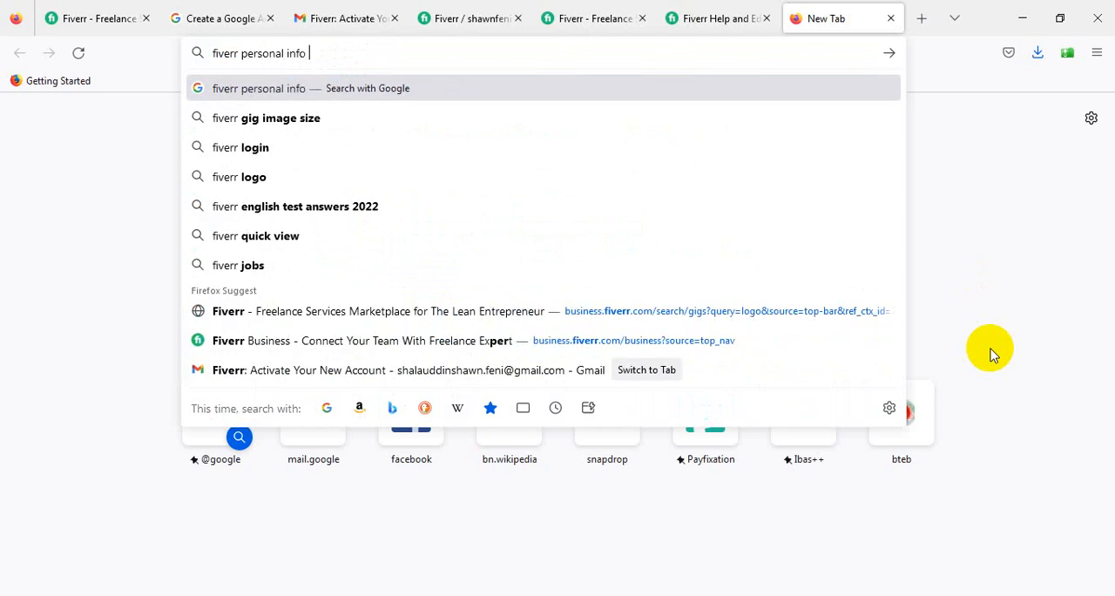
type(" setup")
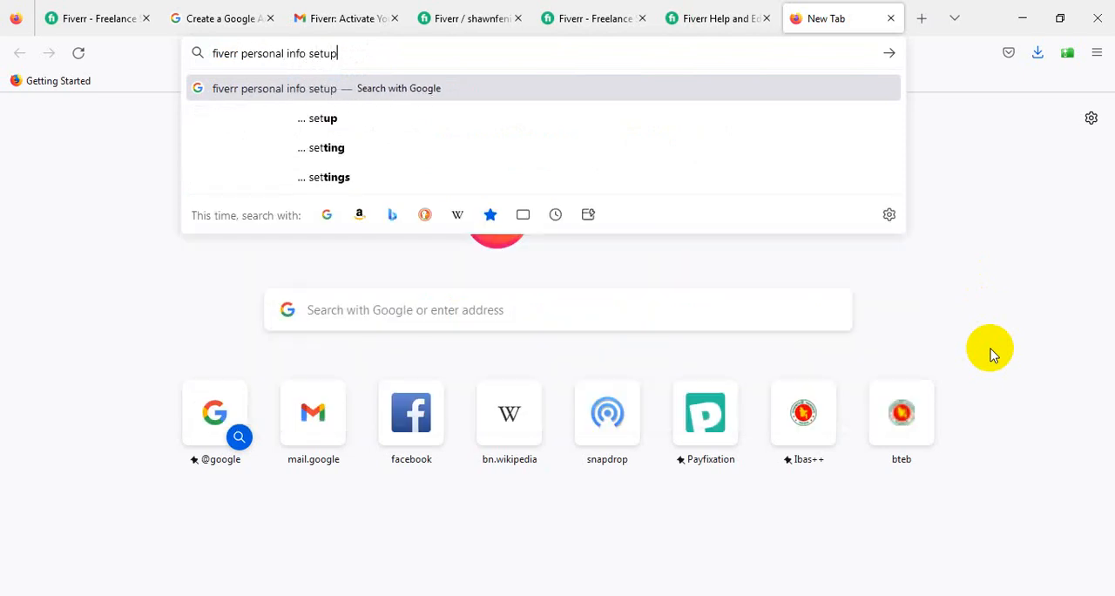
key("Return")
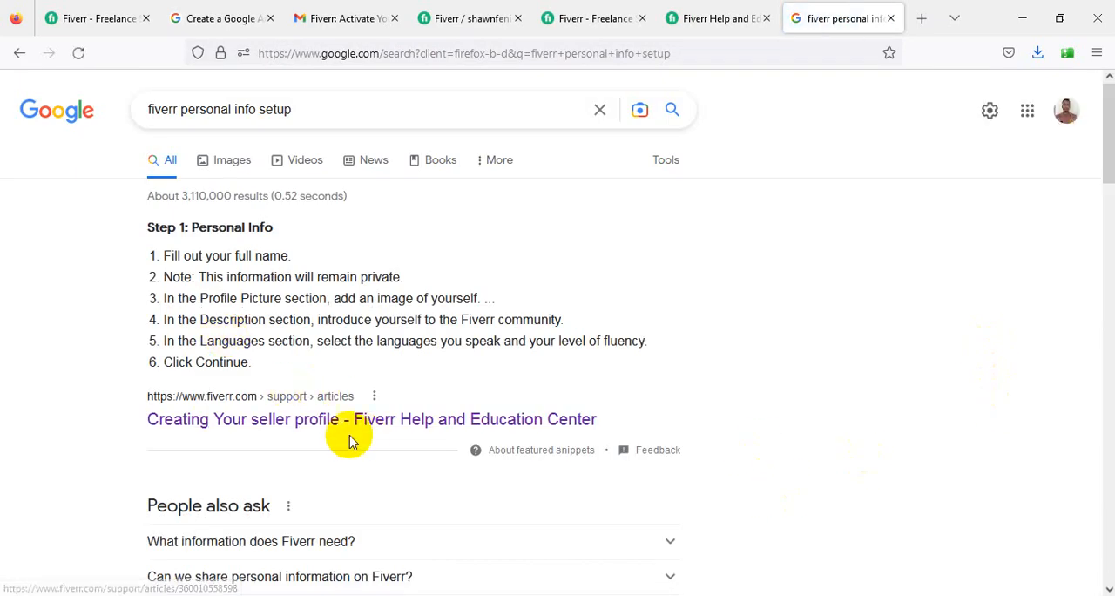
- Look through the search results for a page that leads to Fiverr's personal info setup
scroll(392, 427, "down", 2)
scroll(399, 430, "down", 3)
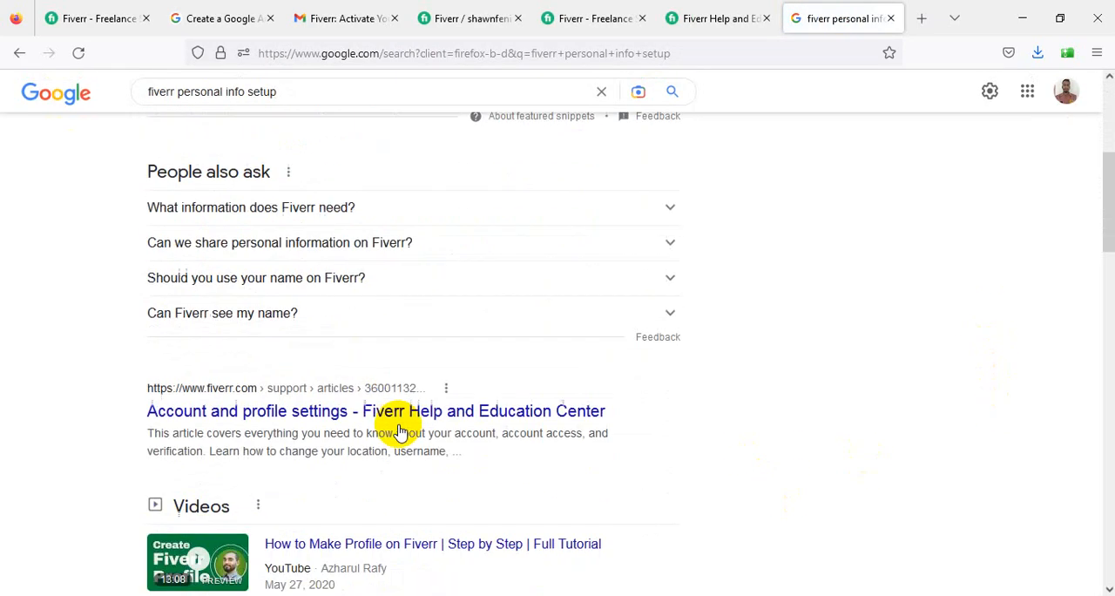
scroll(379, 401, "down", 2)
scroll(379, 405, "down", 1)
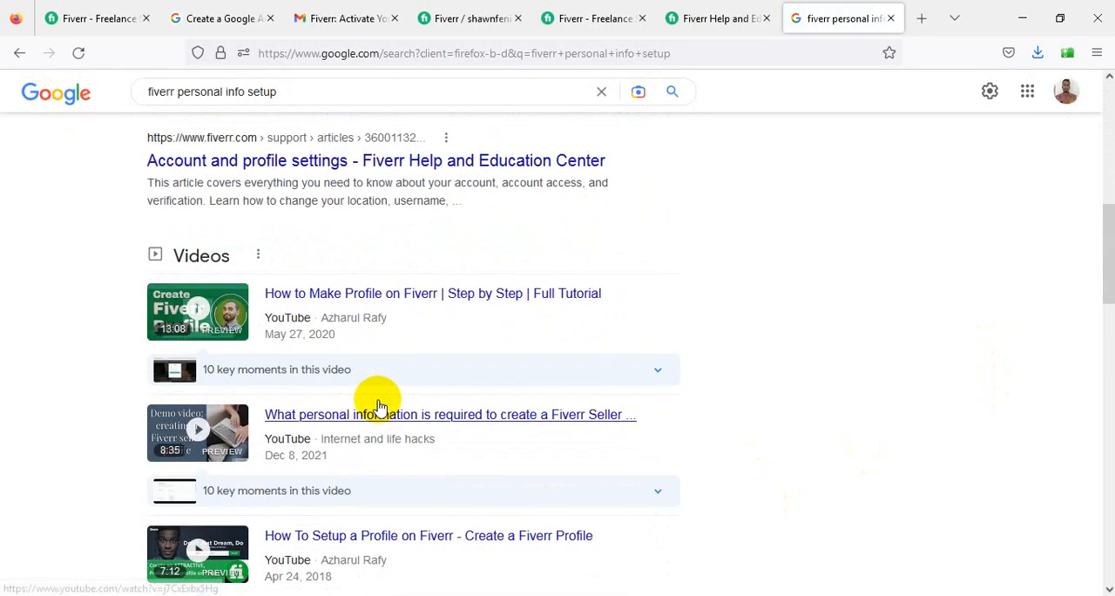
scroll(461, 397, "down", 5)
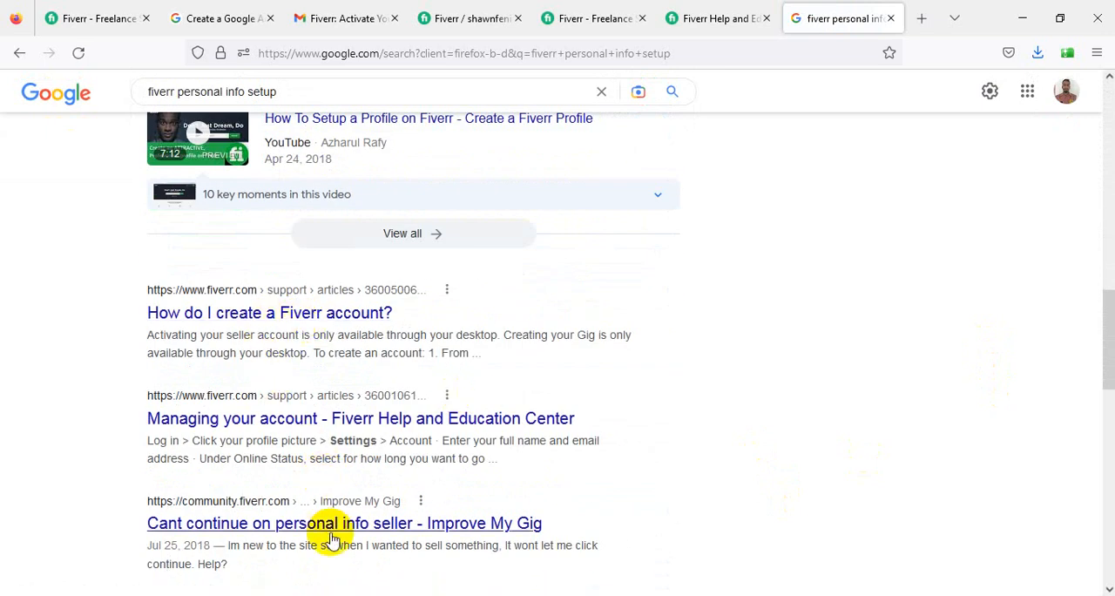
scroll(375, 536, "down", 5)
scroll(380, 541, "down", 6)
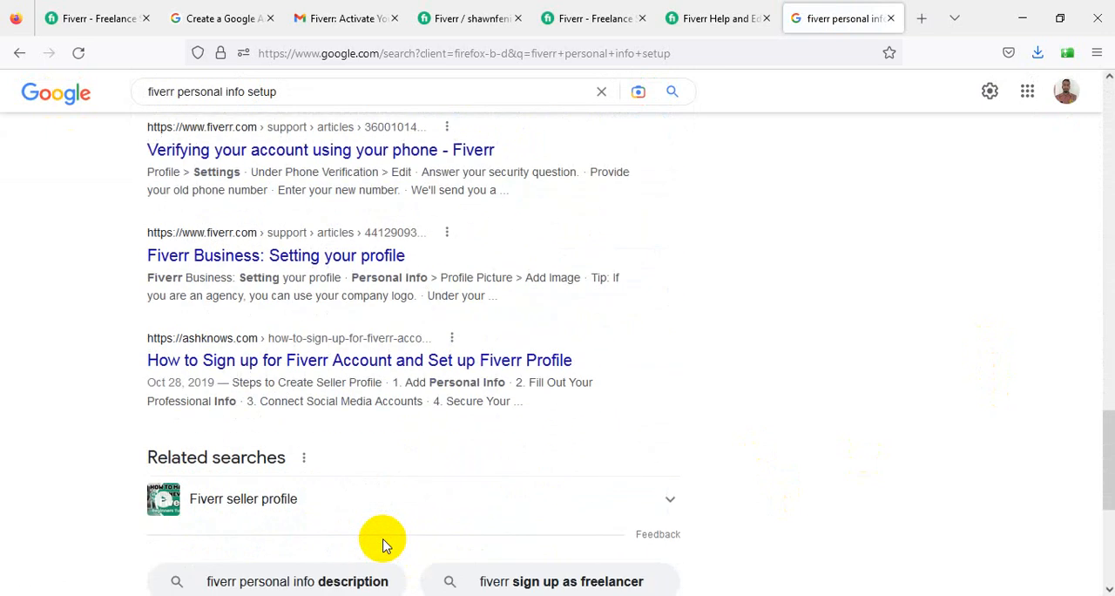
scroll(570, 302, "up", 20)
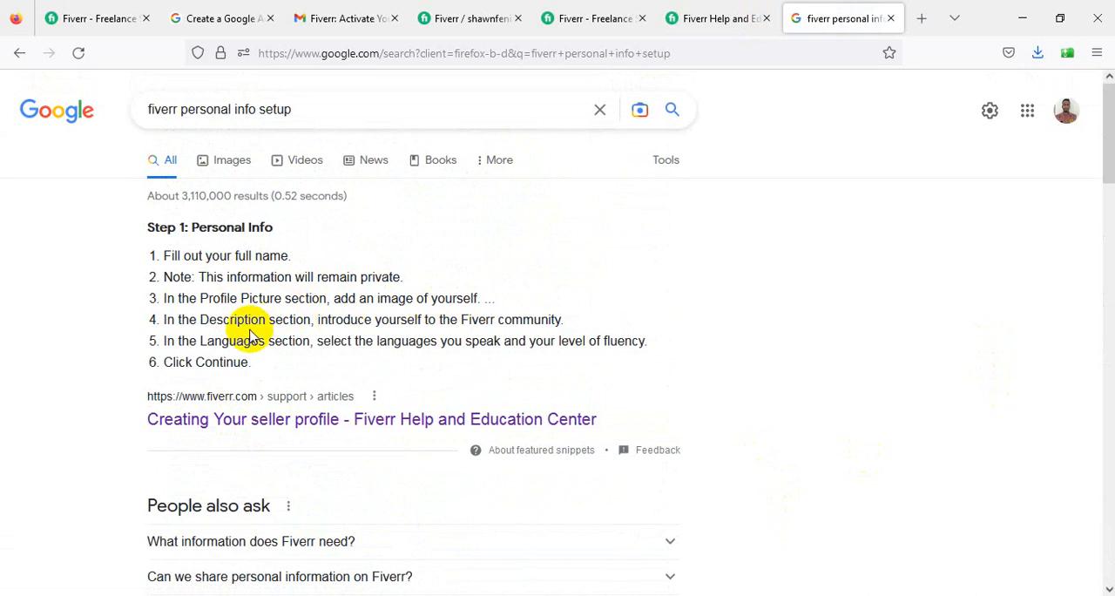
- Open the "Creating Your seller profile" help article and bring up its Onboarding link in a separate browser tab
left_click(251, 419)
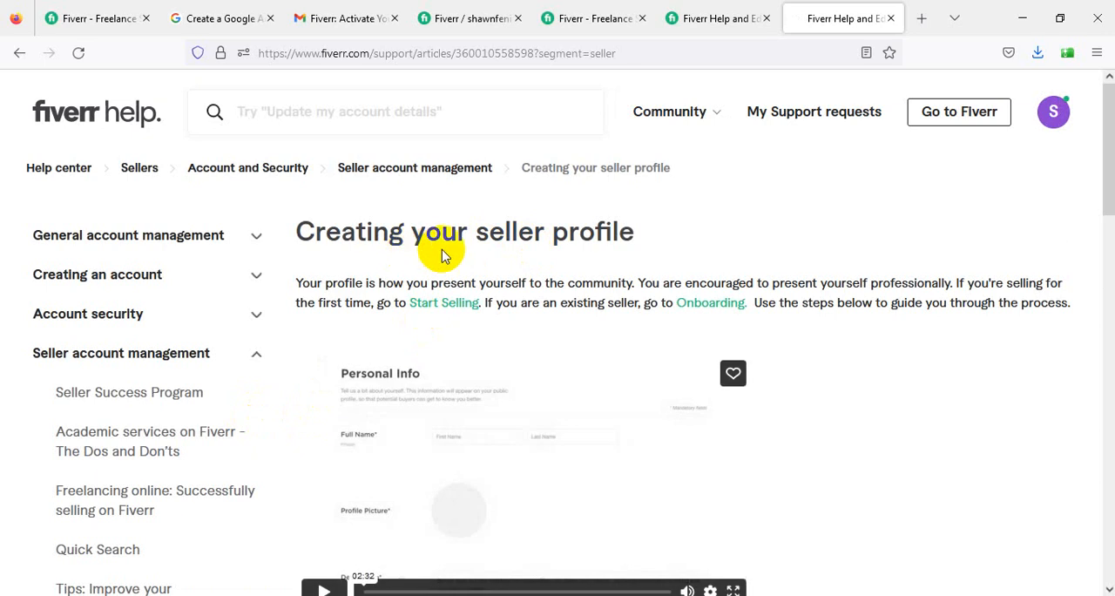
scroll(471, 229, "down", 2)
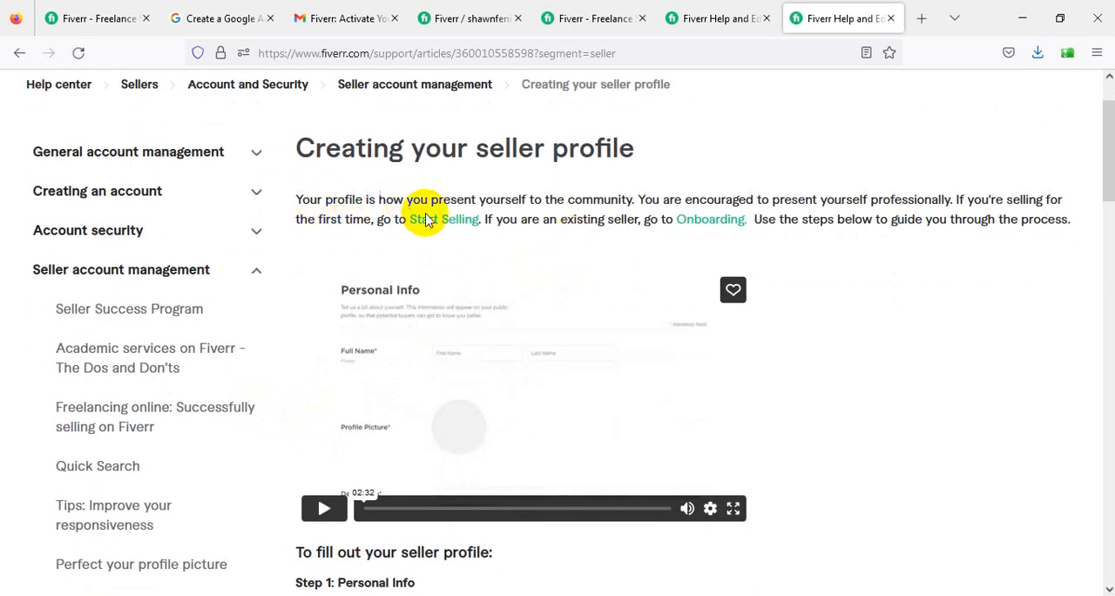
right_click(703, 226)
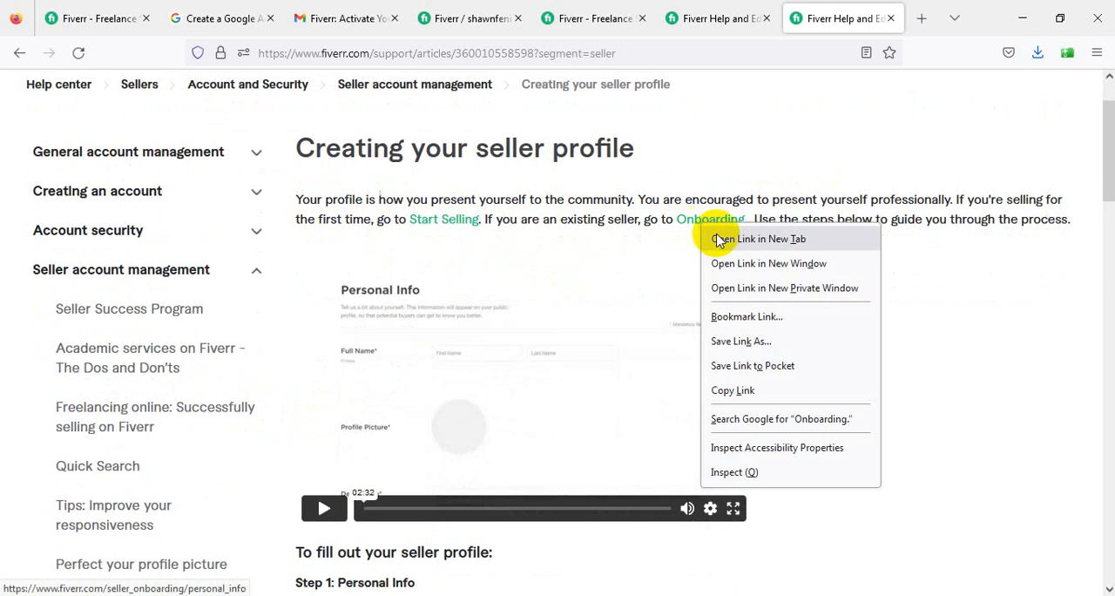
left_click(717, 241)
left_click(857, 13)
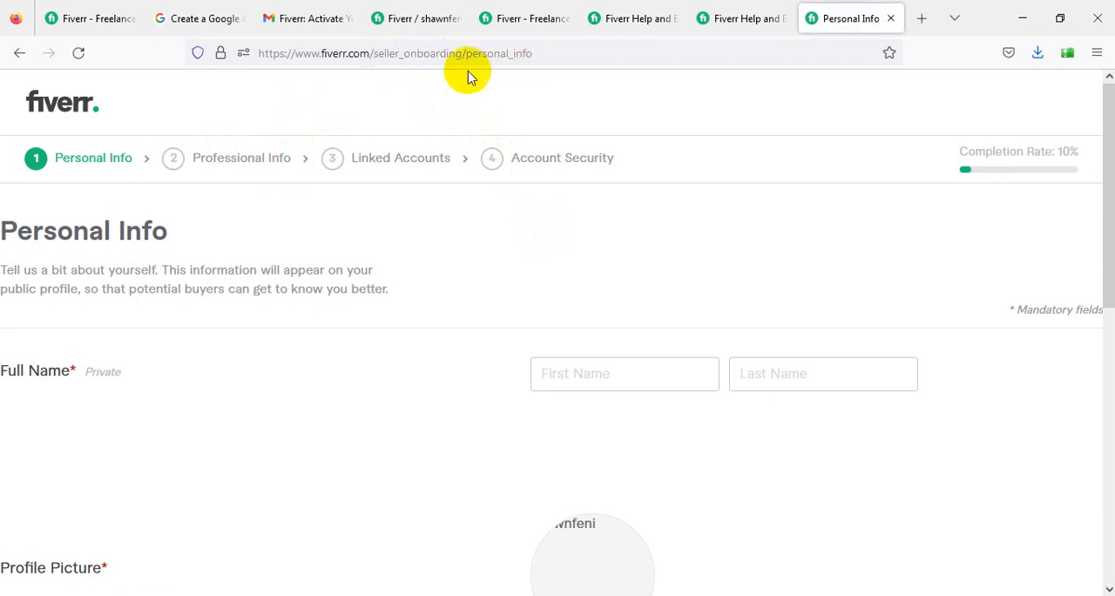
- Look over the Personal Info form and close the two help article tabs, returning to the form's start
scroll(486, 299, "down", 1)
scroll(485, 296, "down", 3)
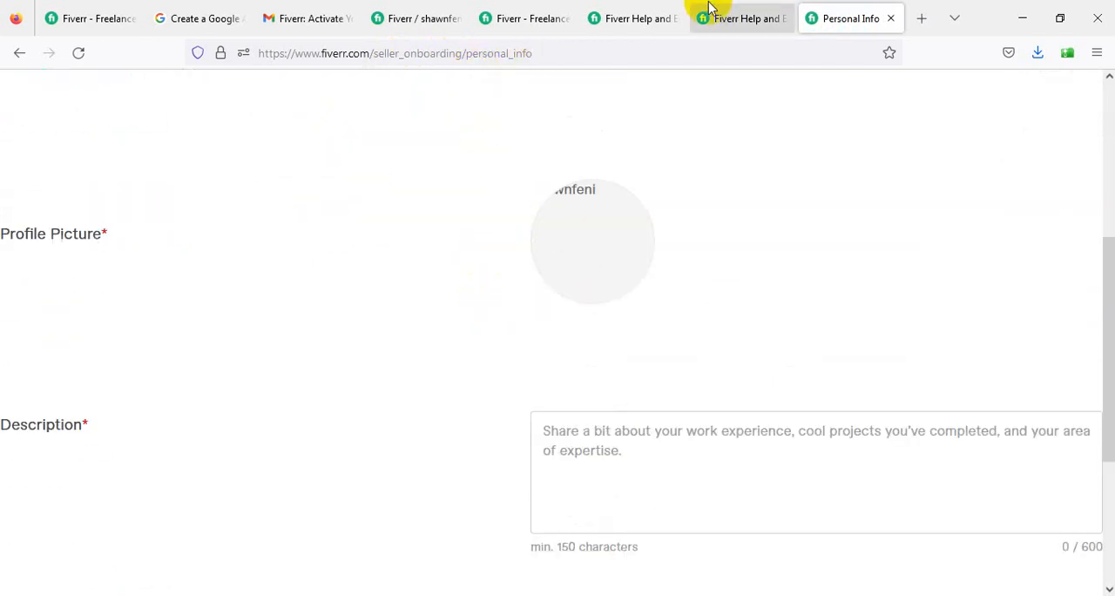
left_click(742, 17)
left_click(612, 19)
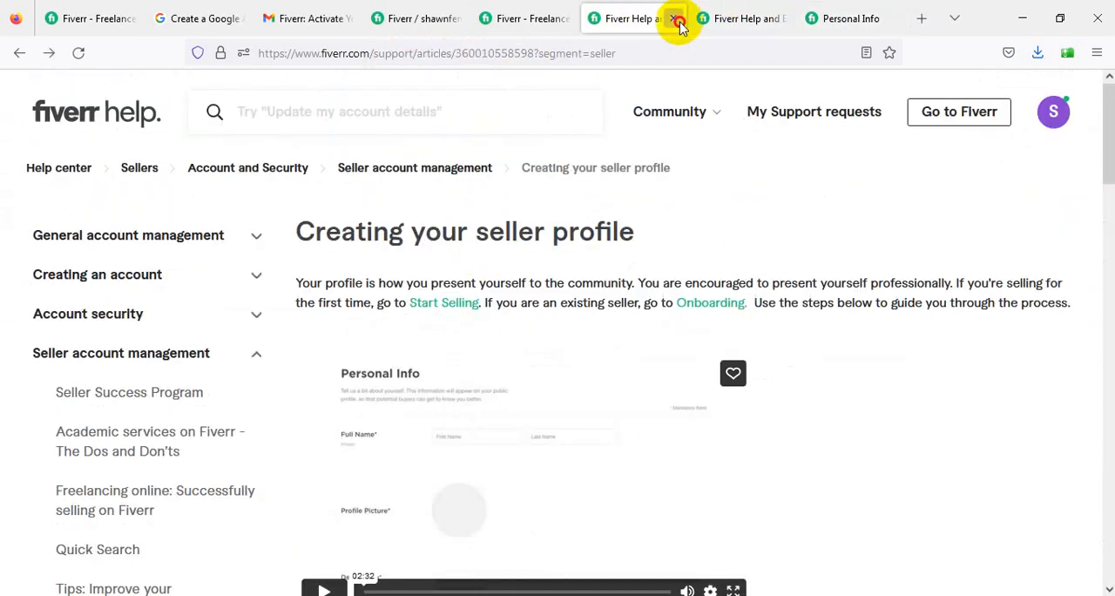
left_click(678, 21)
left_click(668, 19)
scroll(592, 247, "up", 5)
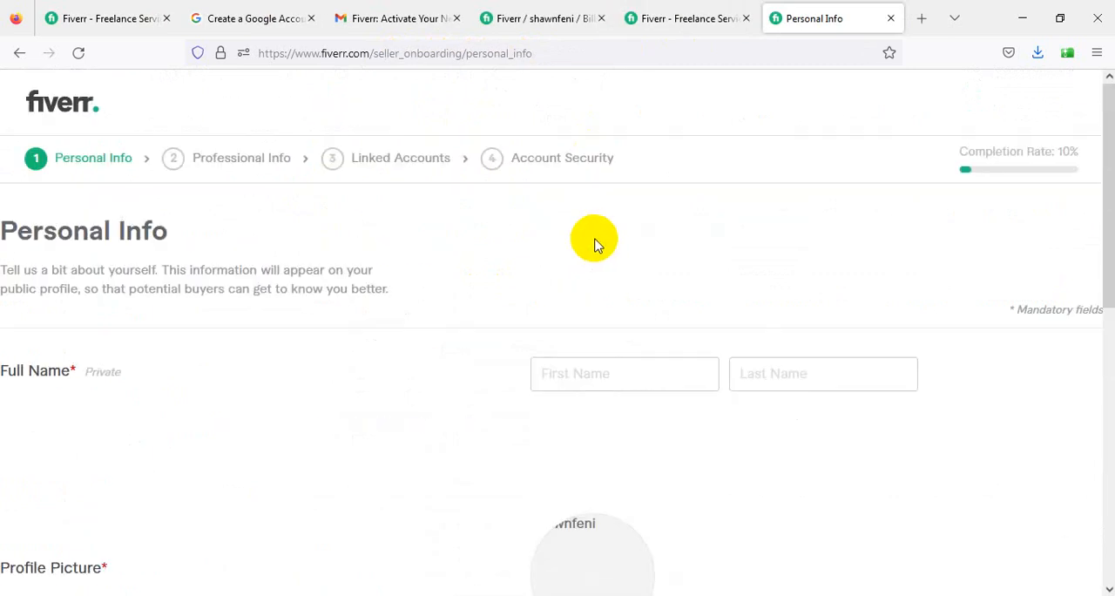
left_click(443, 61)
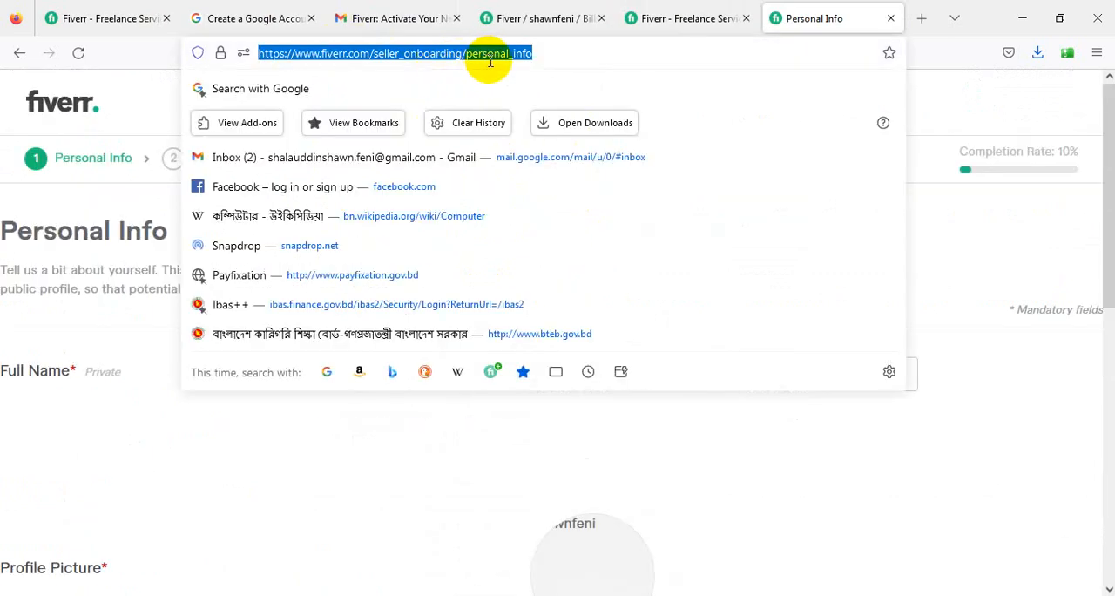
left_click(603, 49)
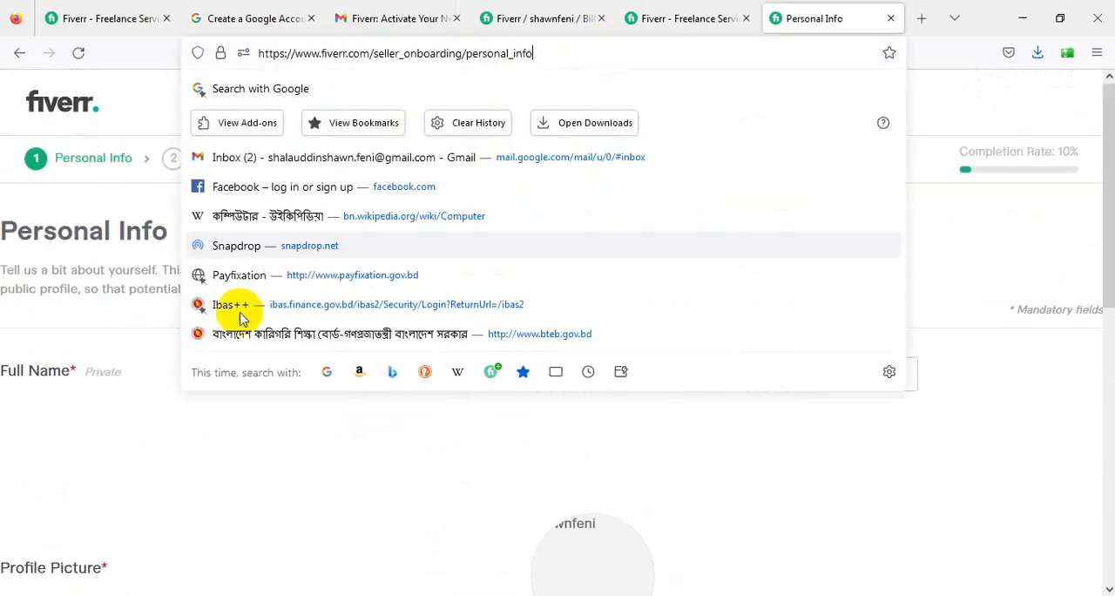
left_click(15, 410)
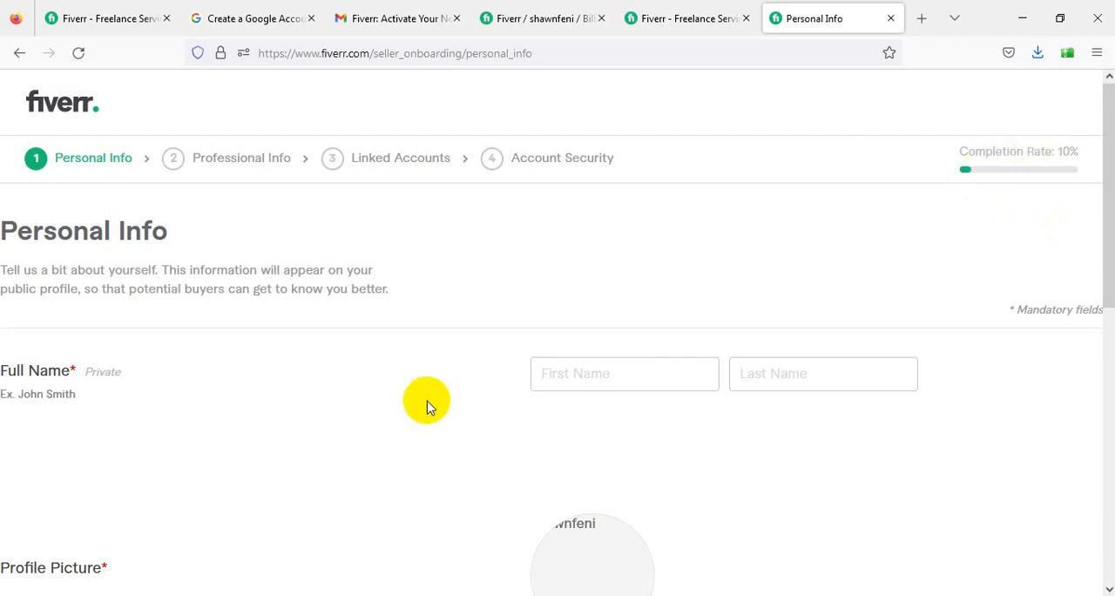
- Enter the seller's first and last name in the Full Name fields of the Personal Info form
left_click(633, 375)
key("Tab")
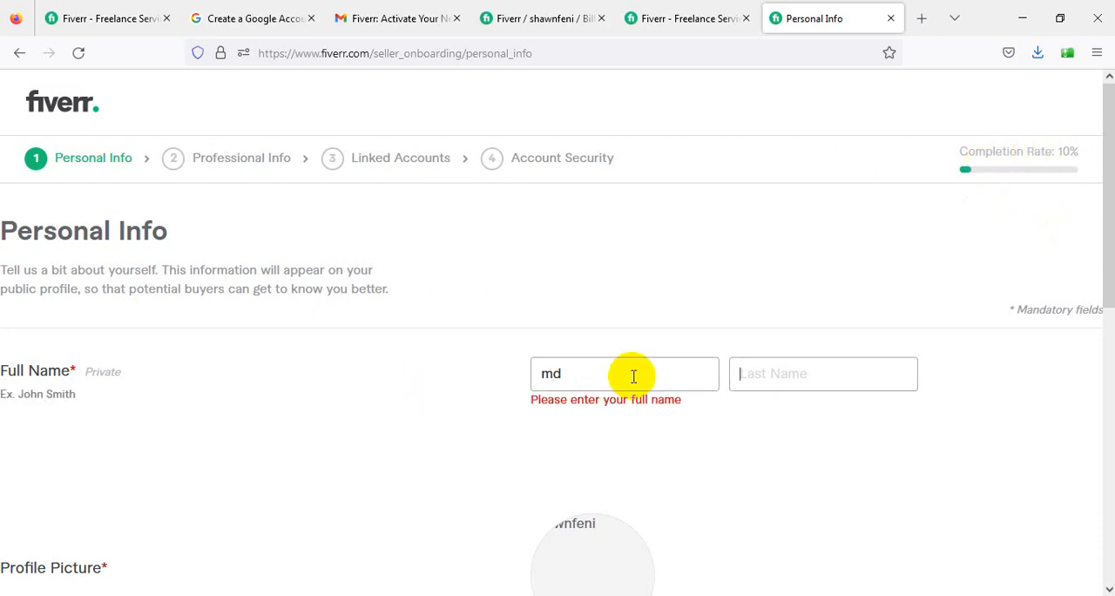
type("shawn")
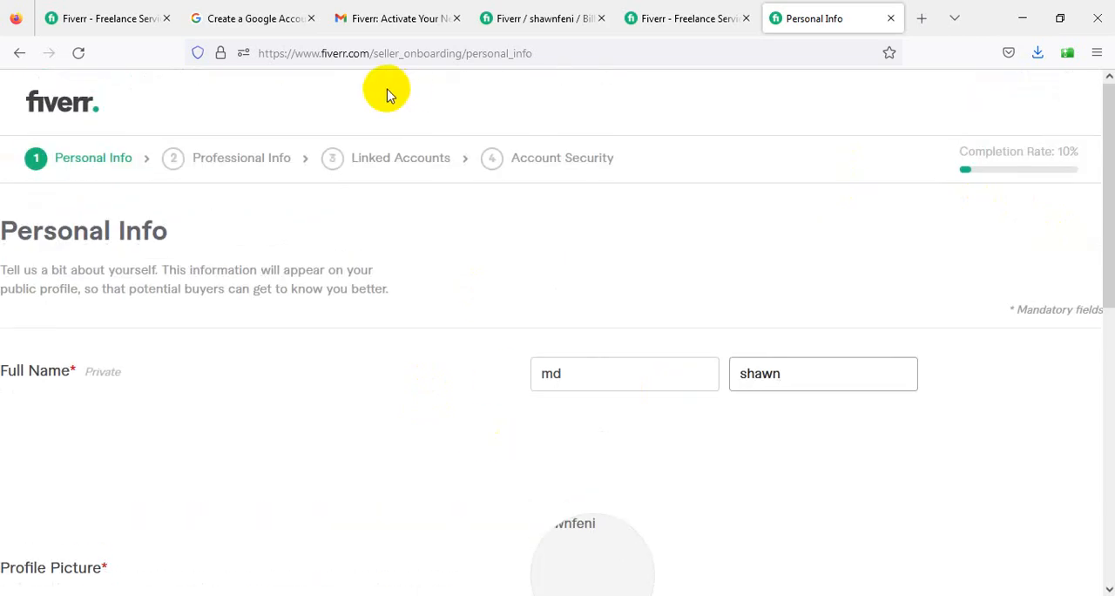
- Upload the Unsplash portrait JPG of the shirtless man from the Downloads folder as the profile picture
scroll(447, 262, "down", 4)
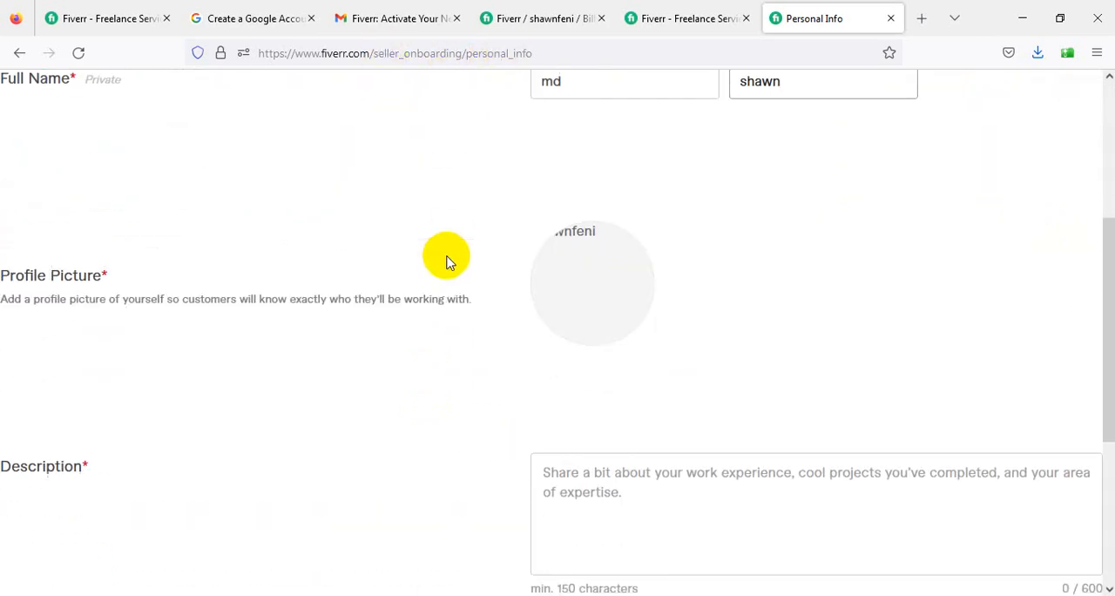
left_click(593, 247)
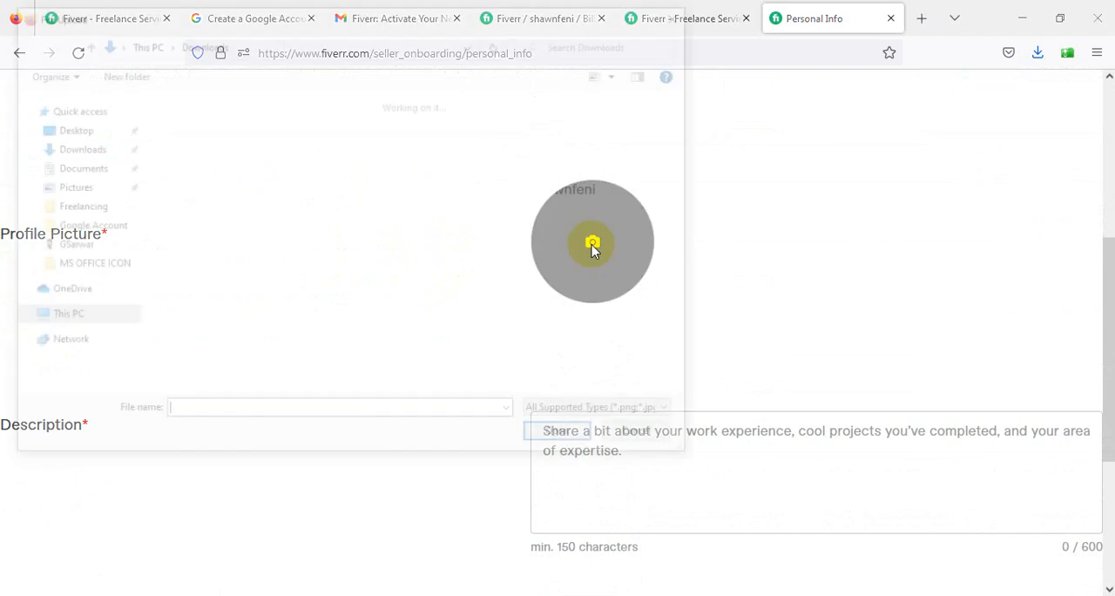
scroll(331, 296, "down", 3)
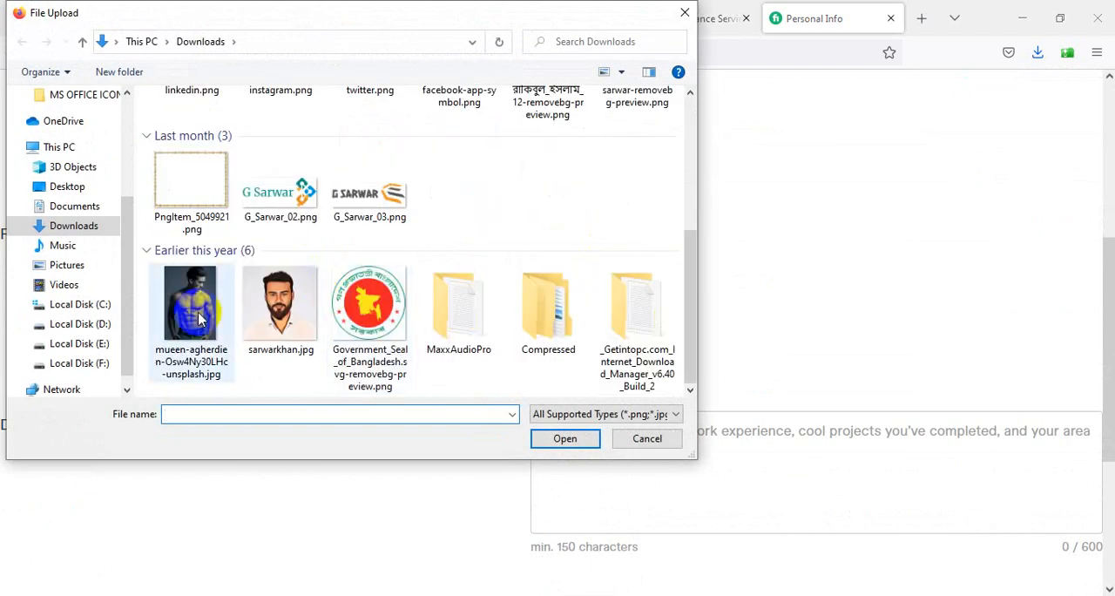
left_click(199, 306)
left_click(563, 438)
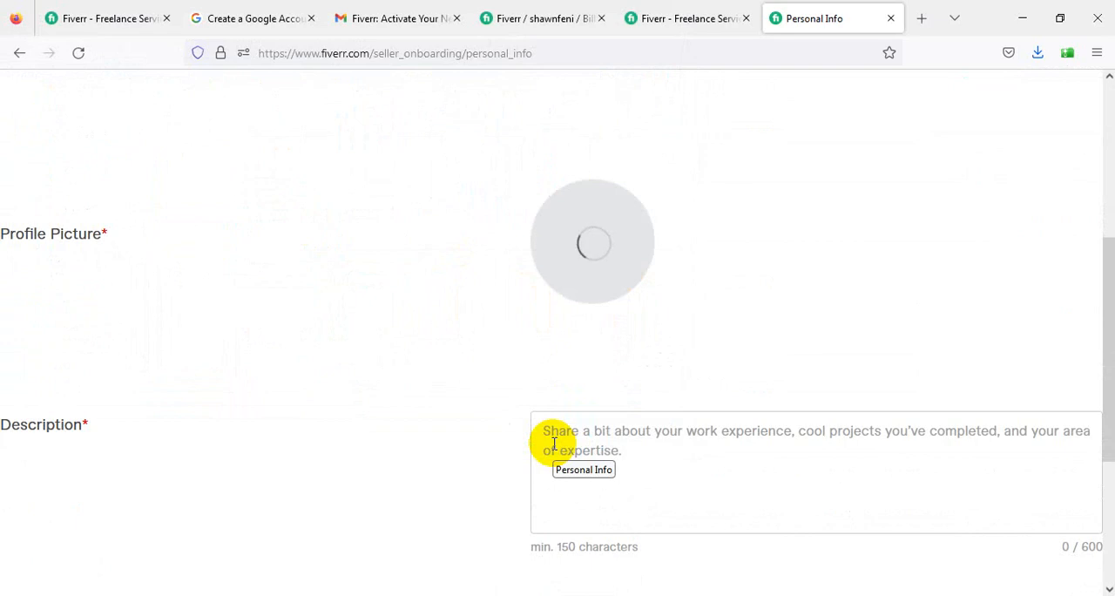
scroll(629, 296, "down", 2)
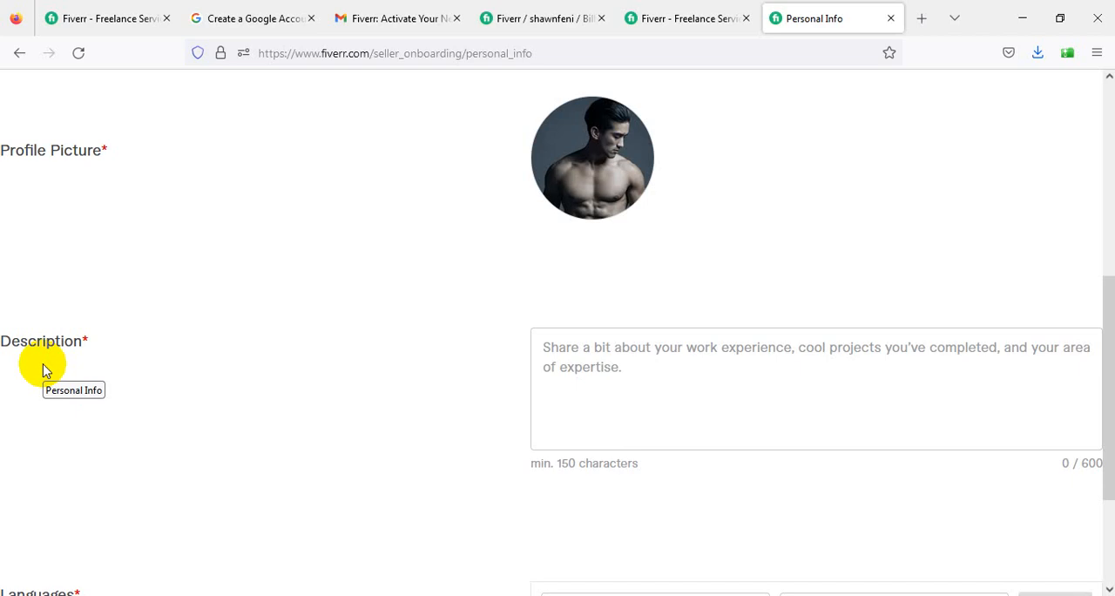
left_click(920, 18)
type("fiverr.com/")
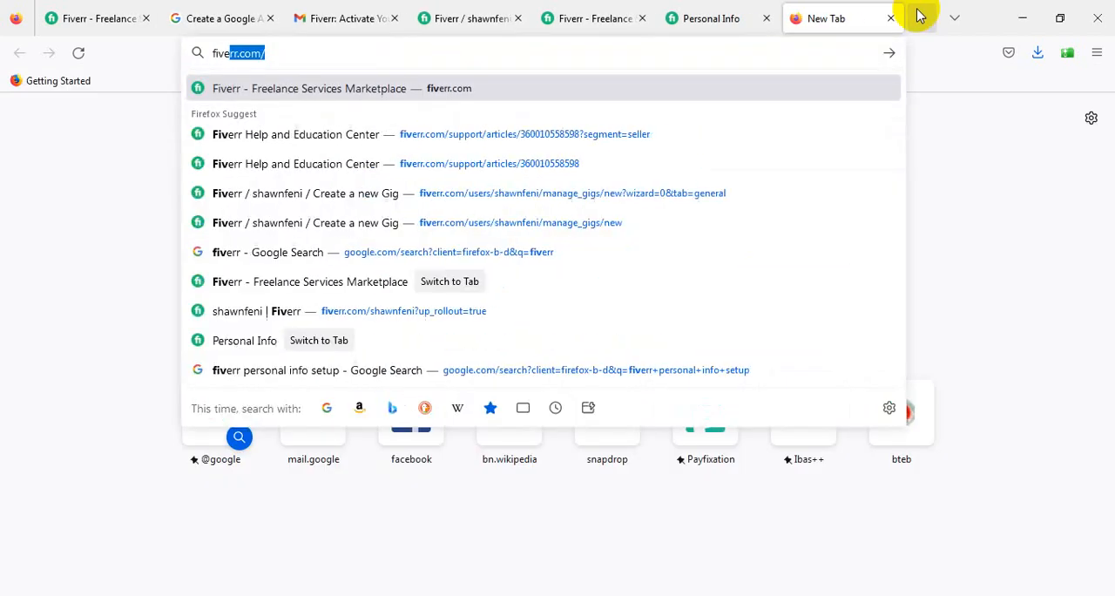
key("Return")
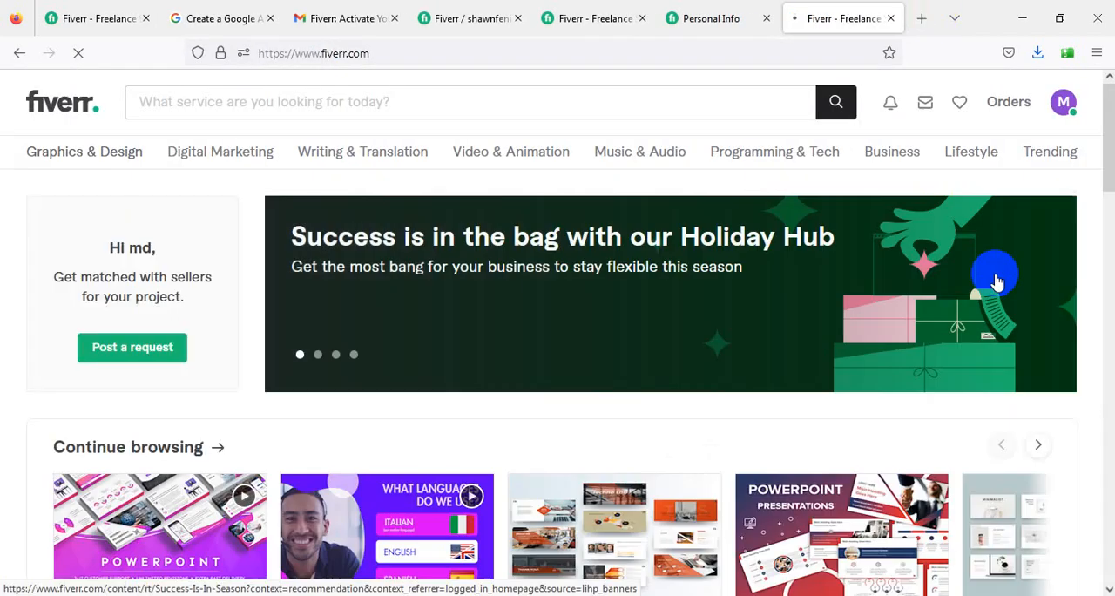
scroll(1046, 219, "down", 3)
scroll(473, 95, "up", 3)
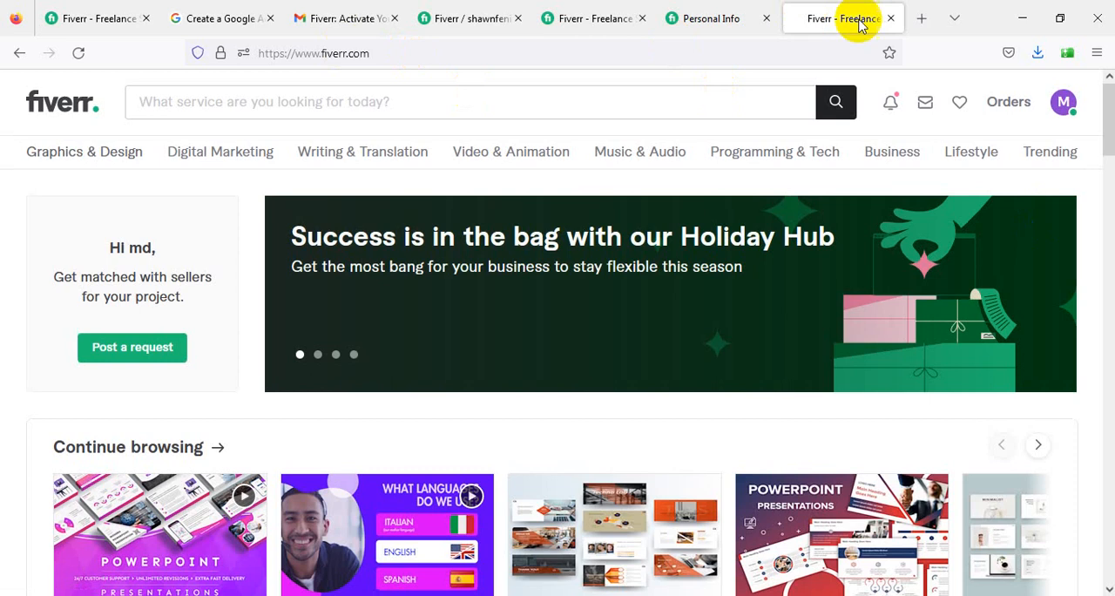
left_click(890, 18)
- Search Google for "fiverr" in a new browser tab and examine the company description in the results
left_click(923, 19)
type("fiverr")
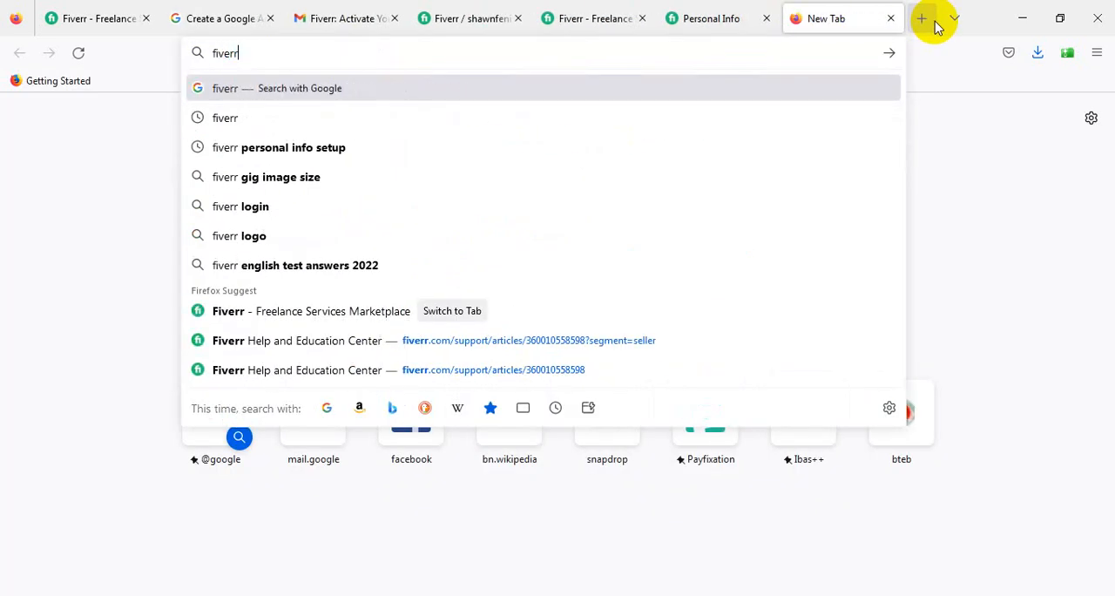
key("Return")
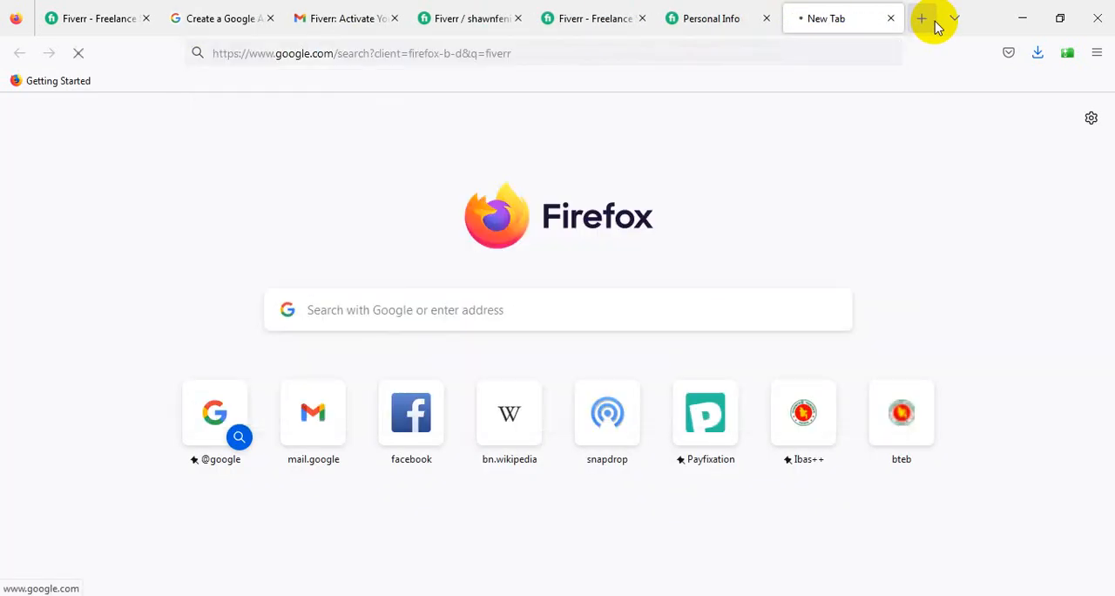
scroll(924, 360, "down", 2)
scroll(923, 360, "down", 1)
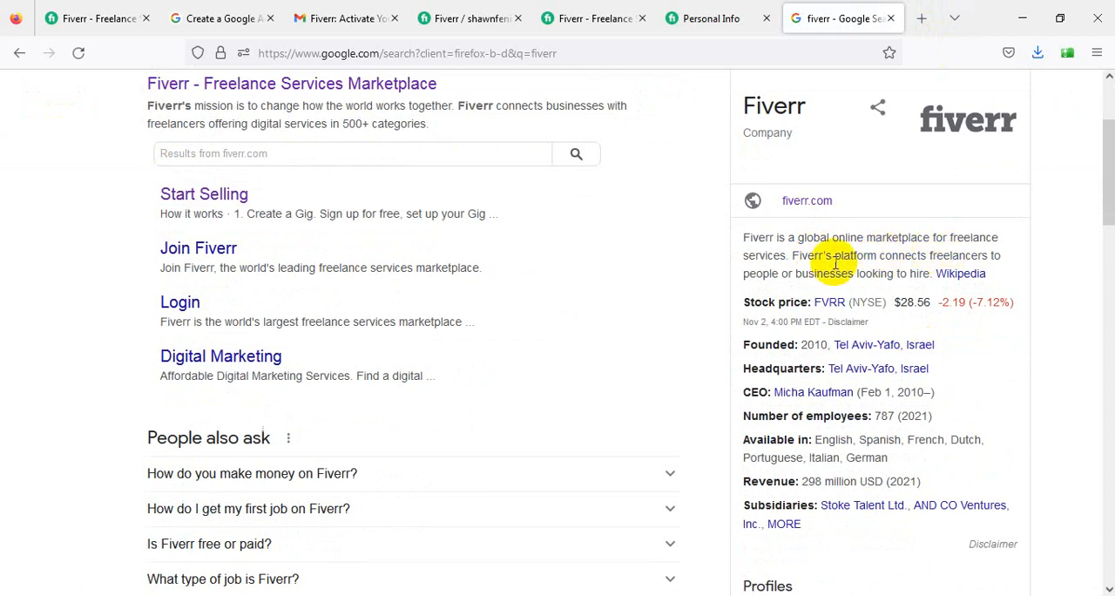
scroll(811, 261, "down", 2)
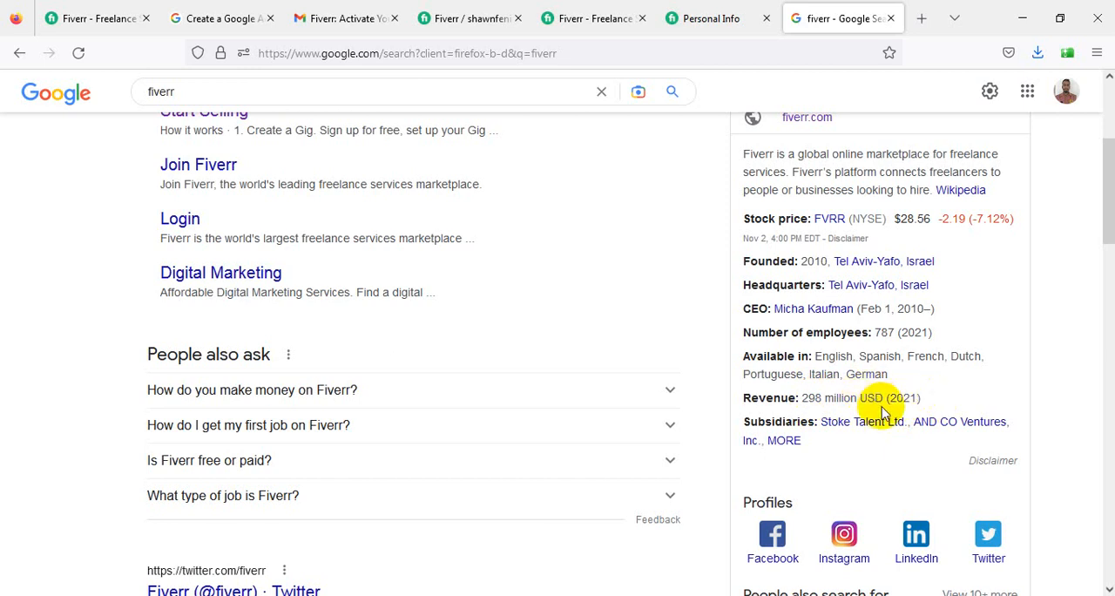
- Look over the remaining Fiverr company details in the Google results and return to the Description field of the Personal Info form
scroll(889, 410, "down", 5)
scroll(891, 407, "down", 1)
scroll(891, 408, "up", 12)
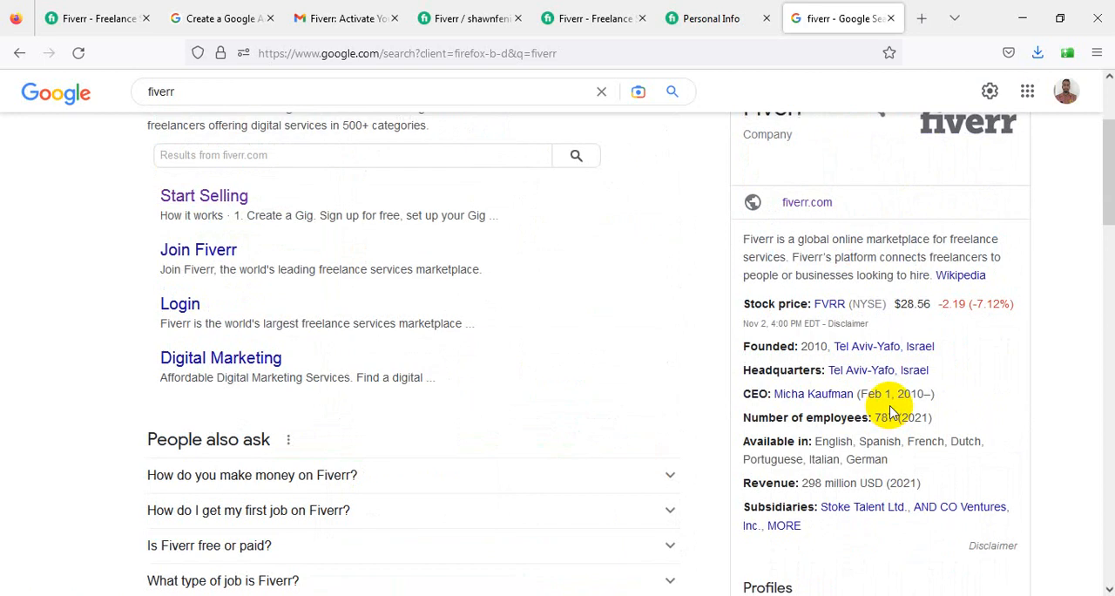
left_click(704, 17)
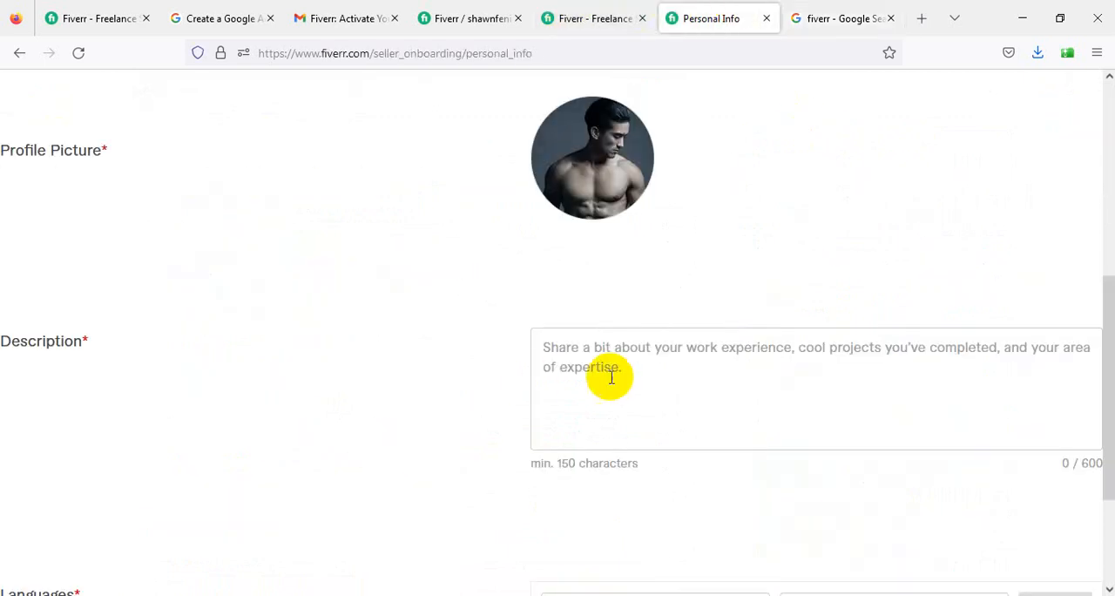
scroll(409, 340, "down", 1)
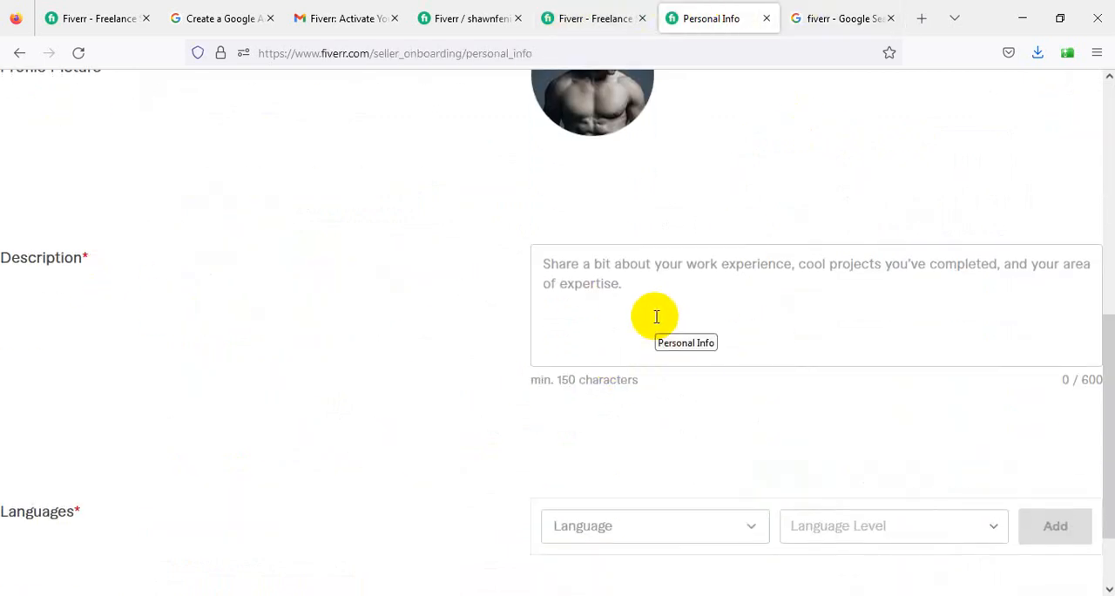
- Search the Fiverr marketplace for "data entry" services from the already open Fiverr home page
left_click(57, 18)
scroll(450, 315, "up", 10)
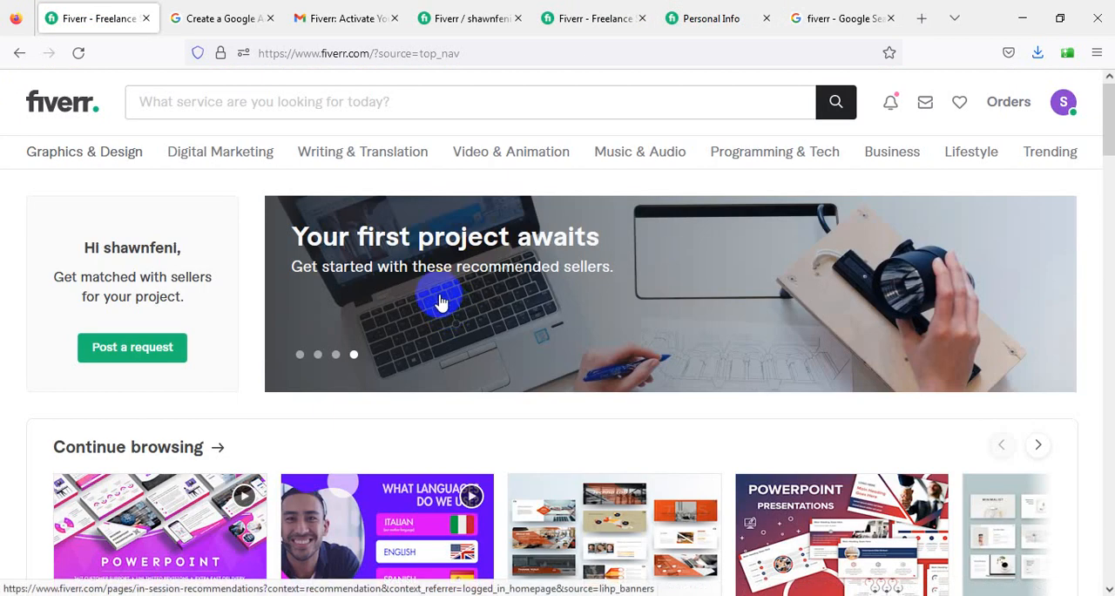
left_click(294, 115)
type("dat")
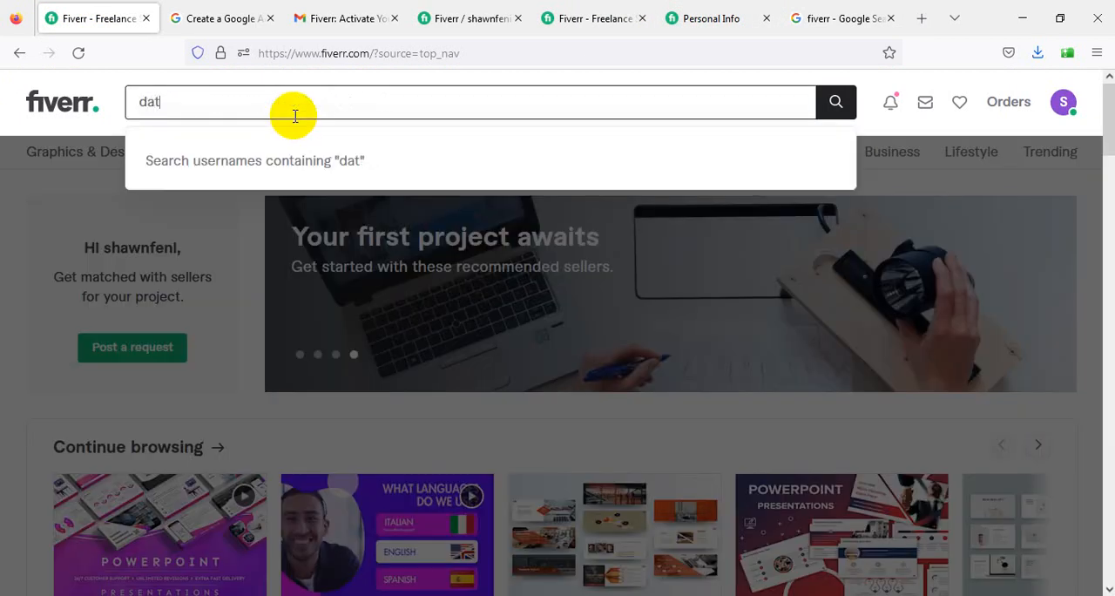
type("a en")
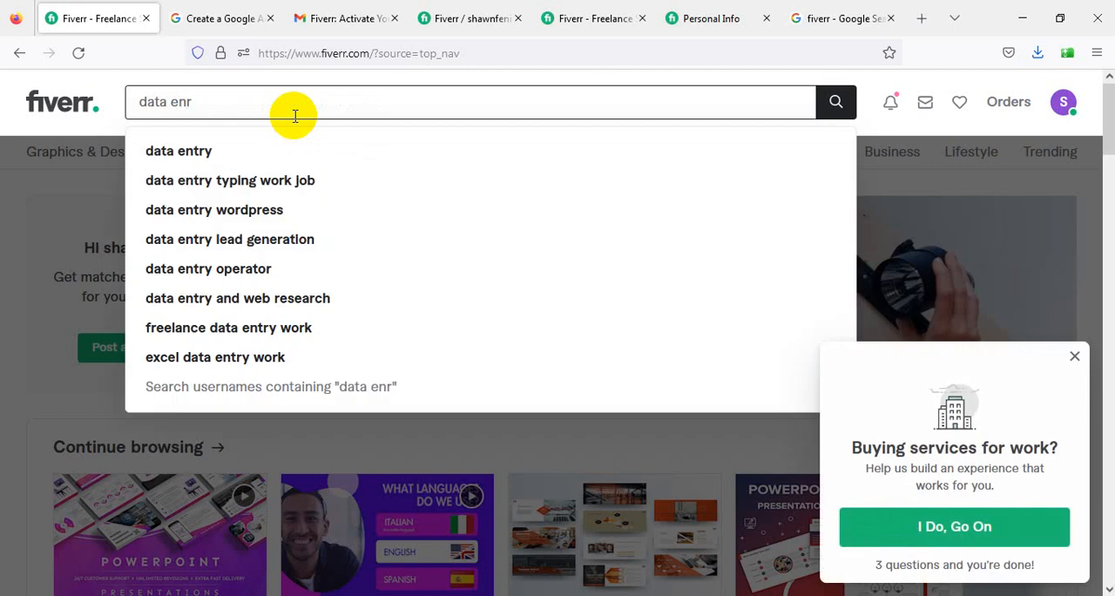
type("try")
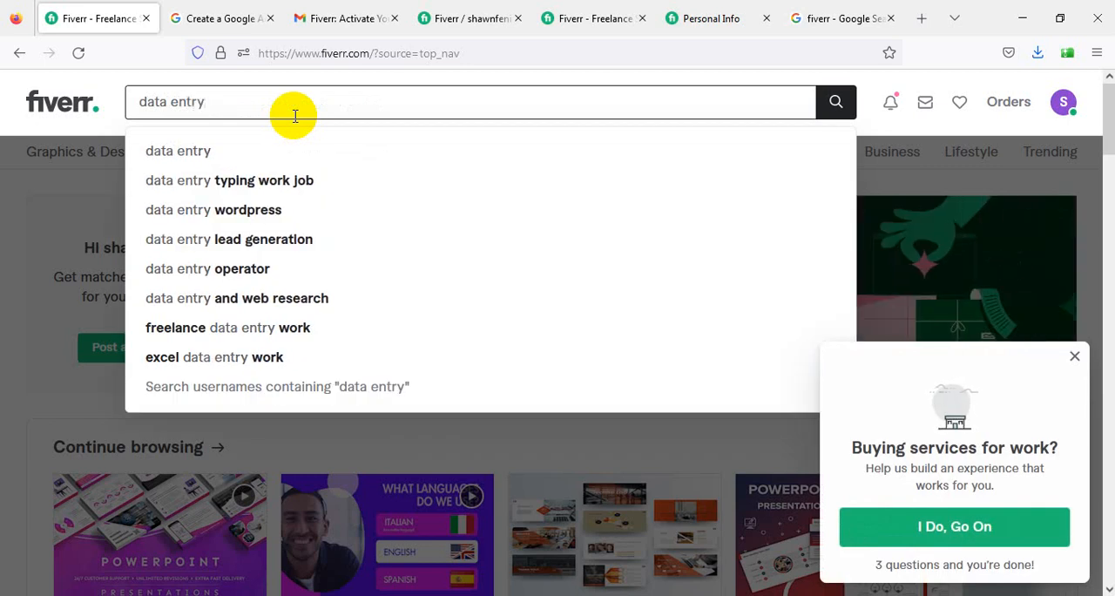
key("Return")
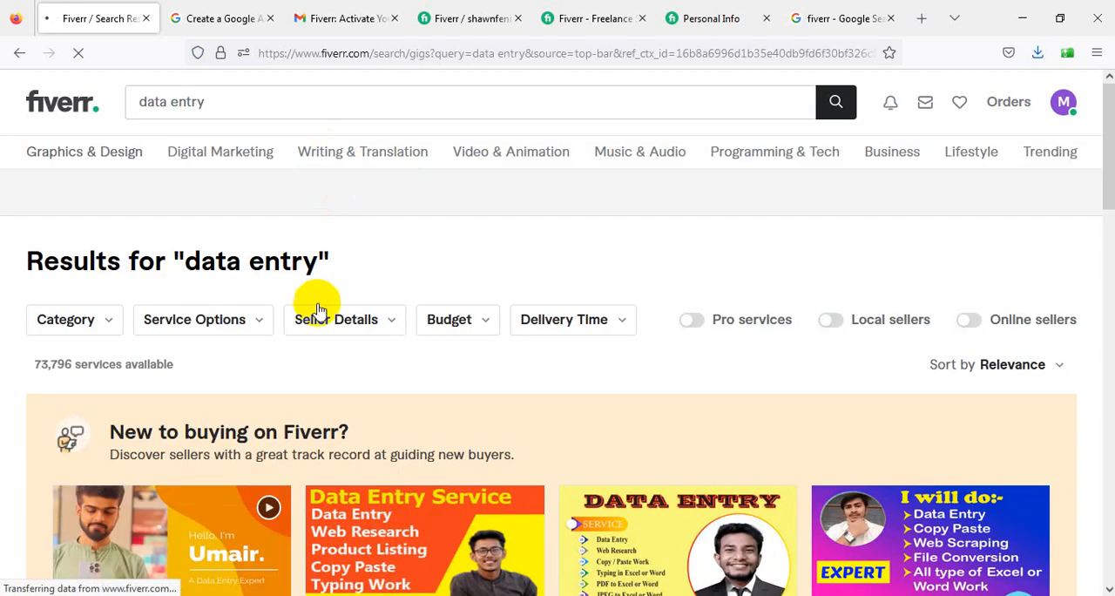
- Open the Top Rated Seller's gig "I will do data entry, copy paste, web research and excel data entry" from the results
scroll(316, 298, "down", 5)
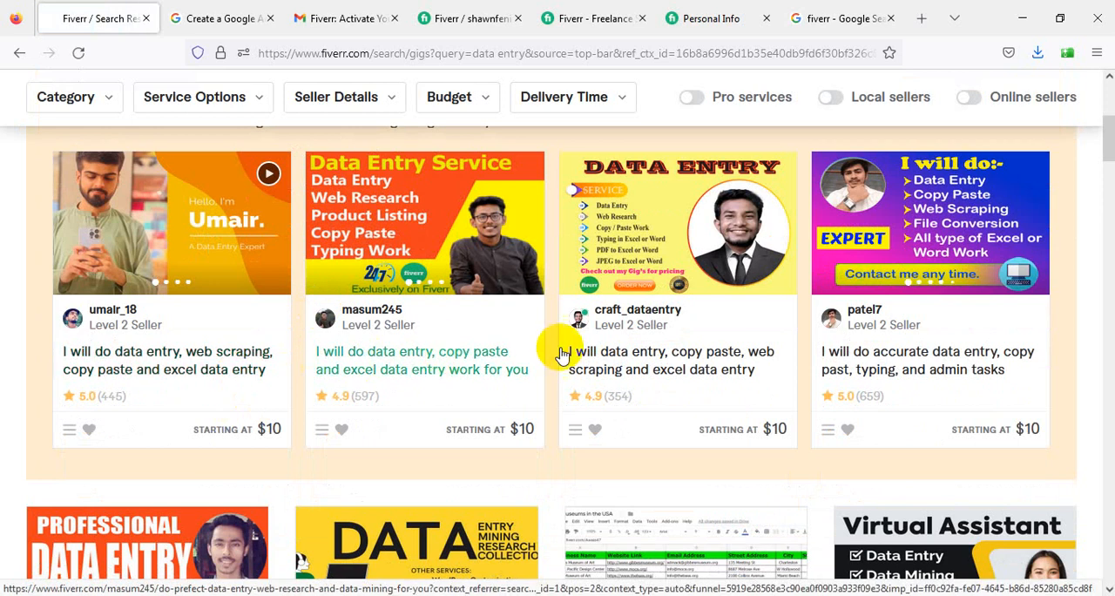
scroll(378, 424, "down", 3)
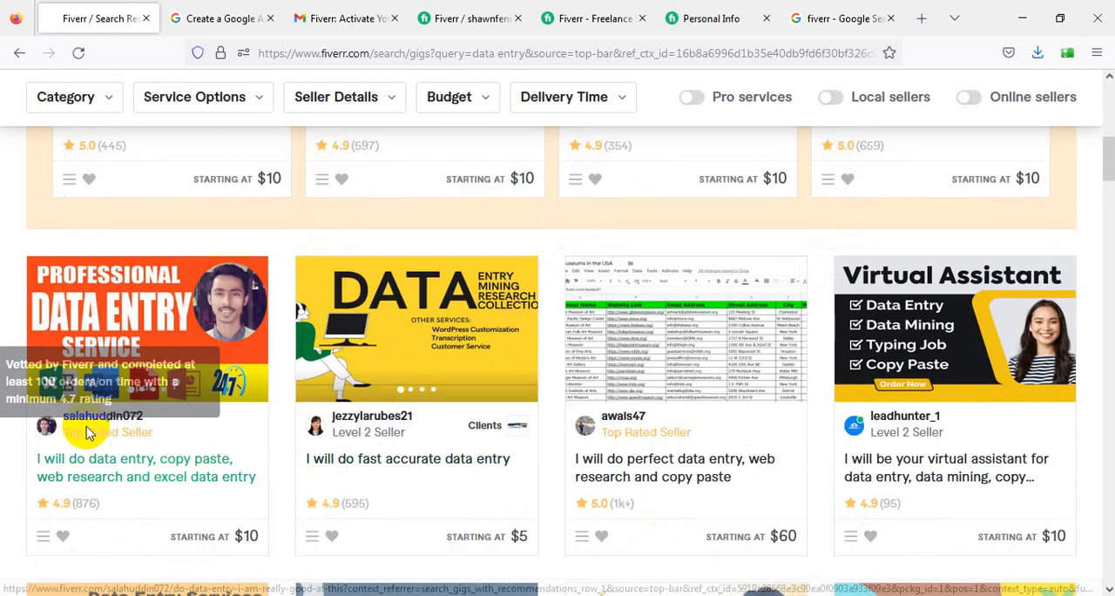
left_click(118, 484)
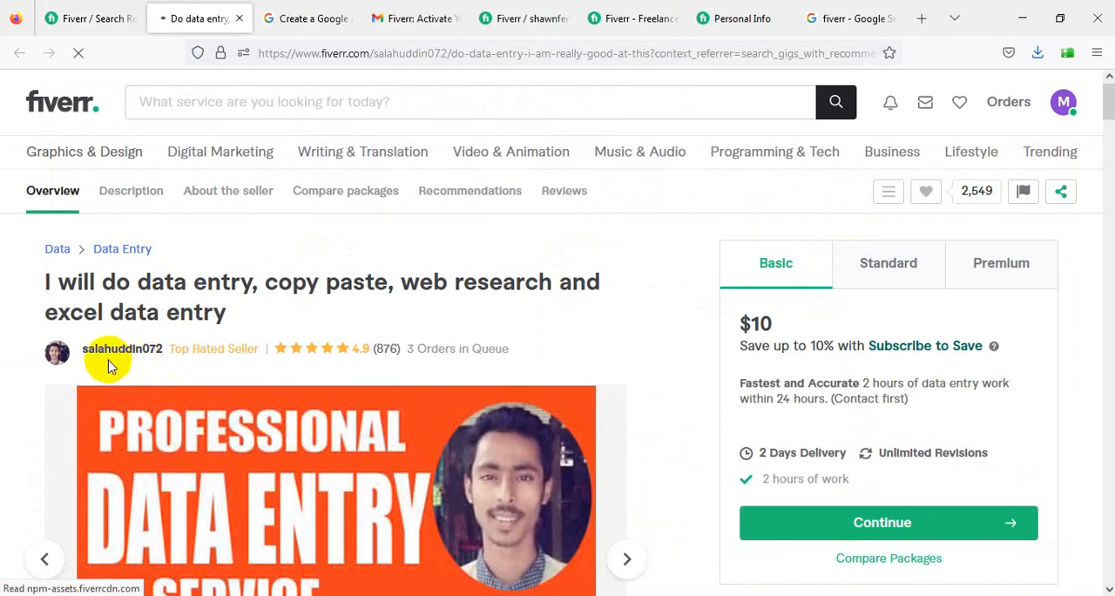
- Read the gig page from its overview through the About The Seller bio and close the seller message dialog
scroll(217, 348, "down", 3)
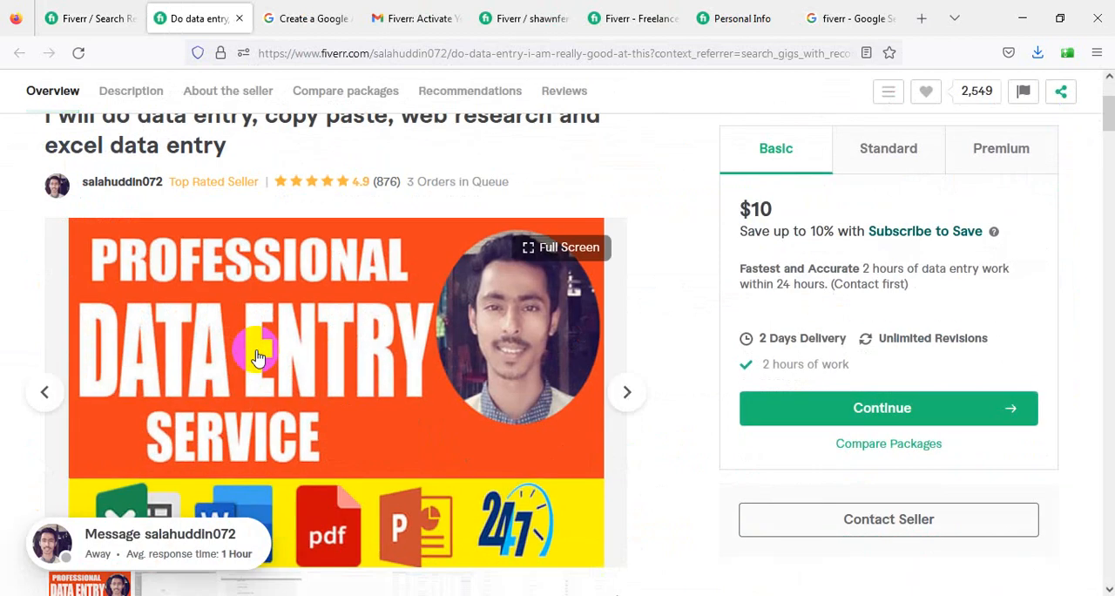
scroll(258, 376, "down", 4)
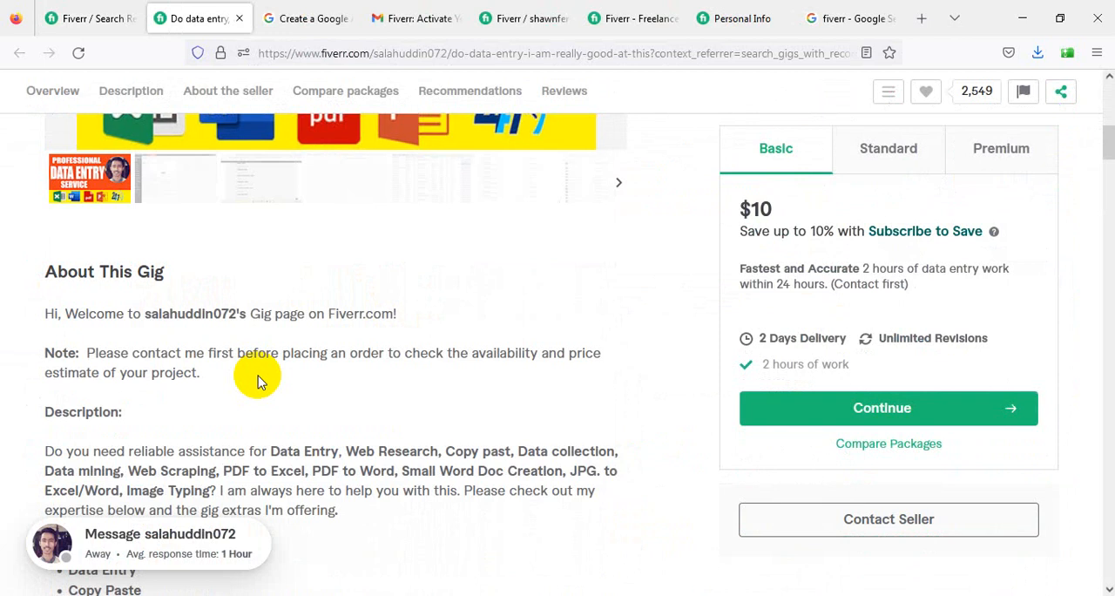
scroll(258, 375, "up", 6)
scroll(256, 378, "down", 6)
scroll(256, 378, "down", 15)
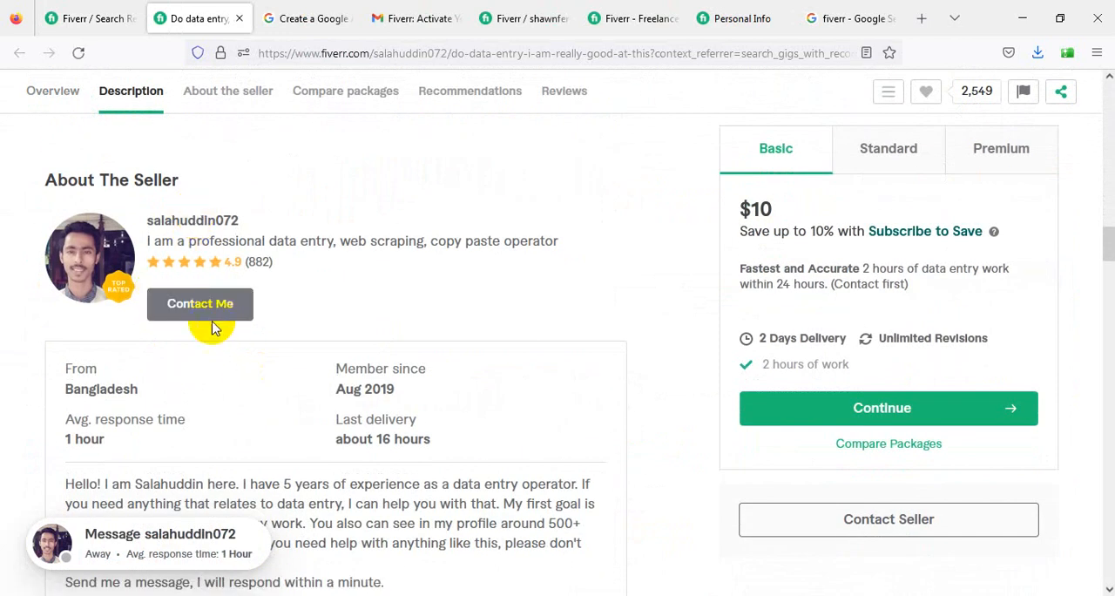
scroll(214, 327, "down", 2)
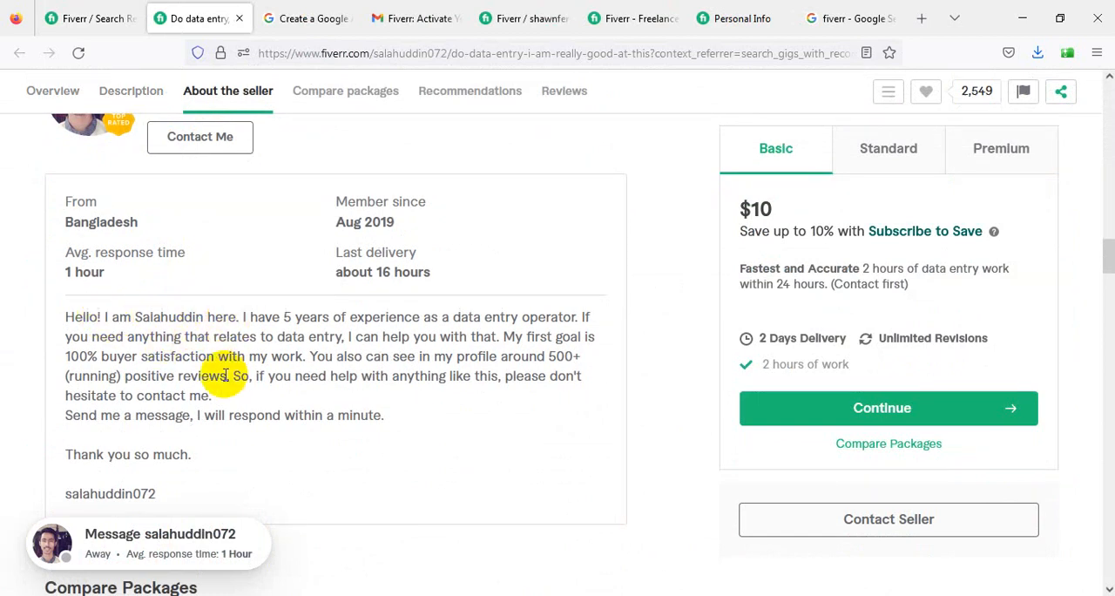
scroll(218, 366, "up", 3)
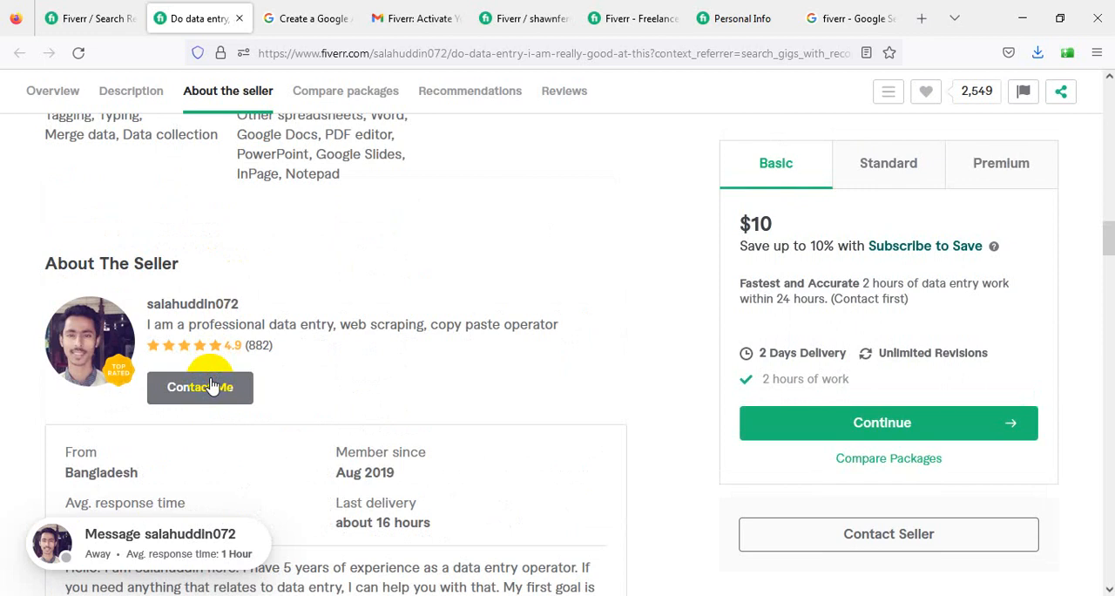
scroll(216, 403, "down", 3)
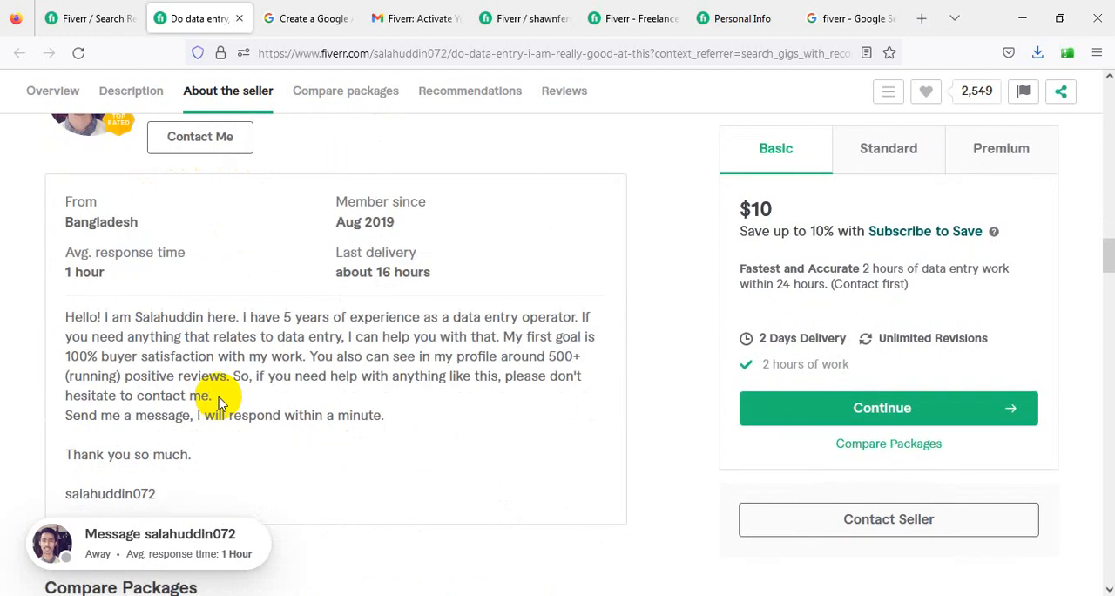
scroll(248, 453, "up", 10)
scroll(248, 453, "up", 12)
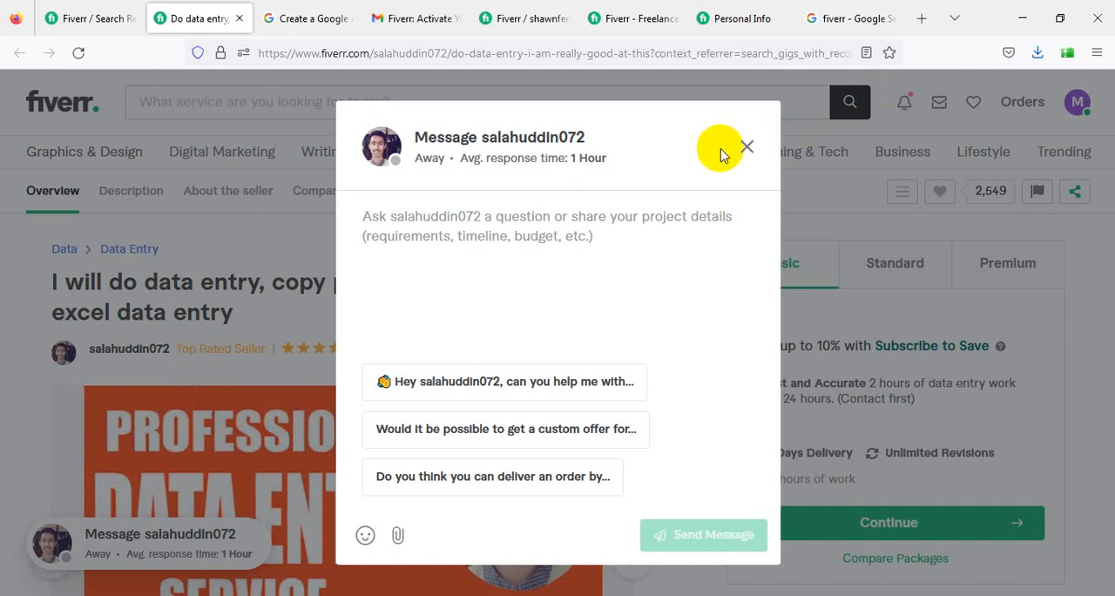
left_click(746, 146)
- Recheck the seller's details in the About The Seller section and return to the gig's overview
scroll(488, 409, "down", 3)
scroll(461, 425, "down", 12)
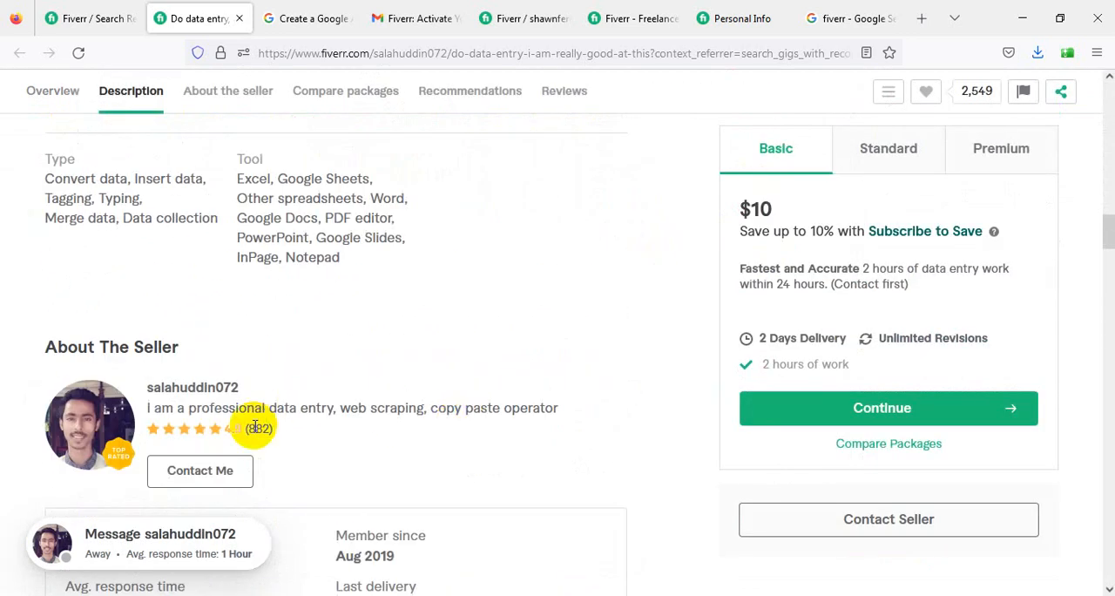
scroll(252, 425, "down", 2)
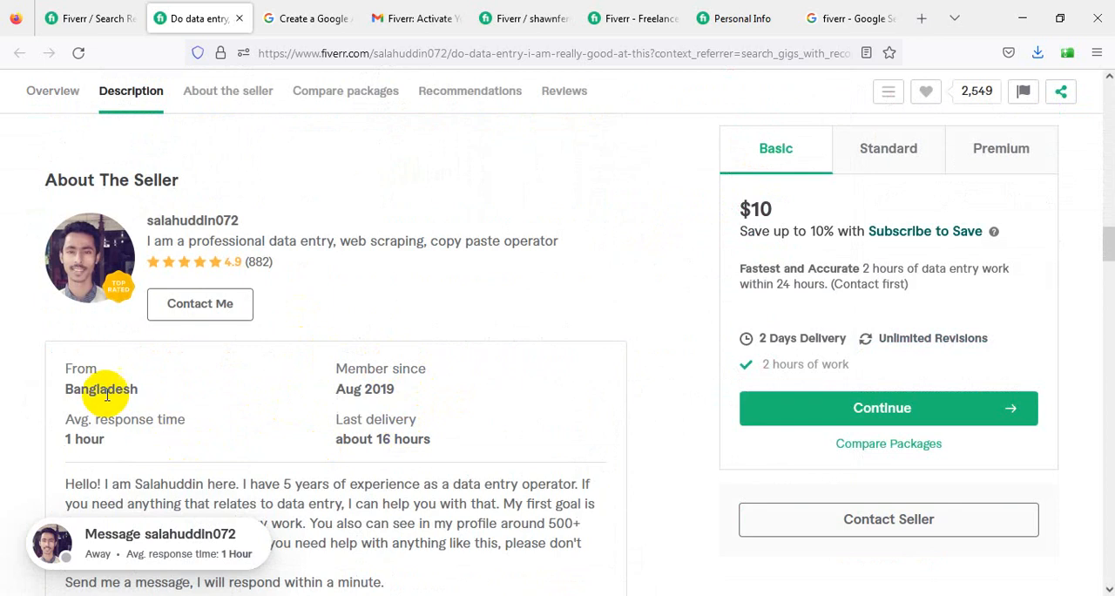
scroll(635, 393, "up", 10)
scroll(488, 383, "up", 5)
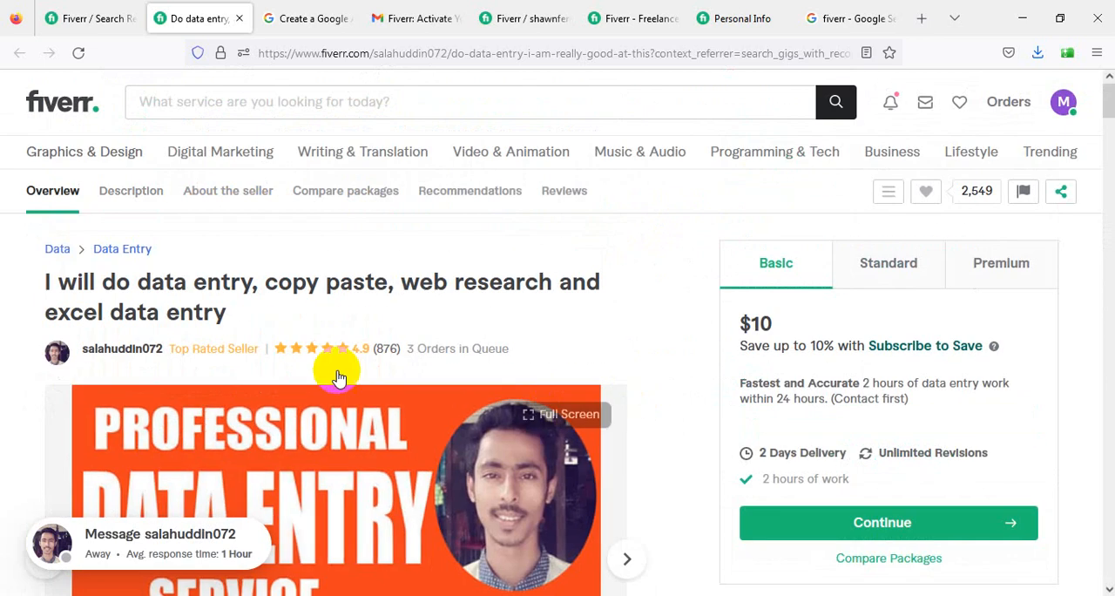
- Copy the seller's bio from "Hello!" to "Thank you so much." and paste it into the Description field of the Personal Info form
left_click(125, 349)
scroll(130, 346, "down", 5)
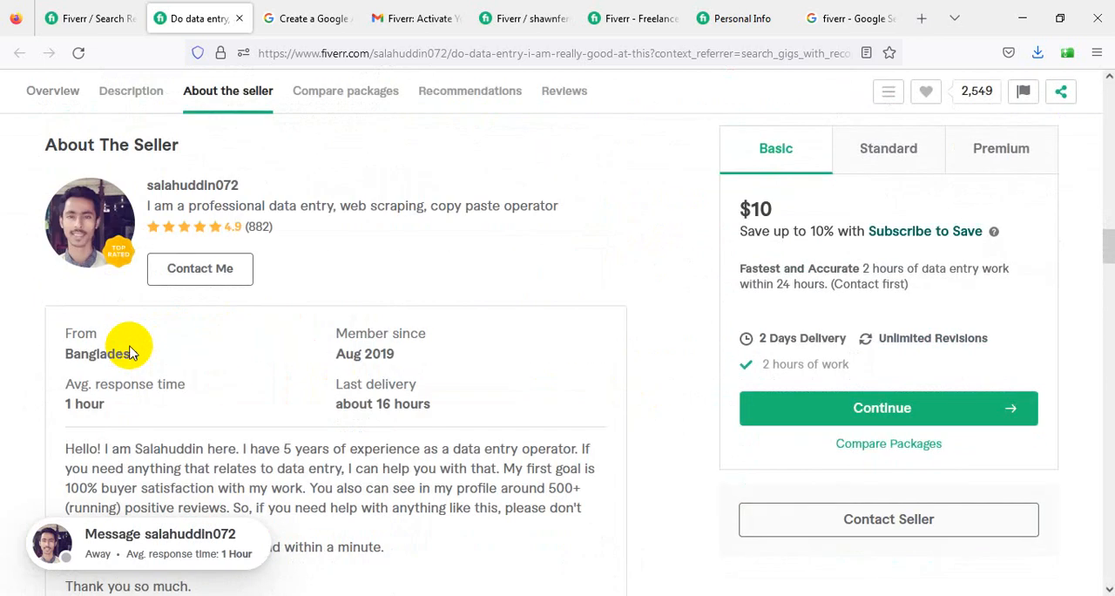
scroll(383, 331, "down", 1)
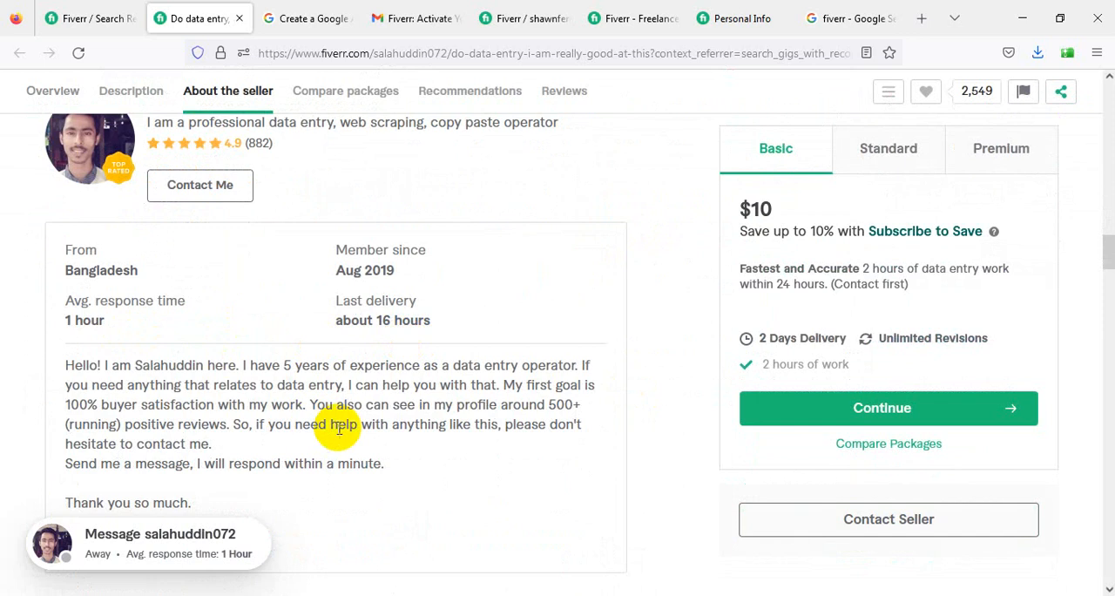
scroll(391, 465, "down", 2)
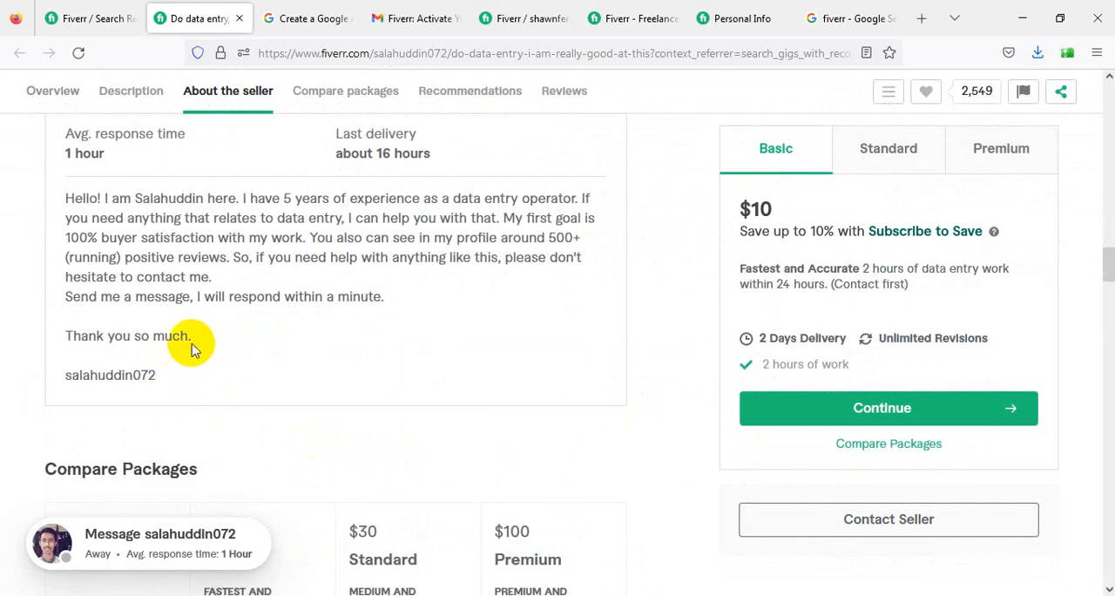
left_click_drag(192, 341, 57, 199)
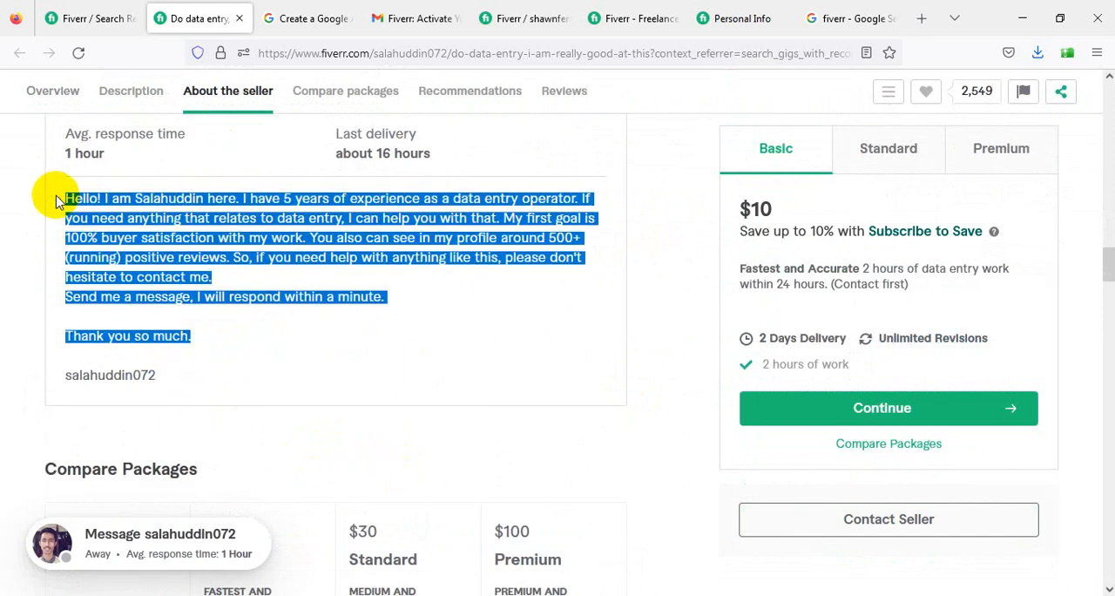
left_click(730, 19)
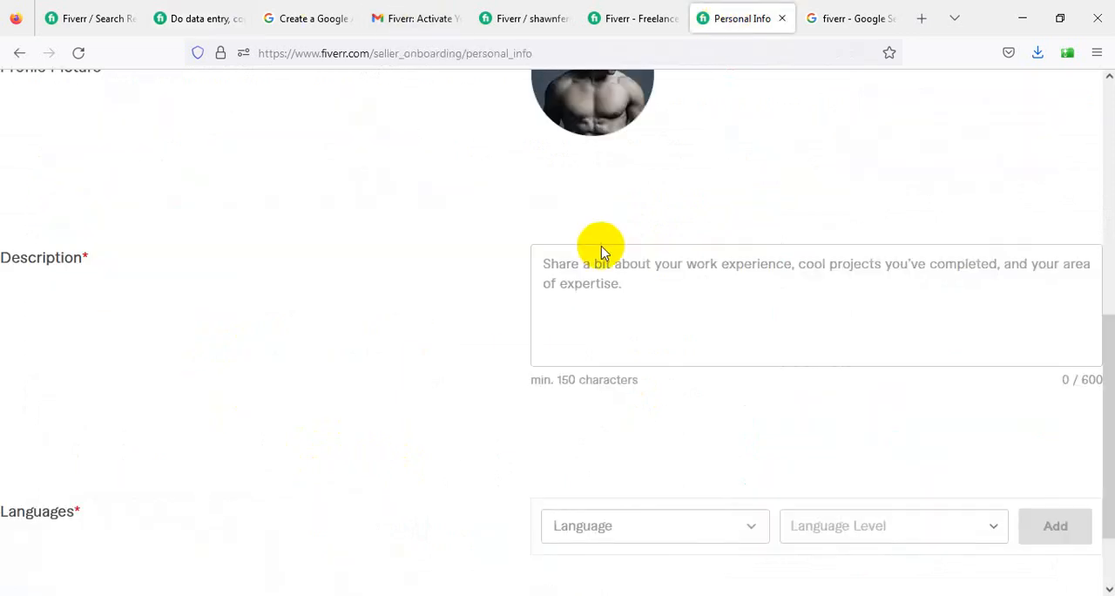
left_click(662, 298)
key("ctrl+v")
scroll(737, 322, "up", 3)
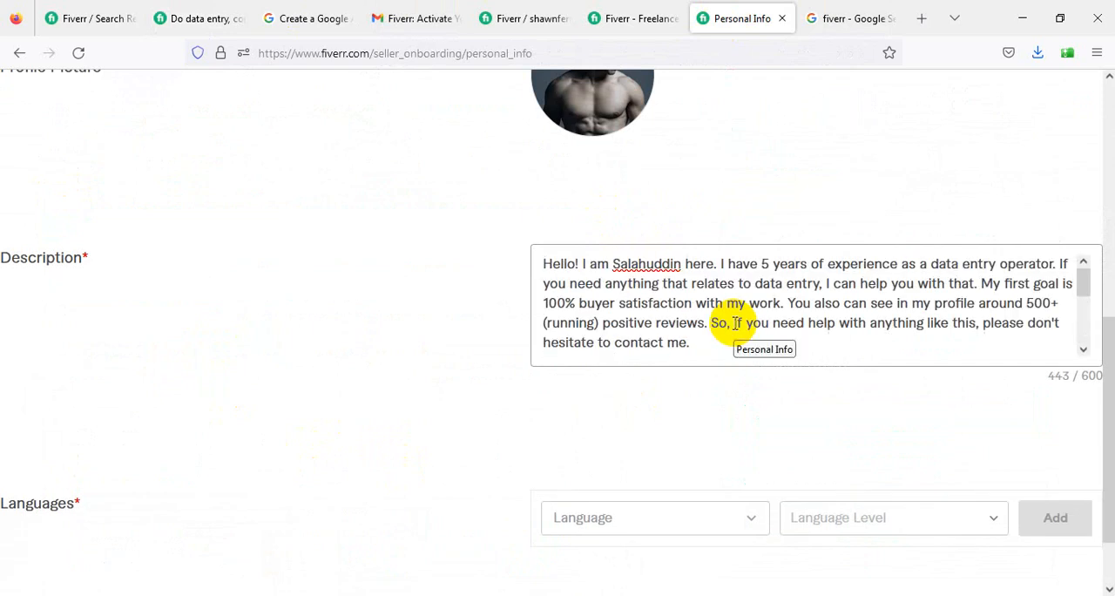
- Change the spelling of the copied seller's name in the description's greeting to a different name
left_click(645, 263)
key("BackSpace")
key("BackSpace")
key("BackSpace")
key("BackSpace")
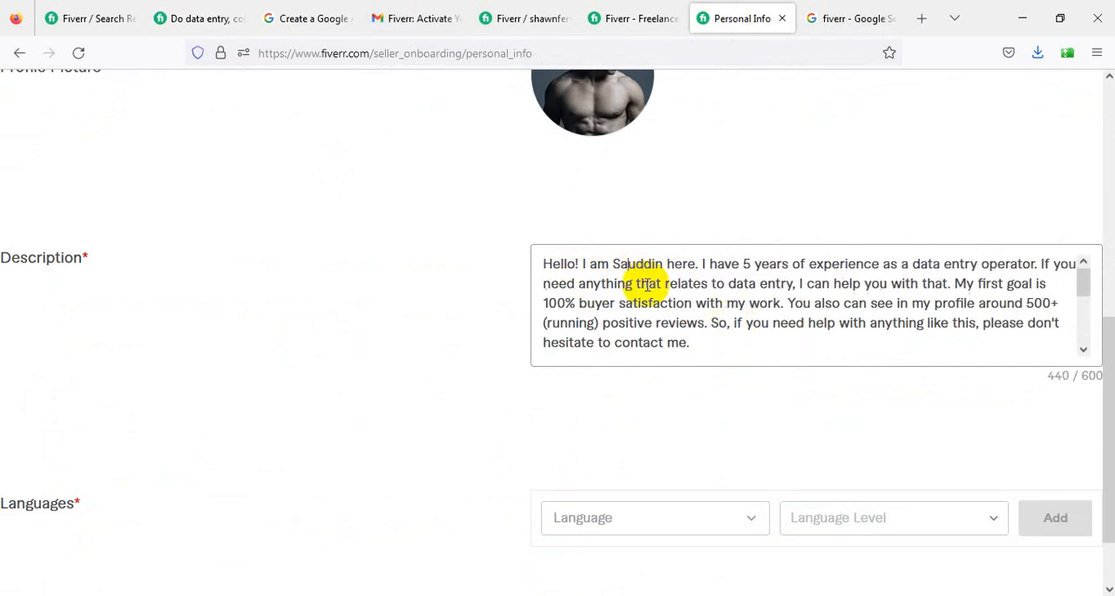
type("hala")
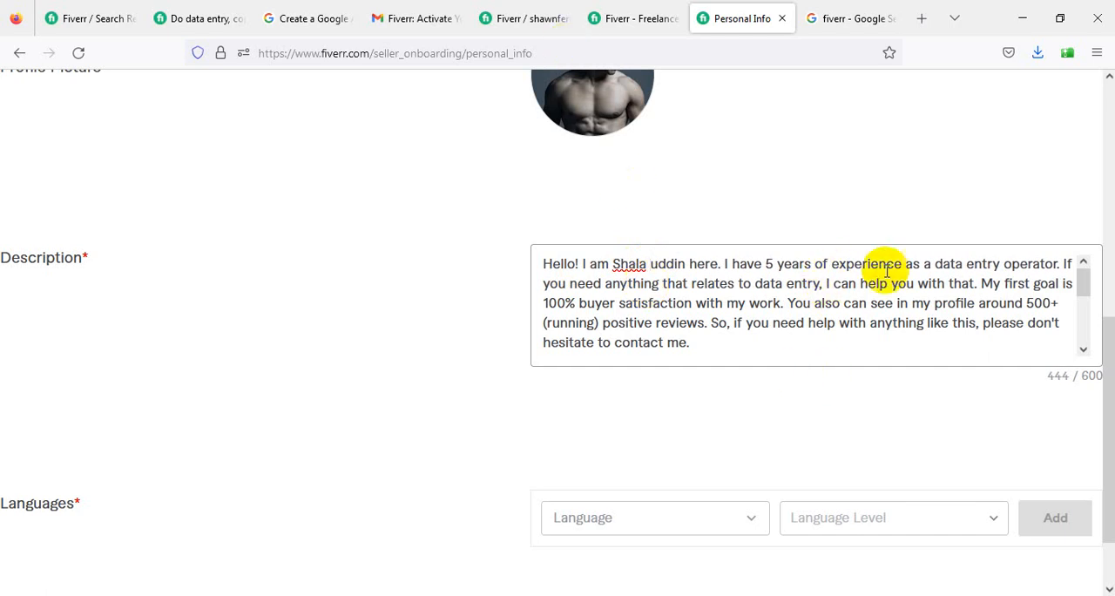
- Set the description's years of experience to 4 and delete the sentence about 500+ (running) positive reviews with its leftover period
left_click(773, 263)
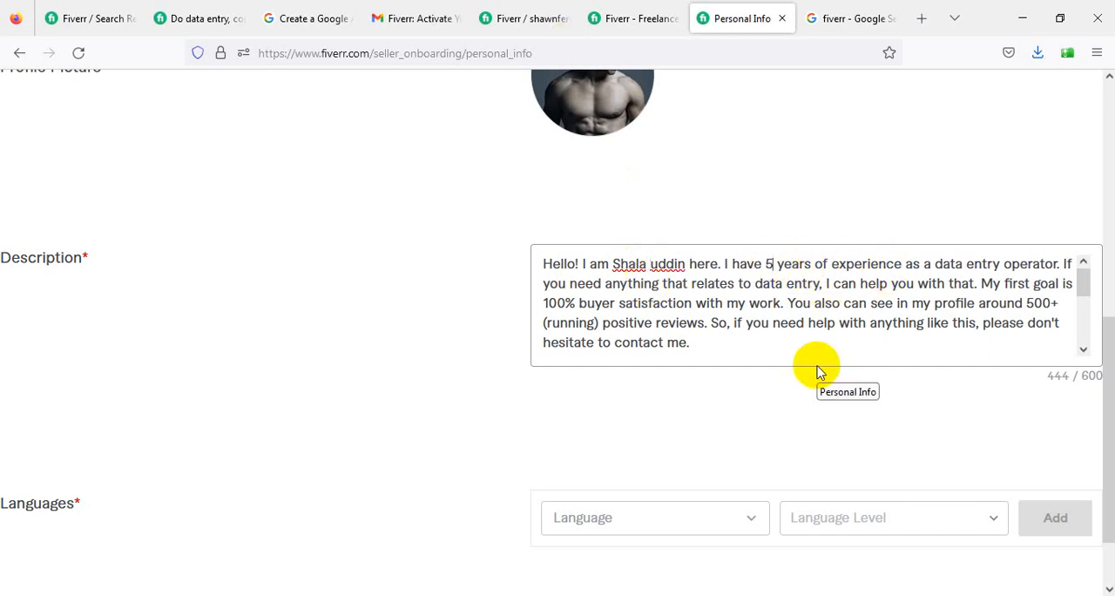
key("BackSpace")
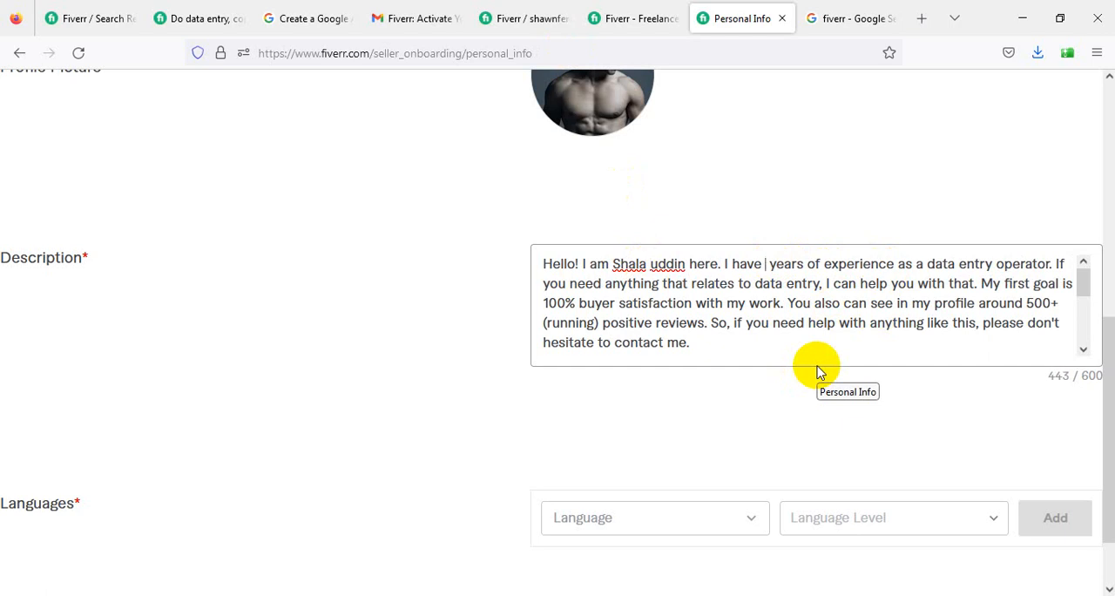
type("4")
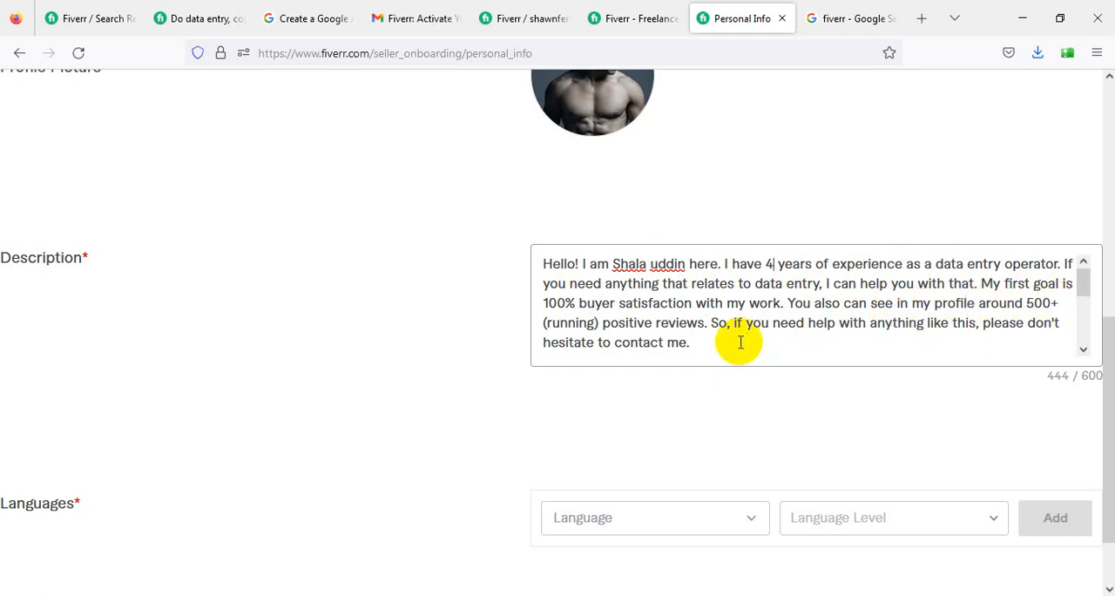
left_click_drag(707, 322, 790, 309)
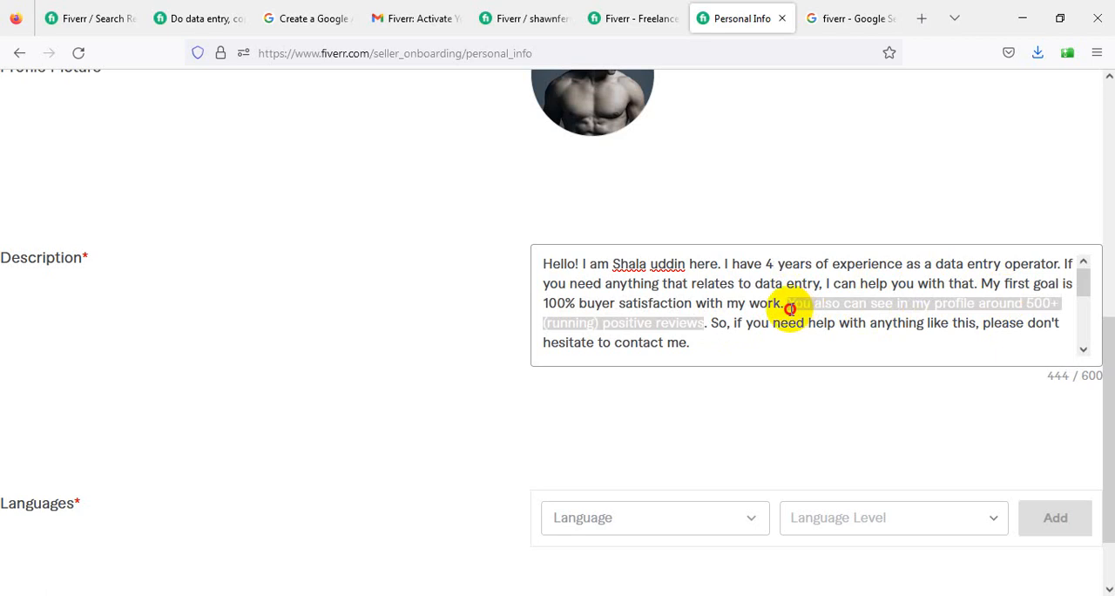
key("BackSpace")
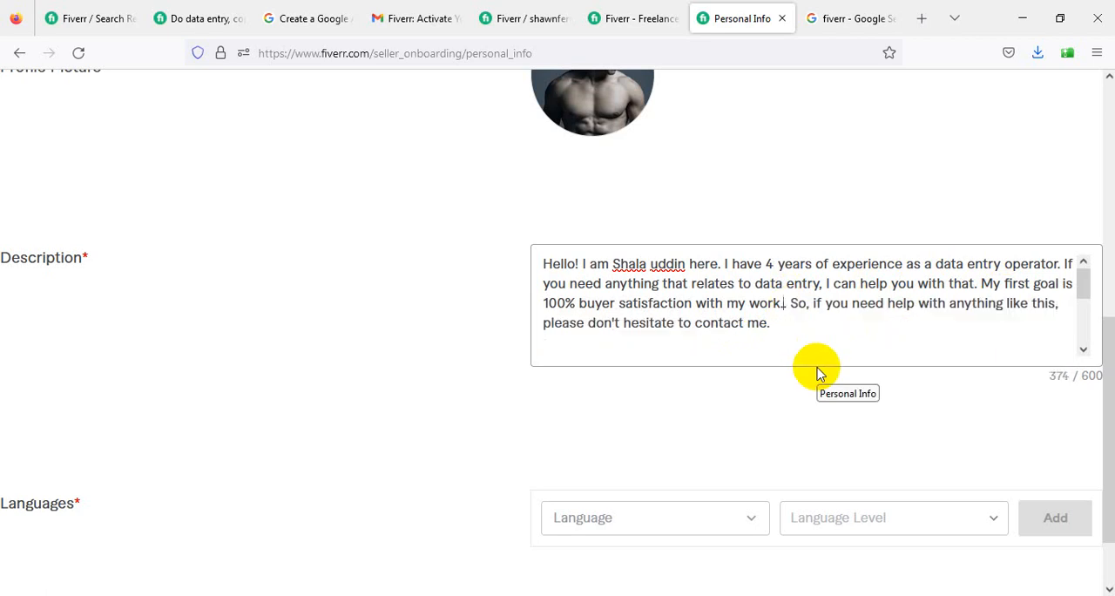
key("BackSpace")
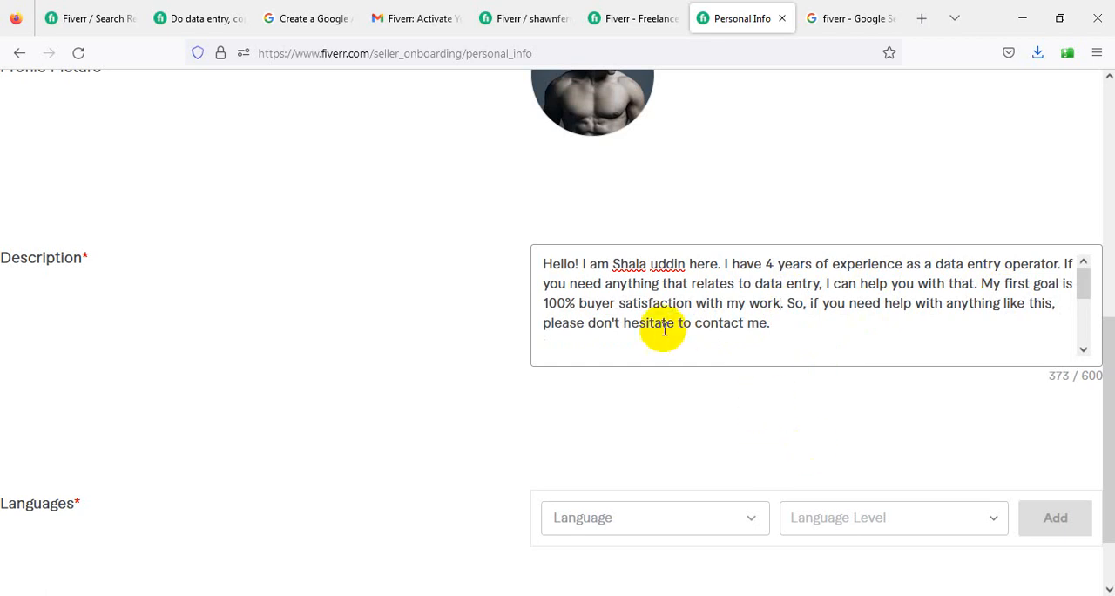
- Remove the two extra blank lines between the "Send me a message" sentence and "Thank you so much." in the description
scroll(744, 322, "down", 3)
scroll(697, 323, "up", 2)
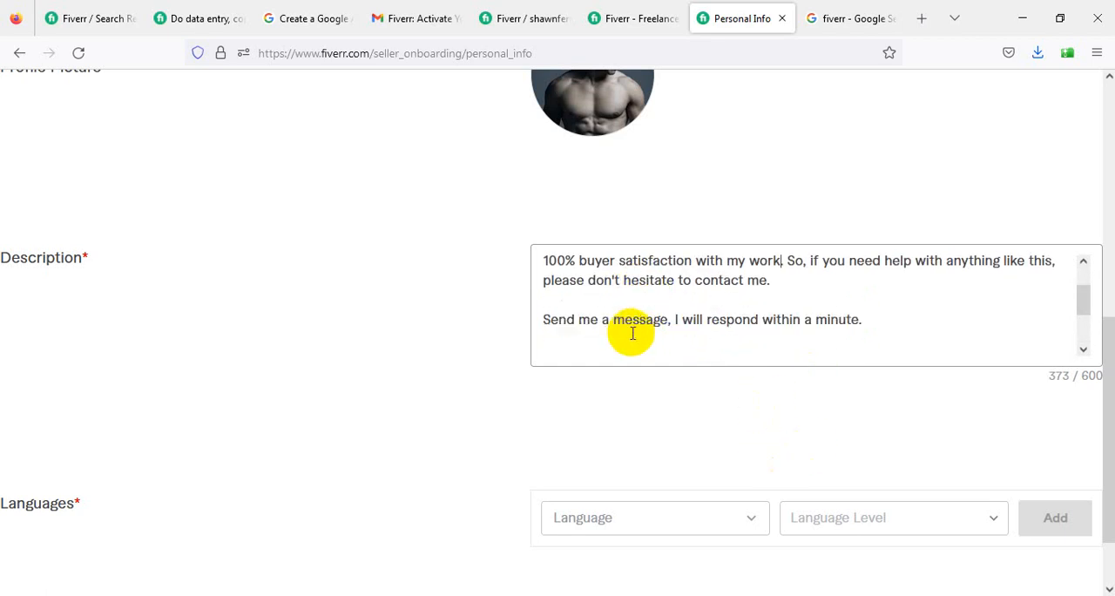
scroll(592, 305, "down", 1)
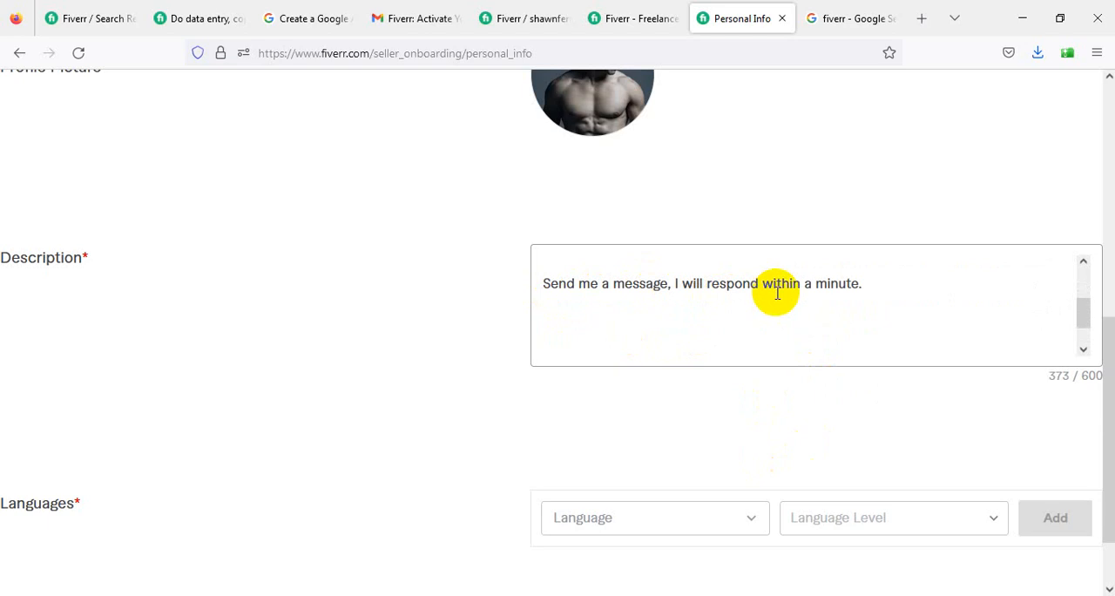
scroll(547, 310, "down", 1)
left_click(547, 309)
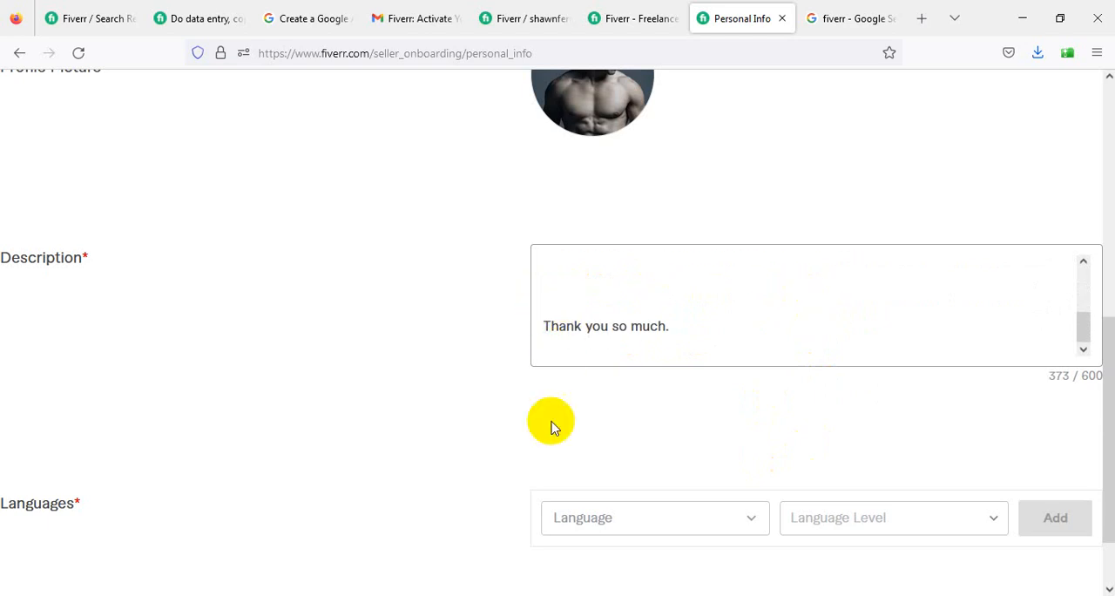
key("BackSpace")
key("BackSpace")
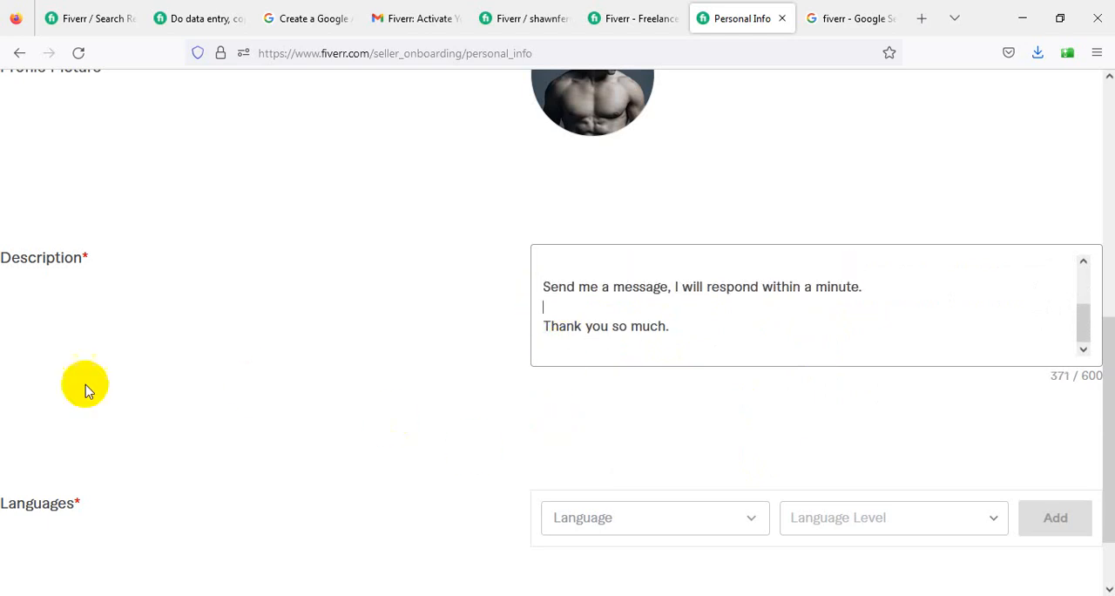
- Add English at the Fluent level to the Languages section of the Personal Info form
scroll(84, 388, "down", 2)
left_click(642, 441)
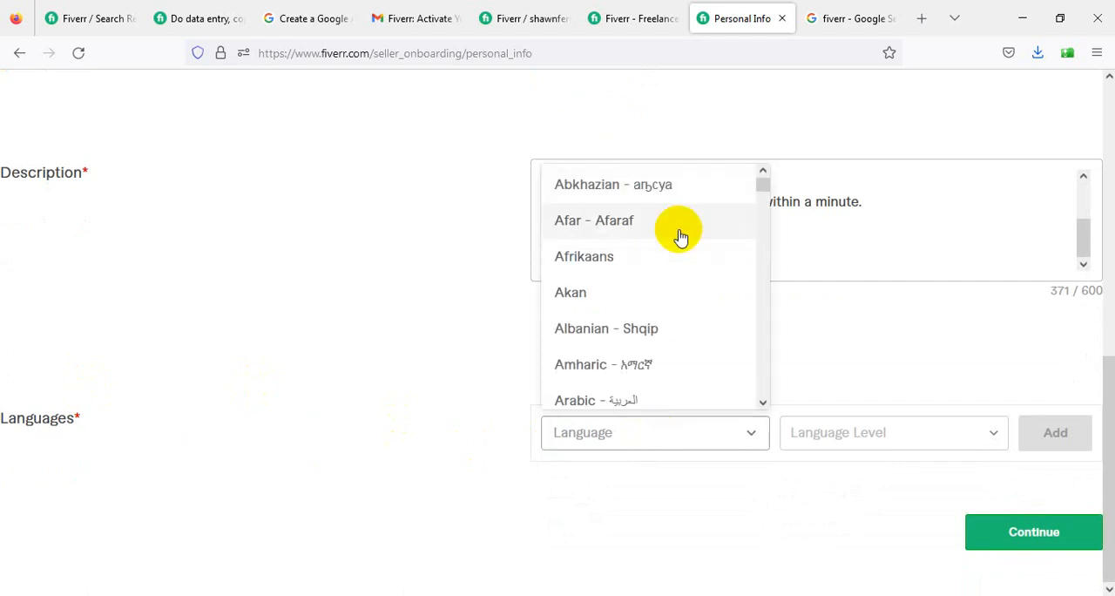
scroll(697, 348, "down", 3)
type("eb")
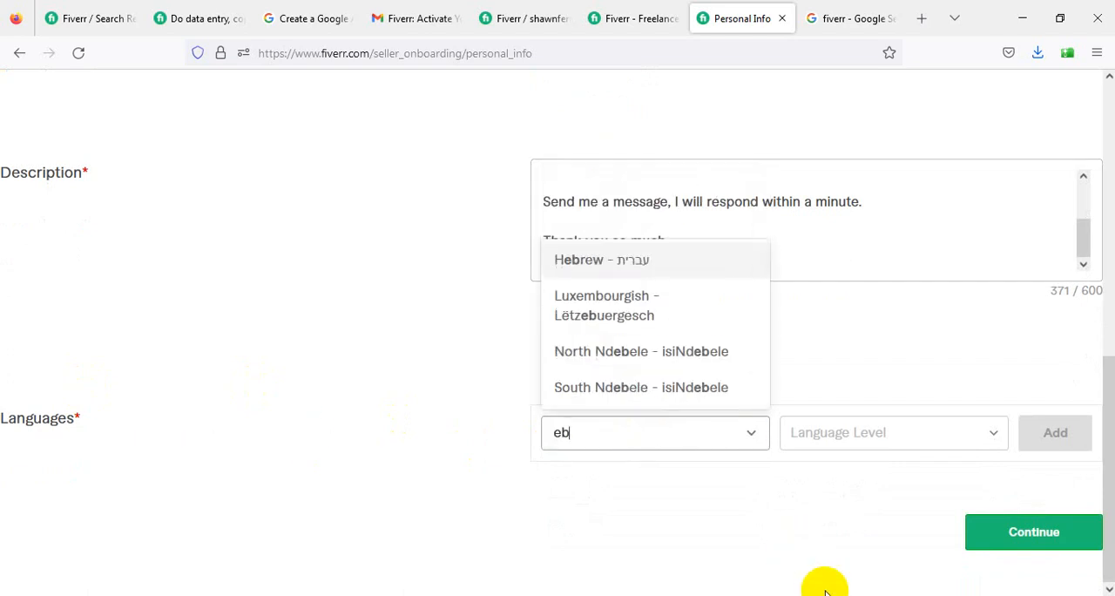
key("BackSpace")
type("ng")
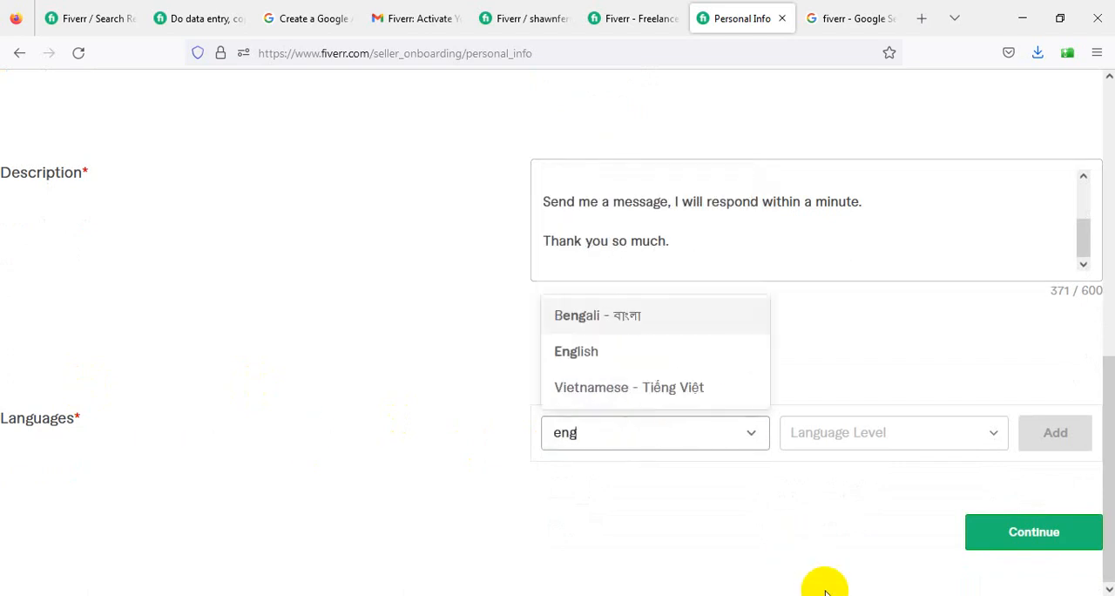
left_click(654, 357)
left_click(923, 439)
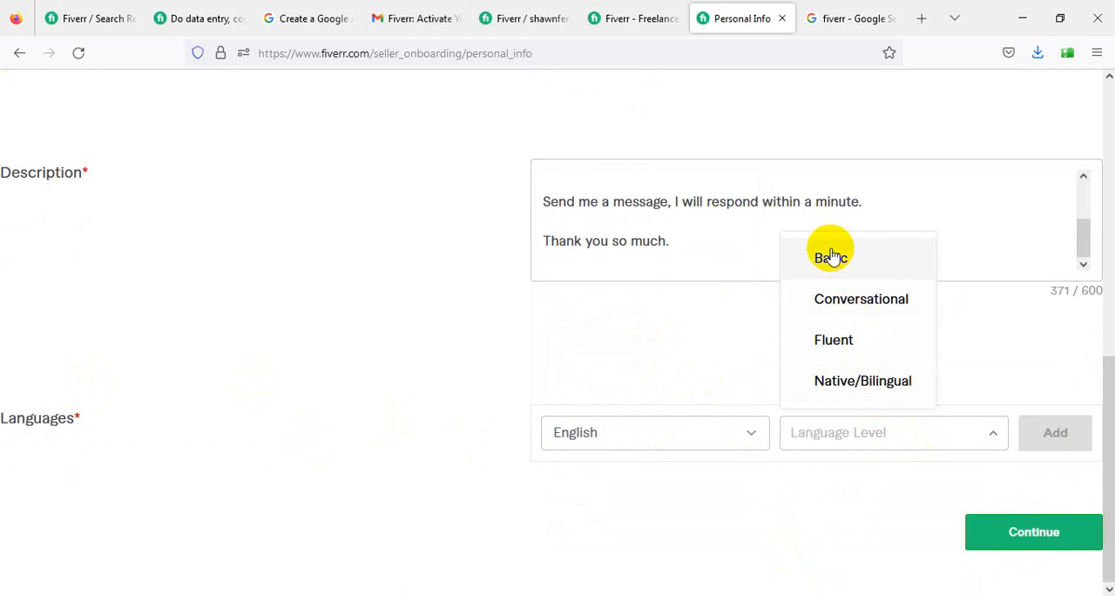
left_click(859, 343)
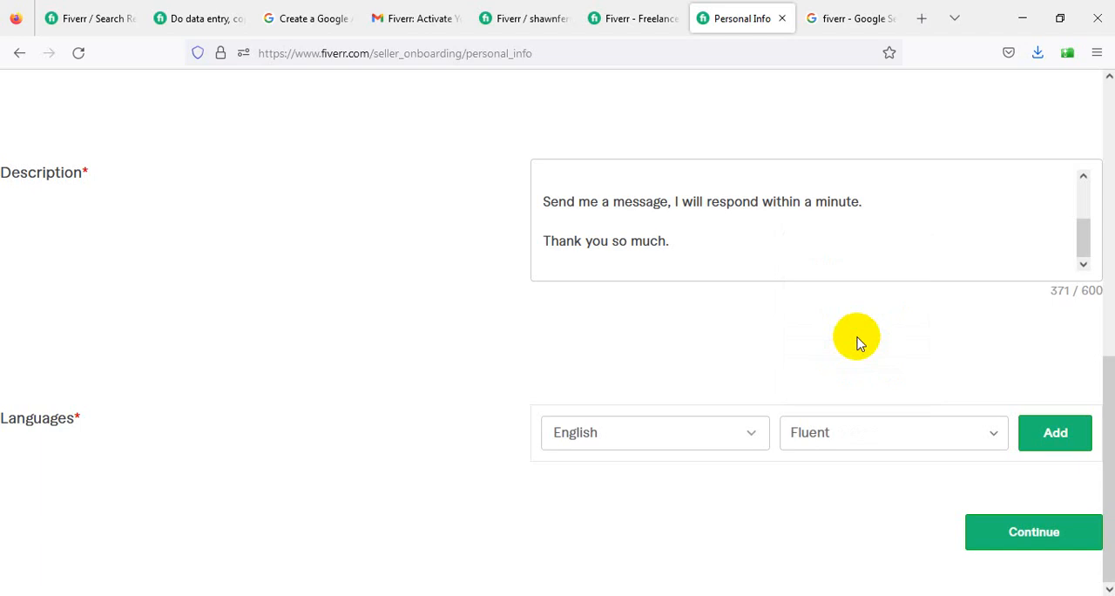
left_click(1056, 446)
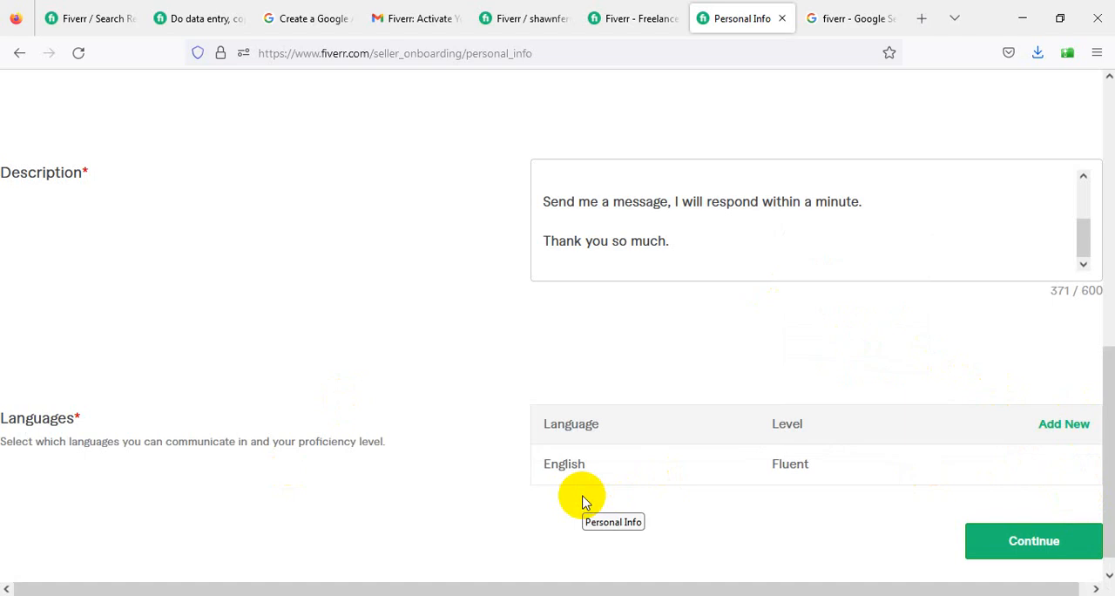
- Search the web for "google translate" in a new browser tab
left_click(823, 18)
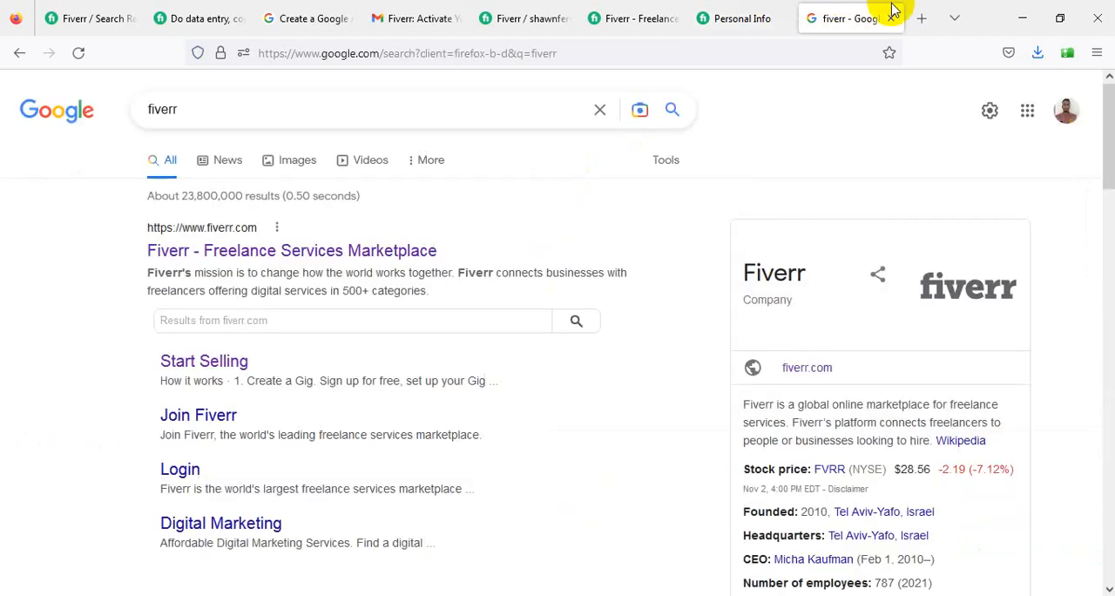
left_click(922, 19)
type("goo")
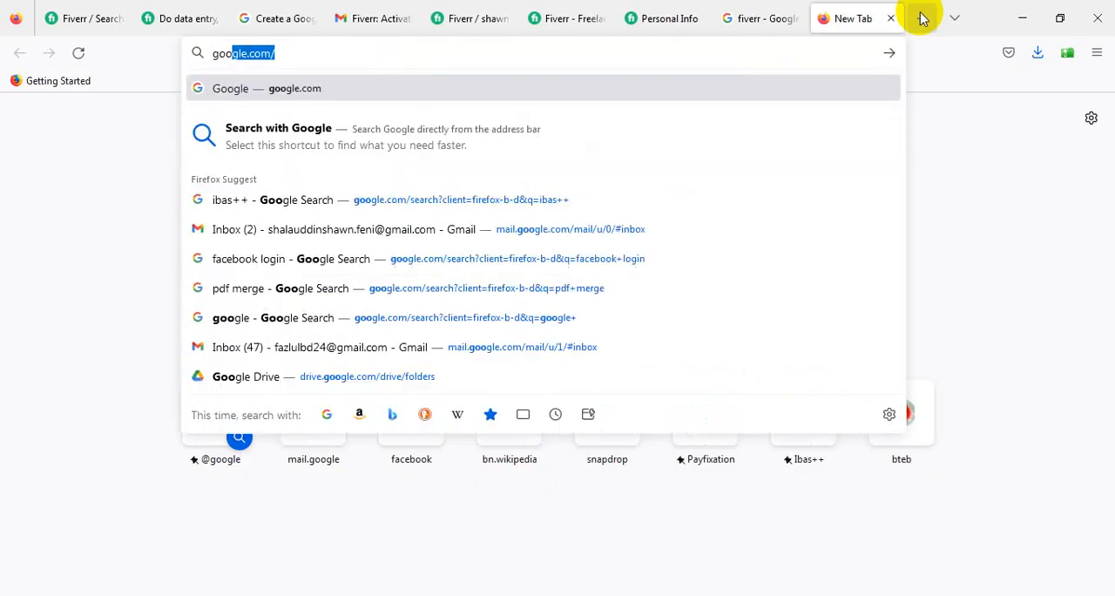
key("BackSpace")
type("g")
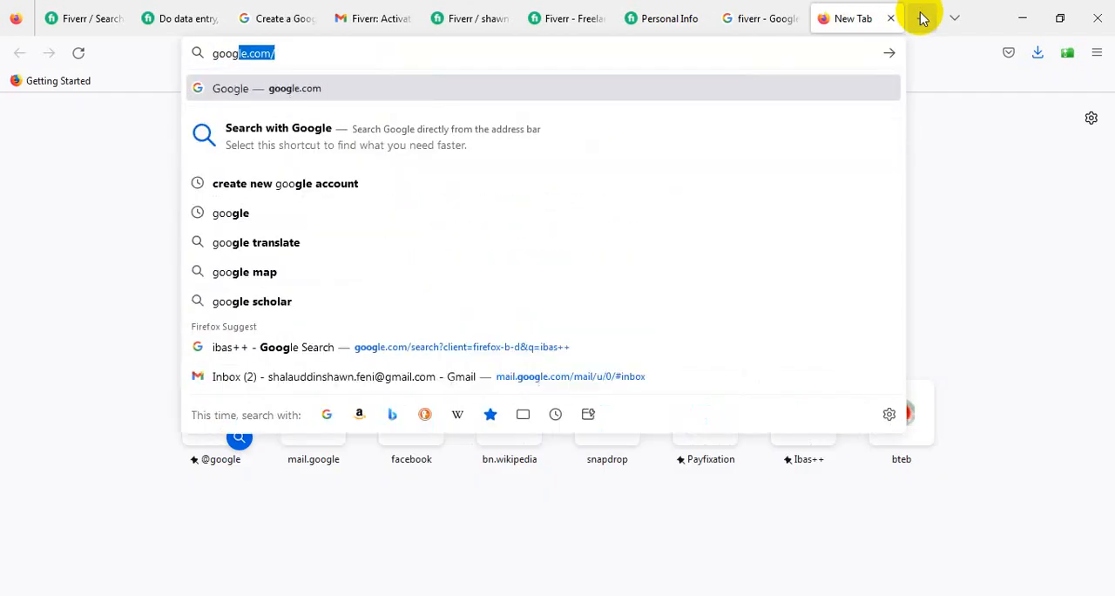
type("le tra")
key("BackSpace")
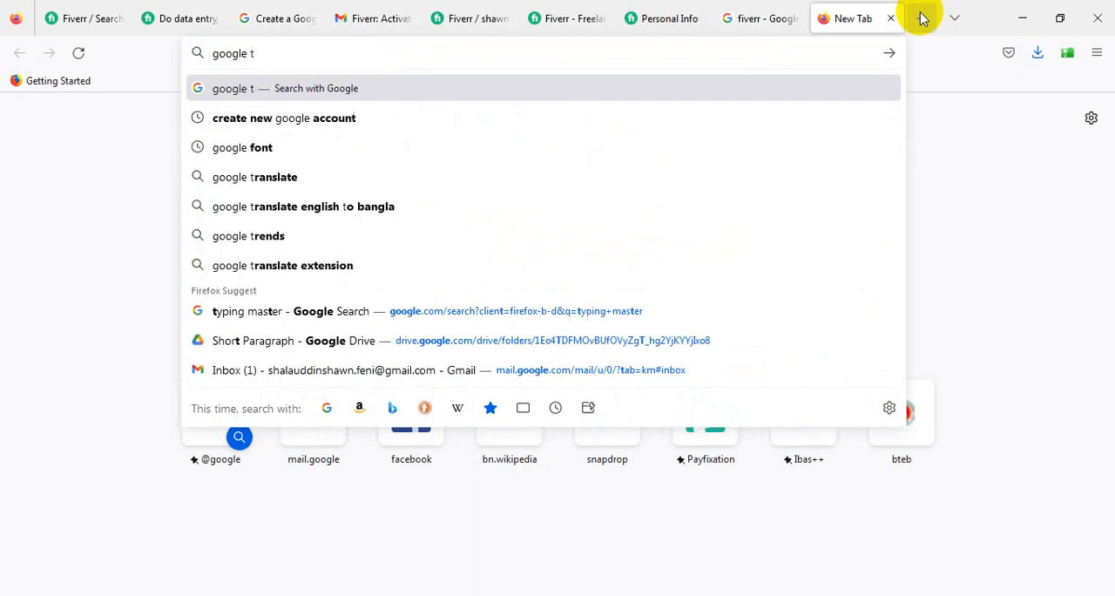
type("rans")
type("la")
key("BackSpace")
key("BackSpace")
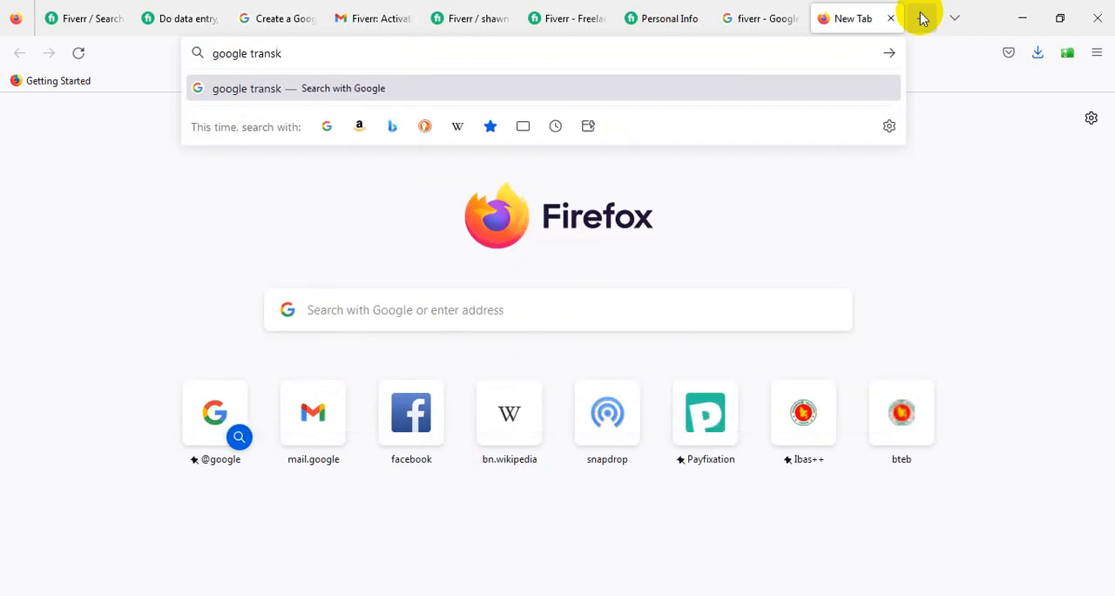
type("late")
key("Return")
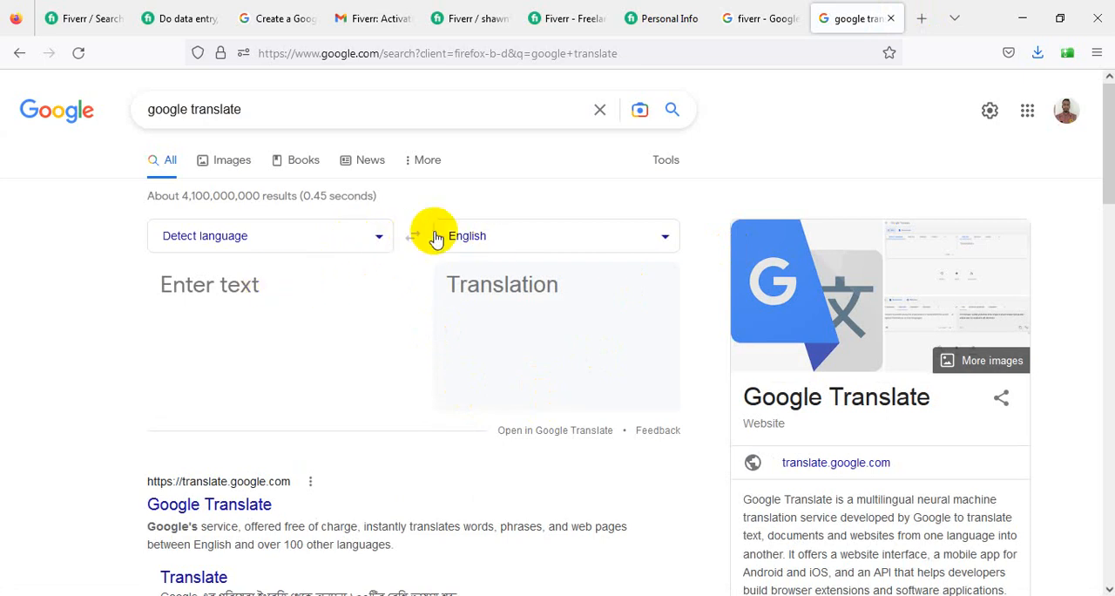
- Set the translator's source language to English
left_click(378, 237)
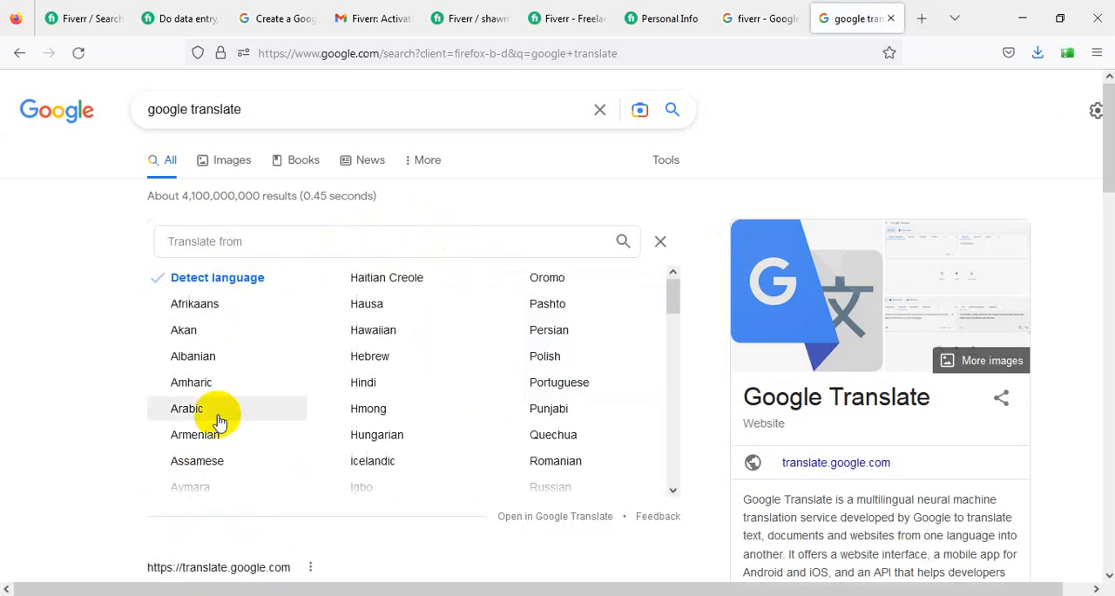
type("en")
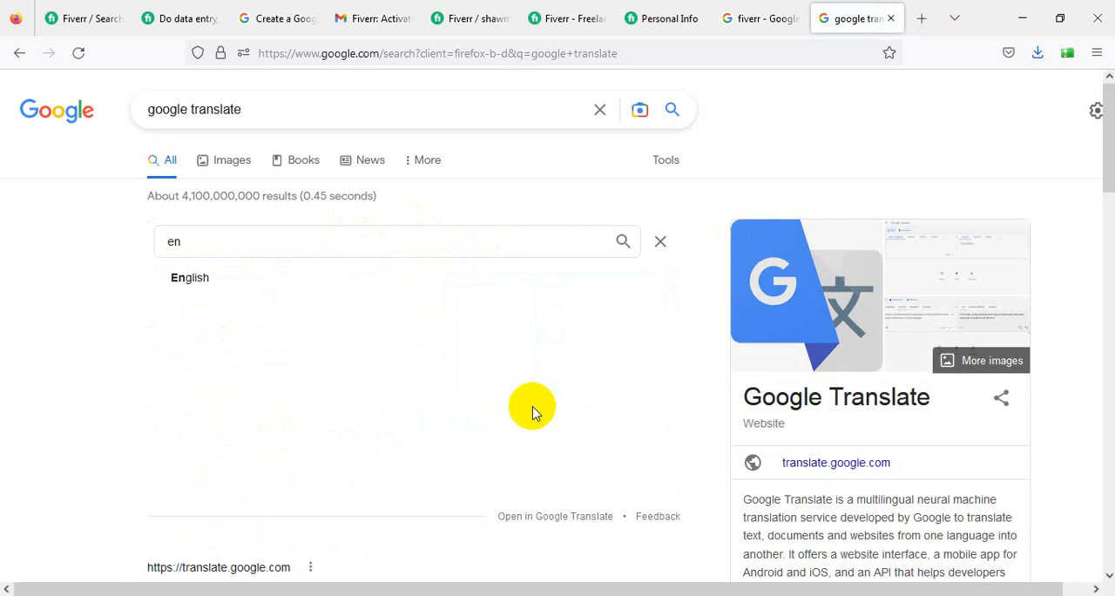
left_click(204, 277)
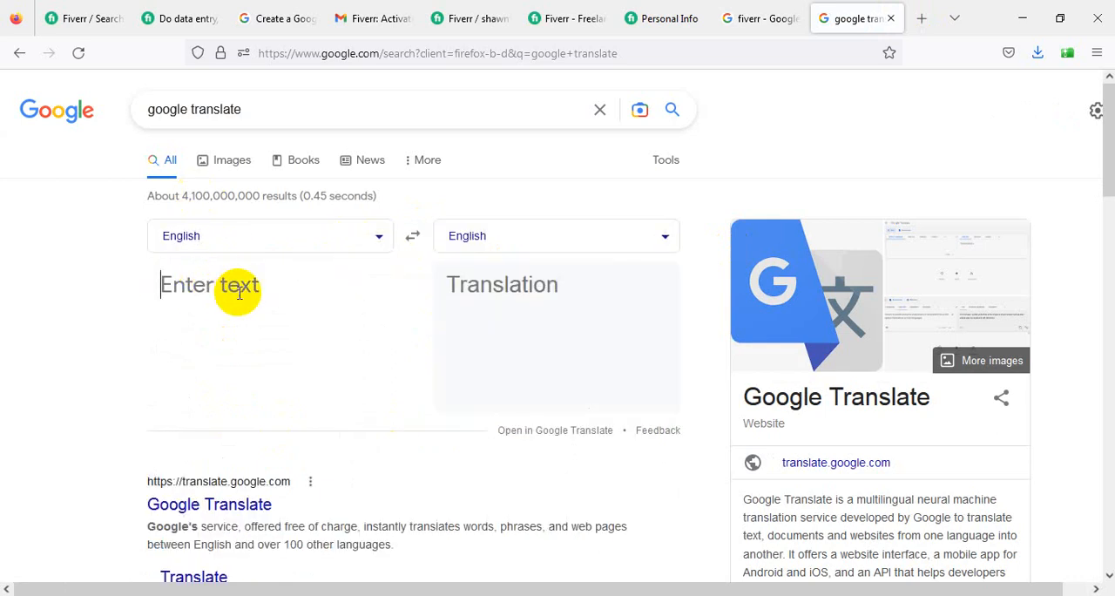
- Enter "hello how are you?" as the text to translate
type("hello hoa")
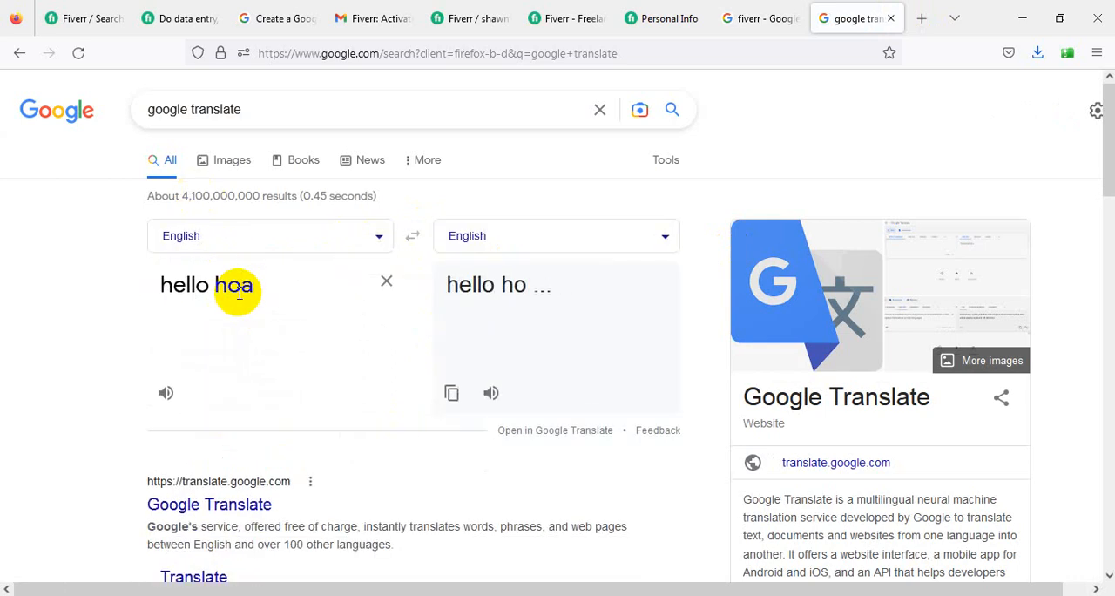
key("BackSpace")
type("e")
key("BackSpace")
type("w")
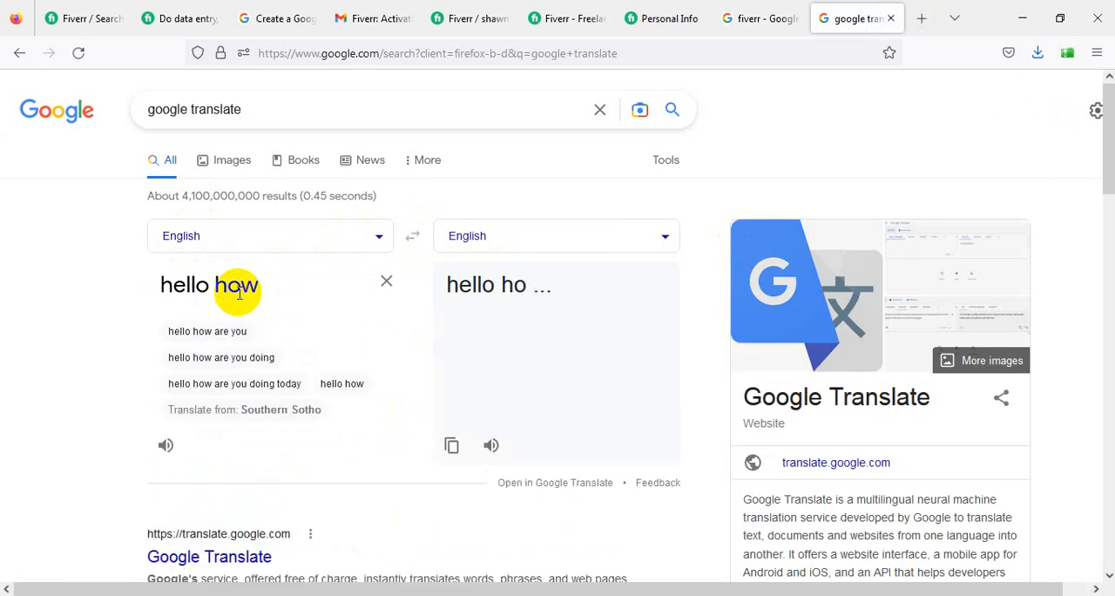
type(" are you?")
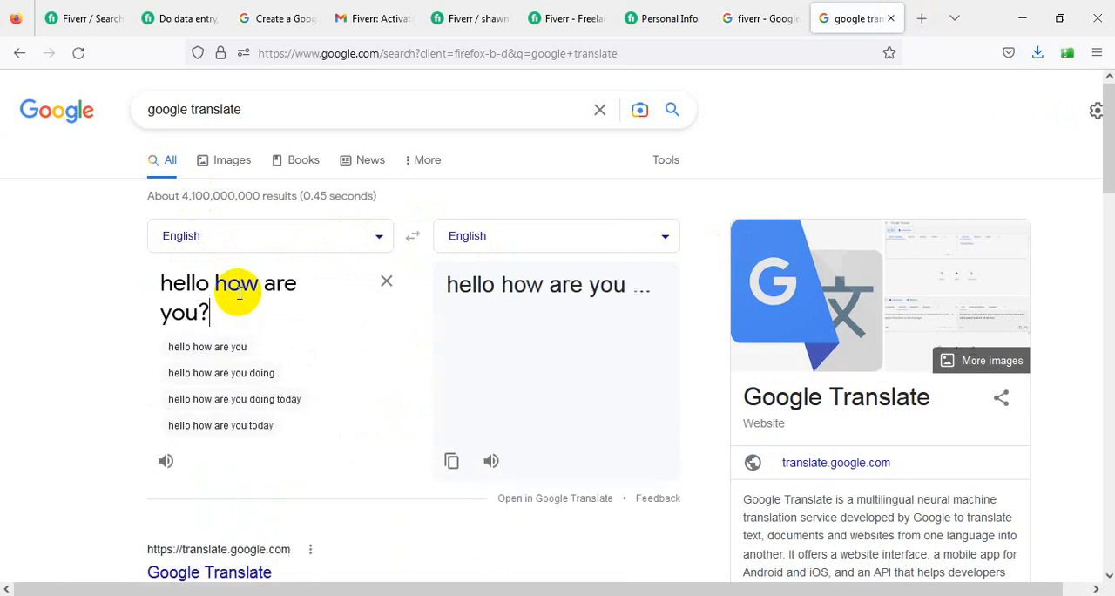
- Set the target language to Hebrew and copy the translation of the English sentence
left_click(618, 237)
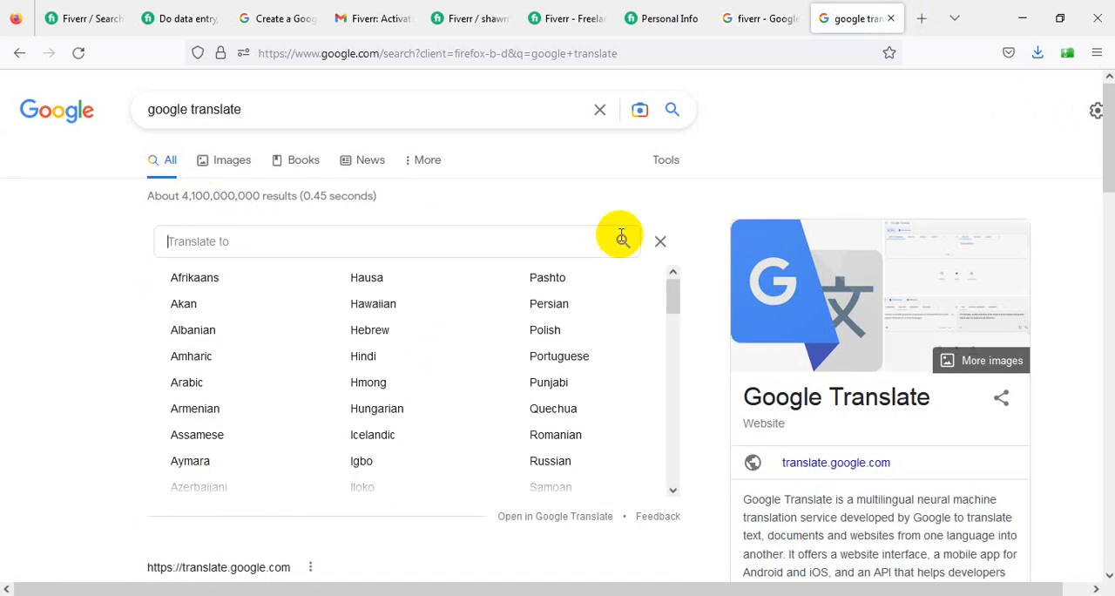
type("he")
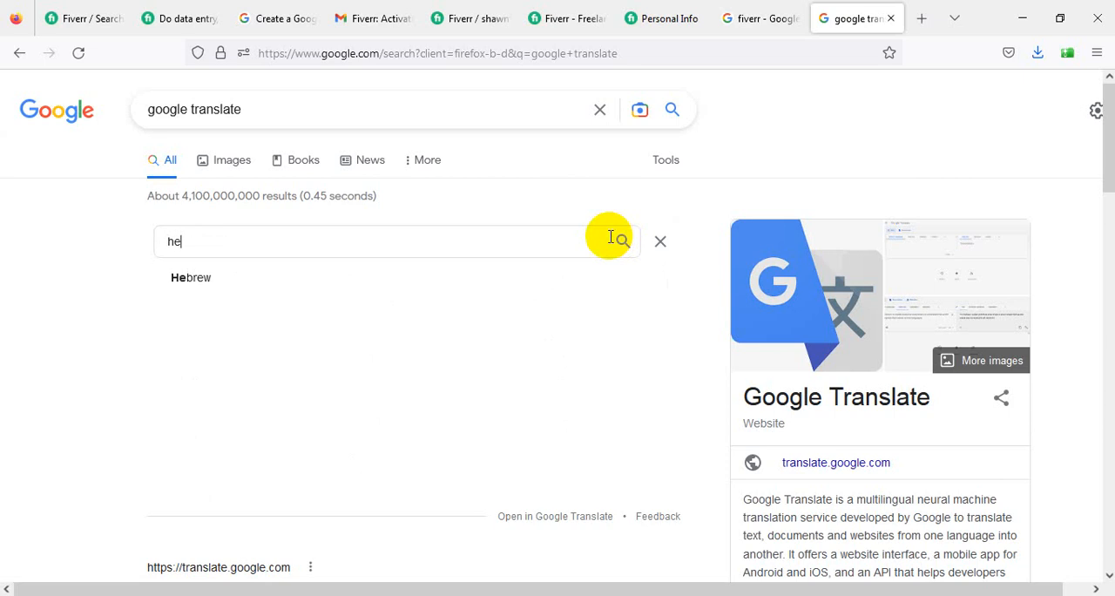
left_click(199, 275)
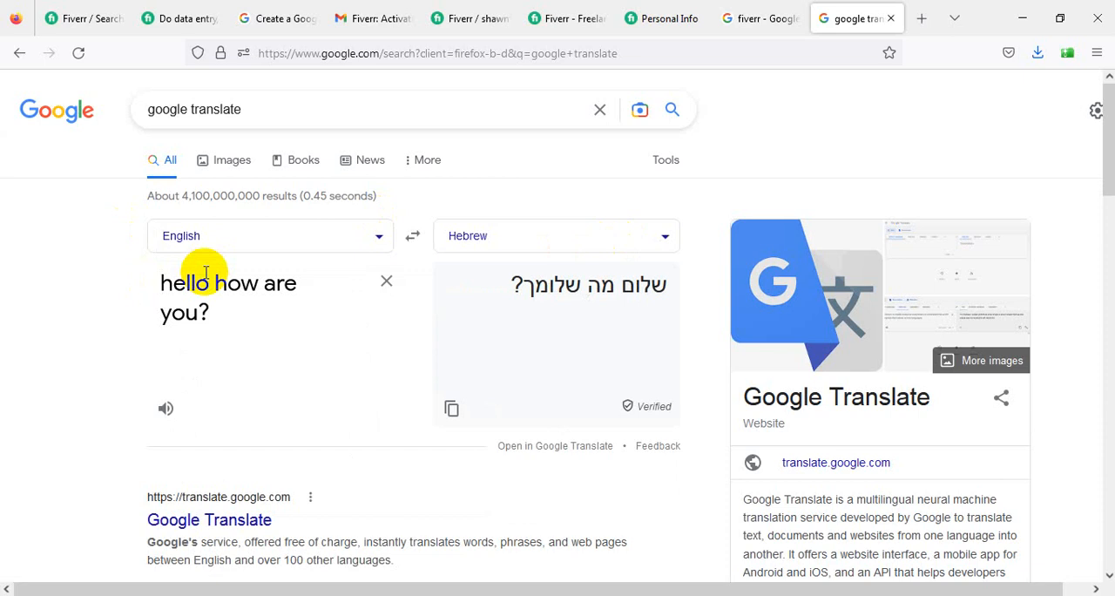
left_click(449, 407)
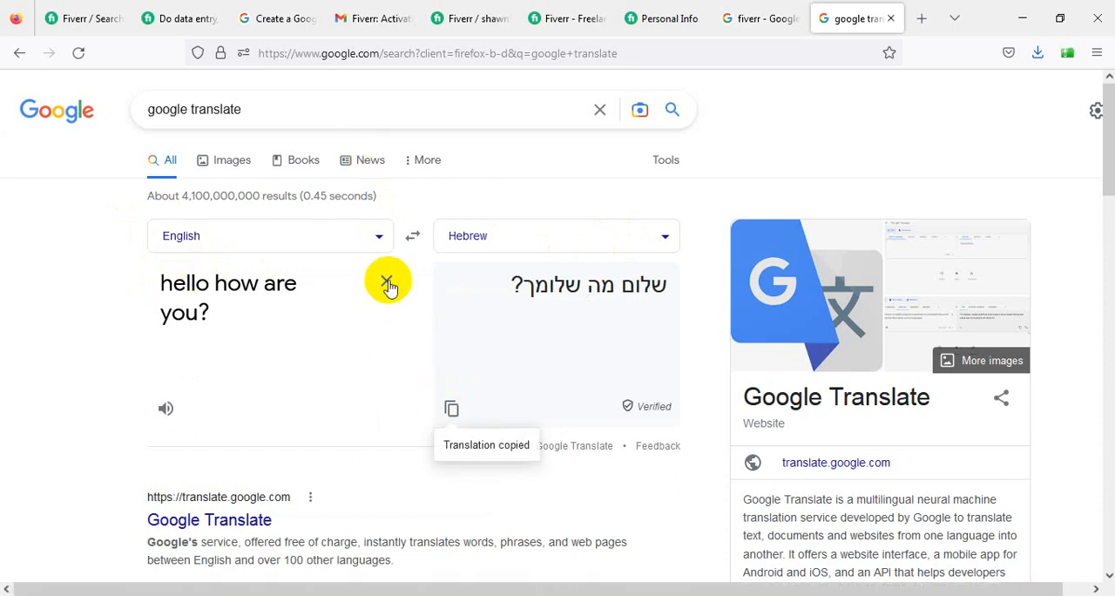
- Swap the languages to translate the Hebrew sentence back into English, and restore the English-to-Hebrew direction
left_click(412, 235)
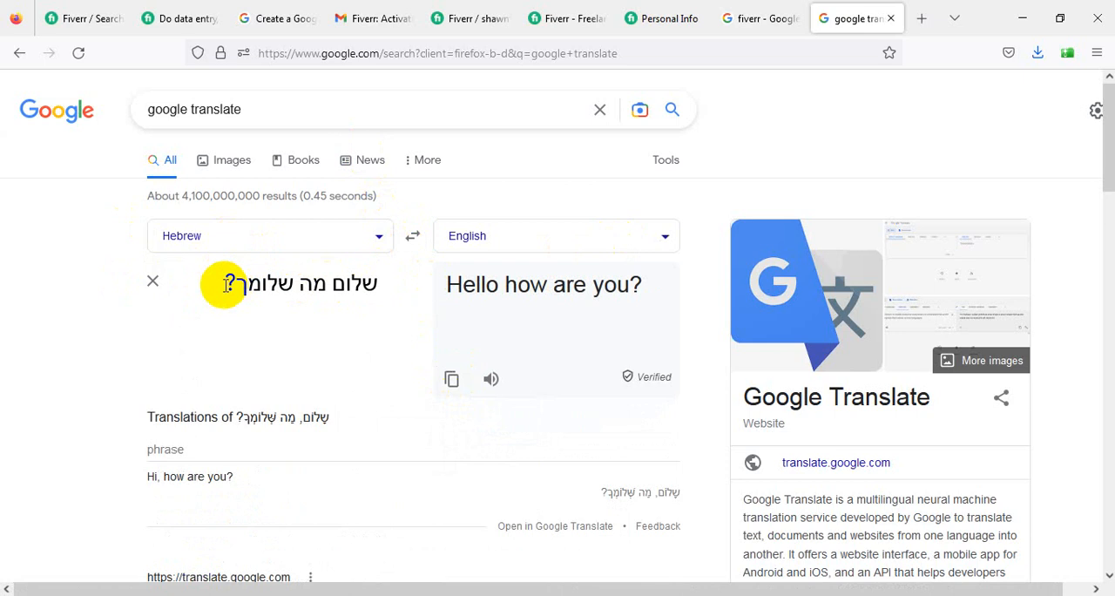
triple_click(262, 284)
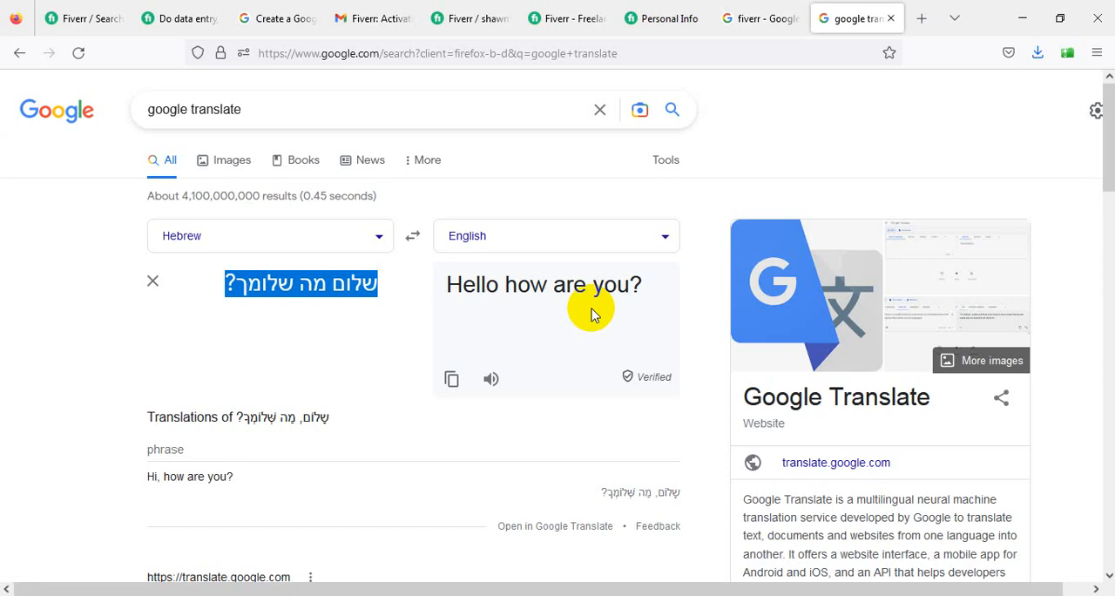
left_click(412, 235)
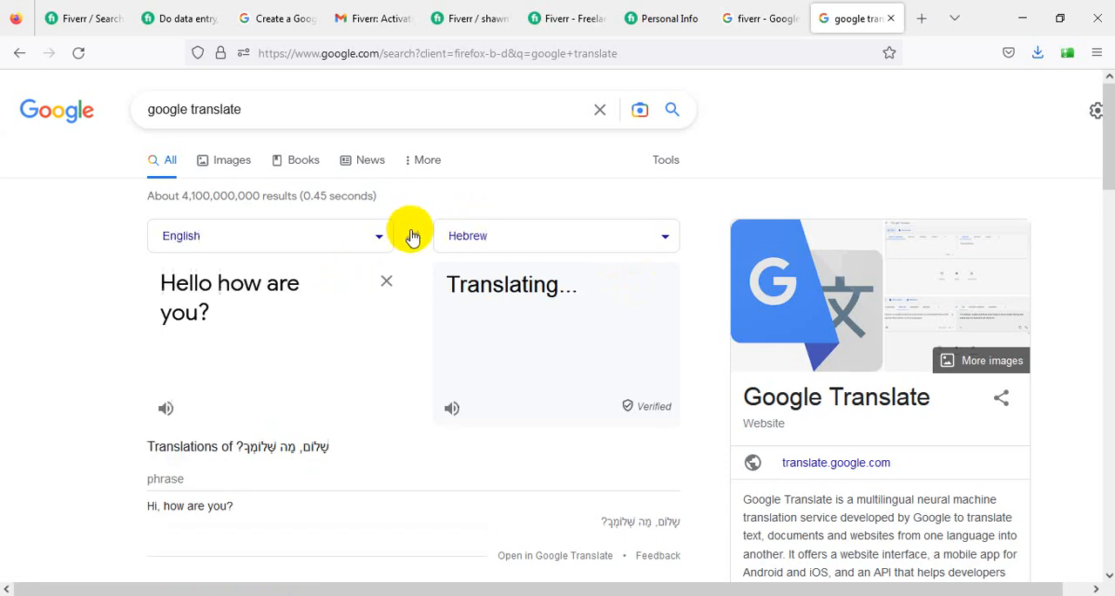
- Replace the English source text with the Bangla sentence "কেমন আছো তুমি"
left_click_drag(163, 284, 230, 317)
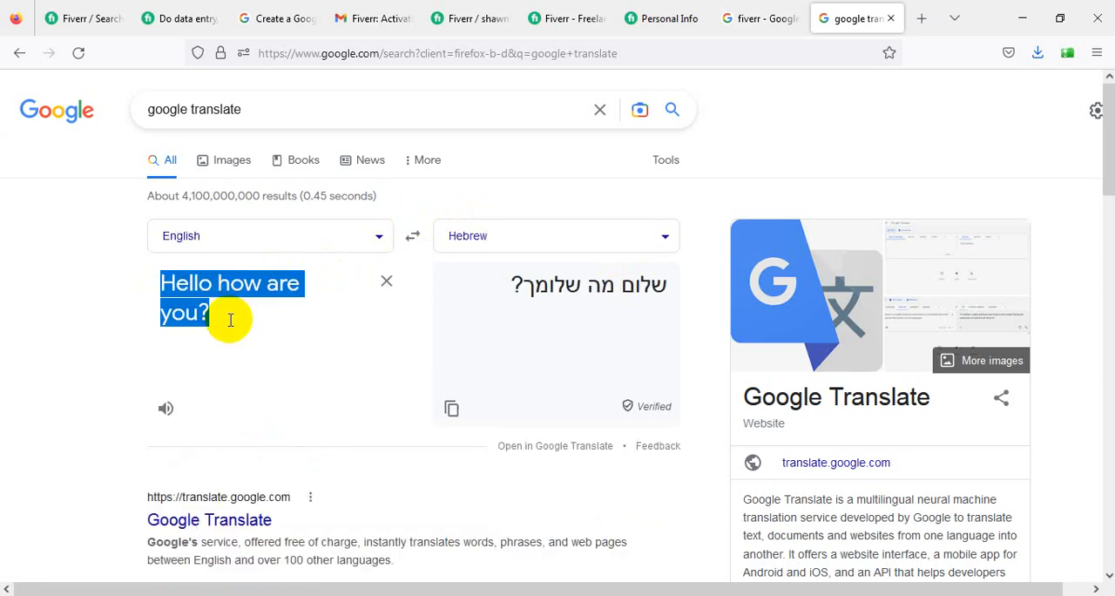
key("BackSpace")
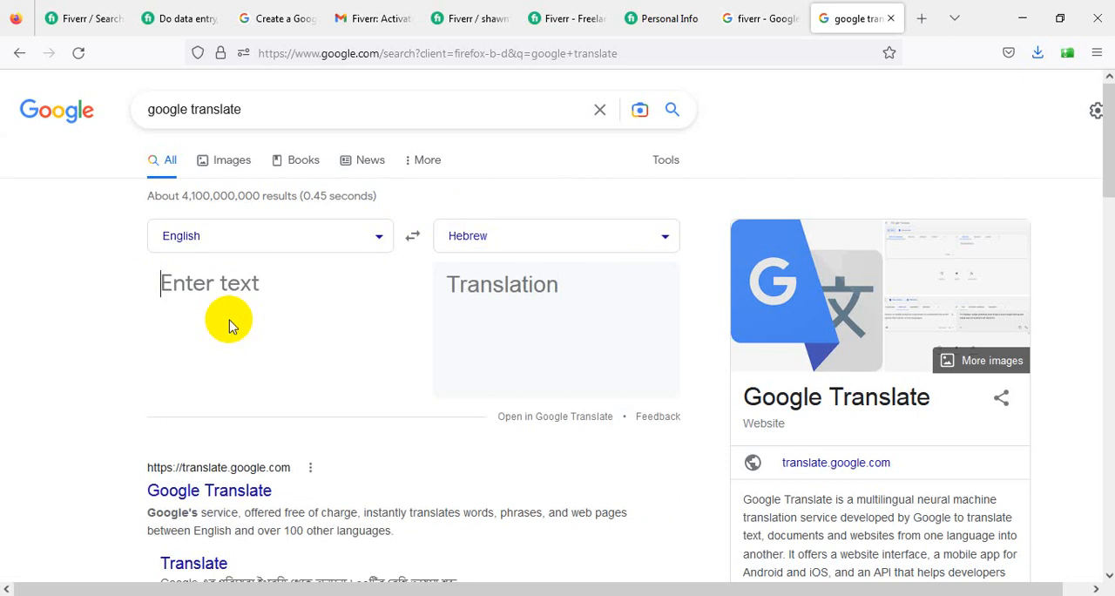
type("cjf")
key("BackSpace")
key("BackSpace")
key("BackSpace")
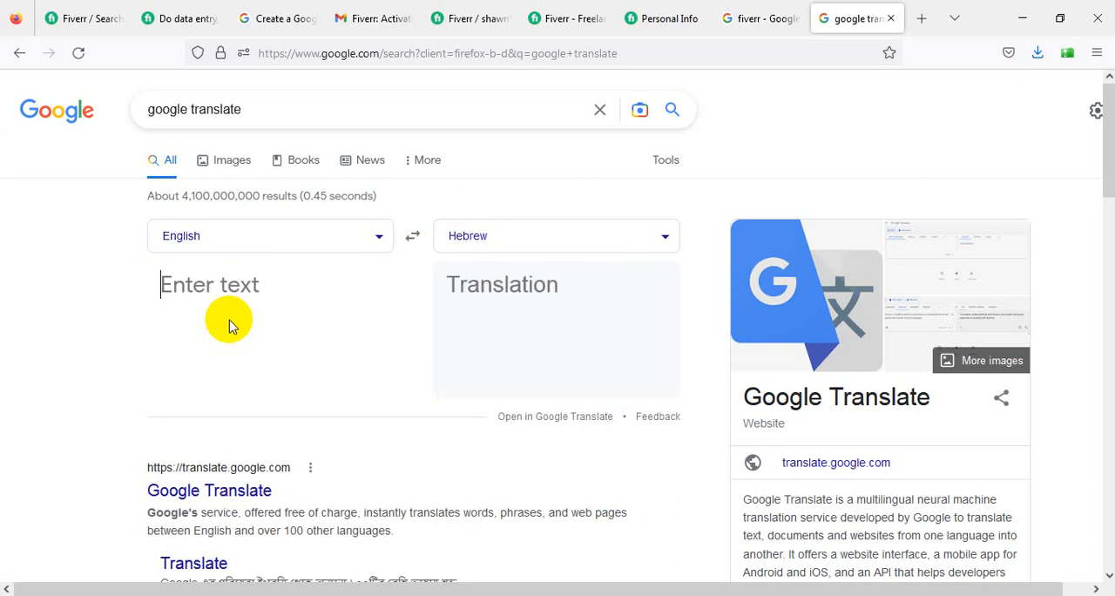
type("কেমন আছো তুমি")
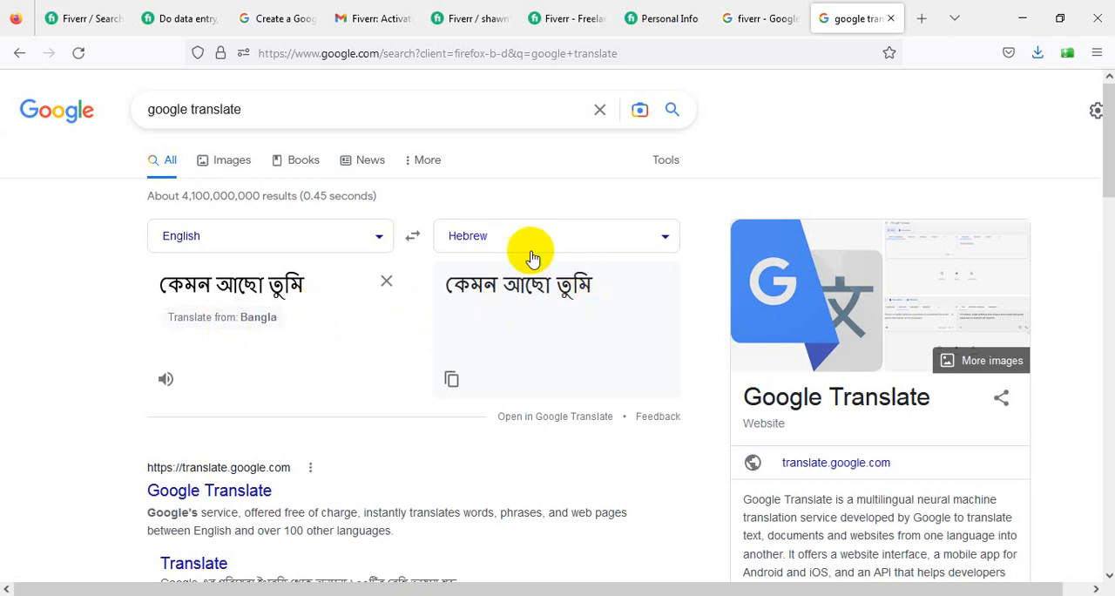
- Set the source language of the translation to Bangla
left_click(318, 246)
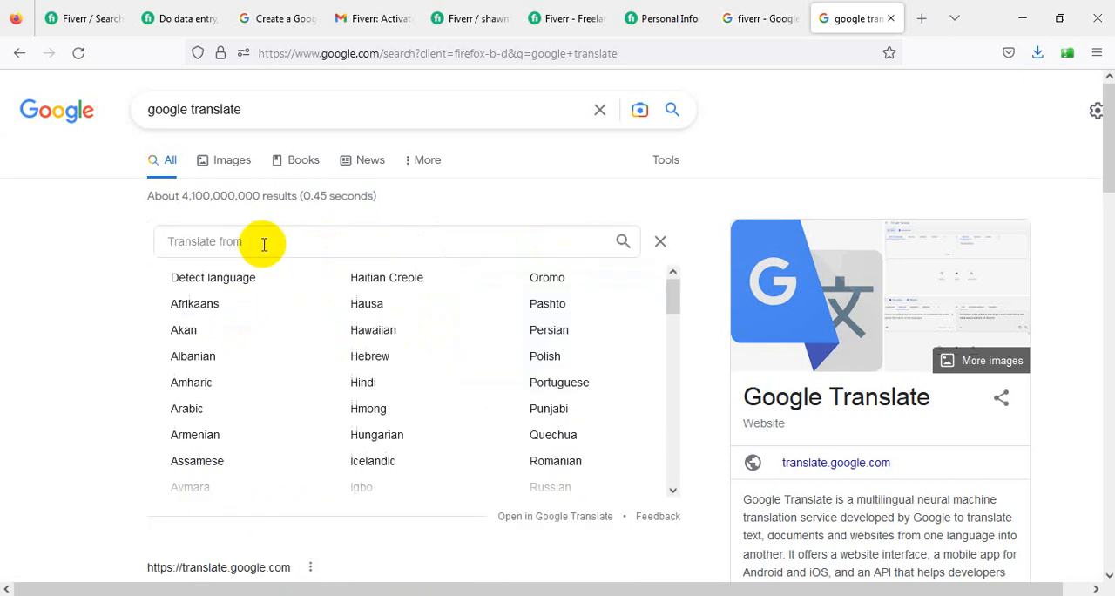
type("ন")
key("BackSpace")
type("b,")
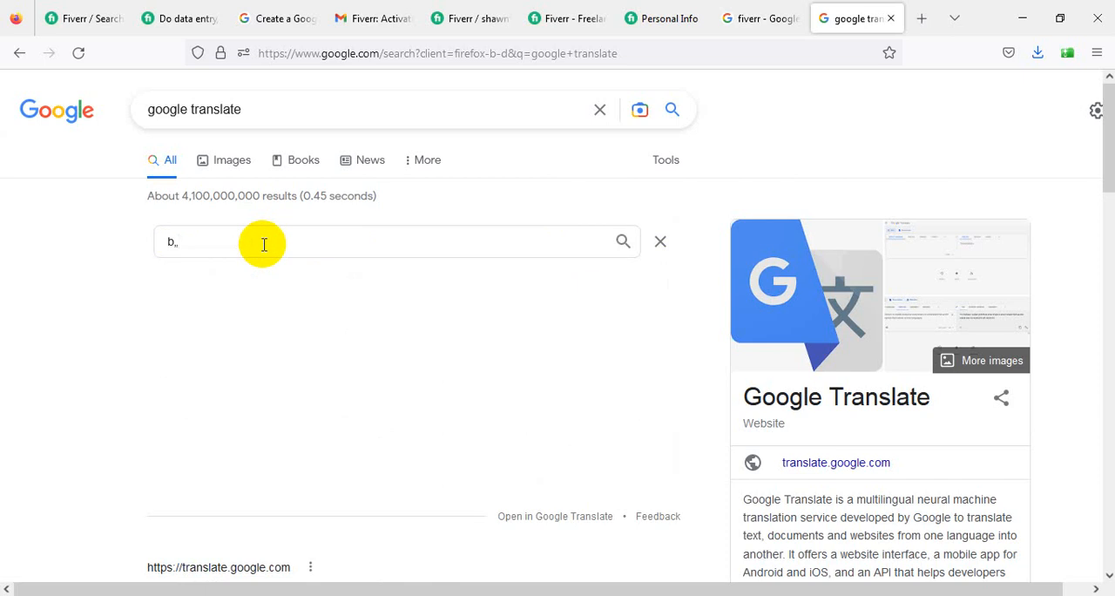
key("BackSpace")
type("a")
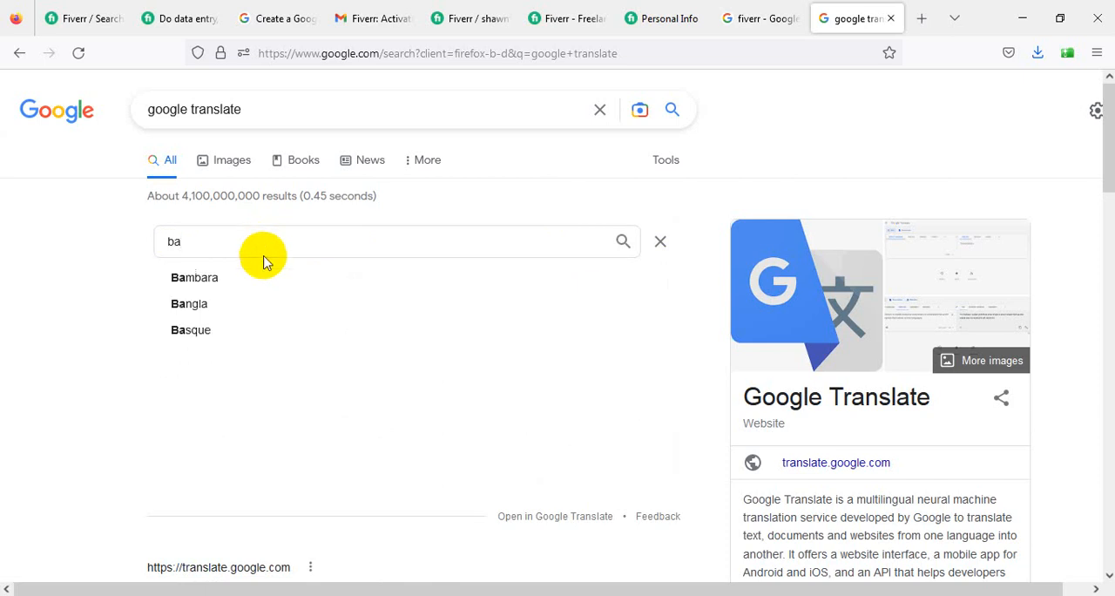
left_click(209, 303)
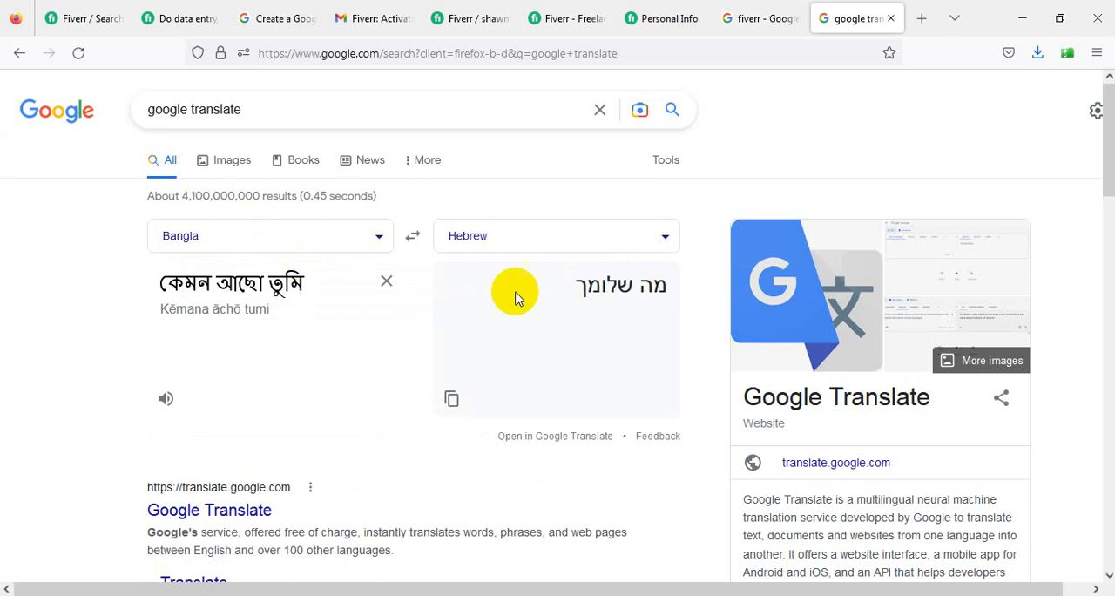
- Copy the Hebrew translation and swap the languages to translate it back into Bangla
left_click(450, 398)
left_click(408, 236)
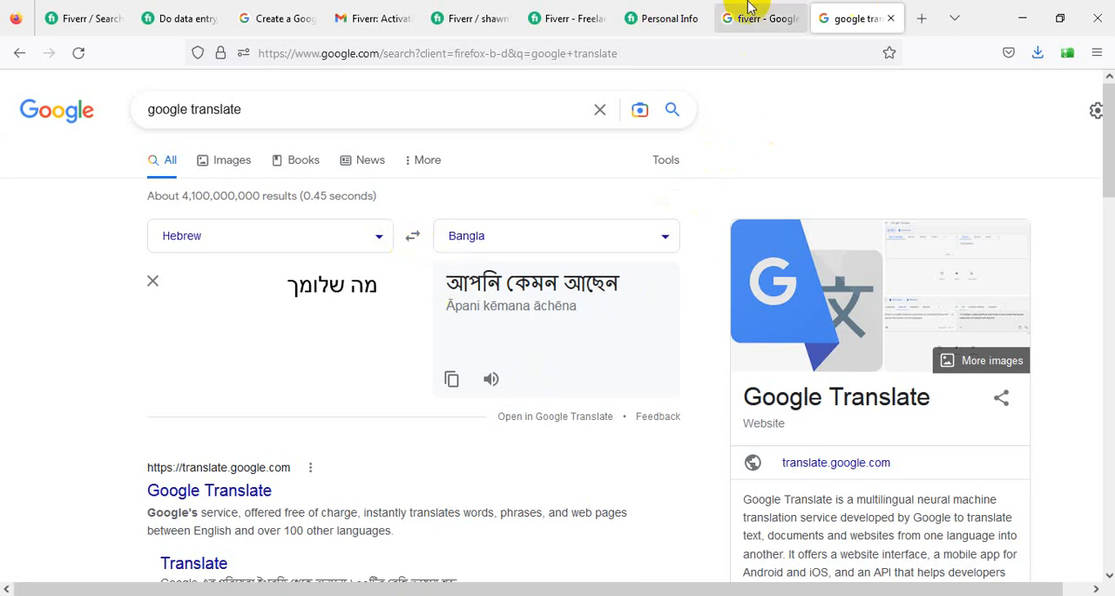
- Return to Fiverr's Personal Info form, add Hebrew at the Conversational level, and continue to the Professional Info page
left_click(669, 11)
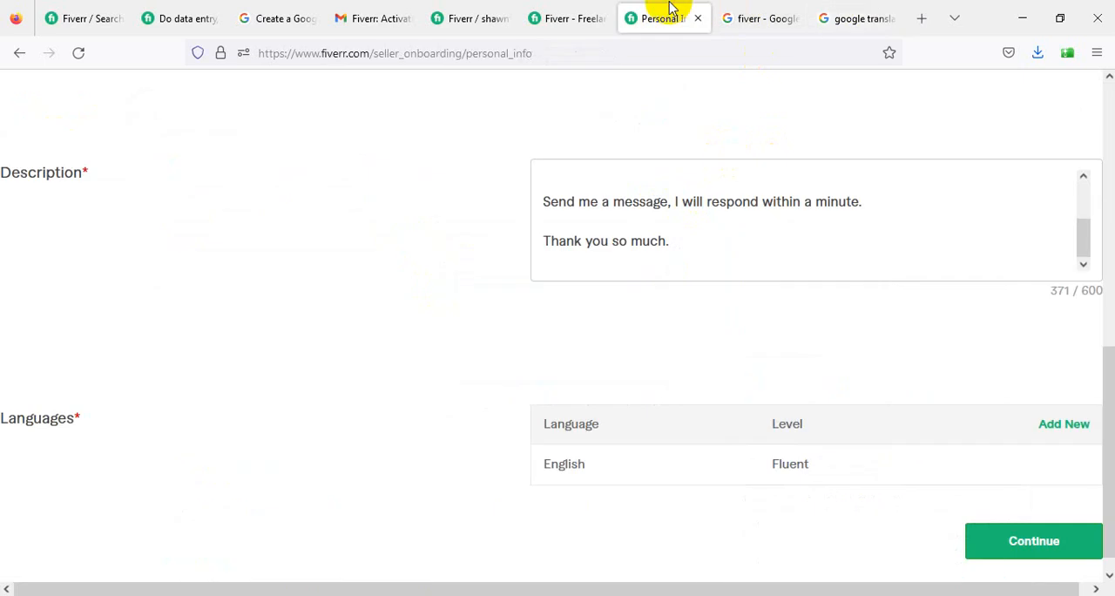
left_click(1058, 424)
left_click(666, 435)
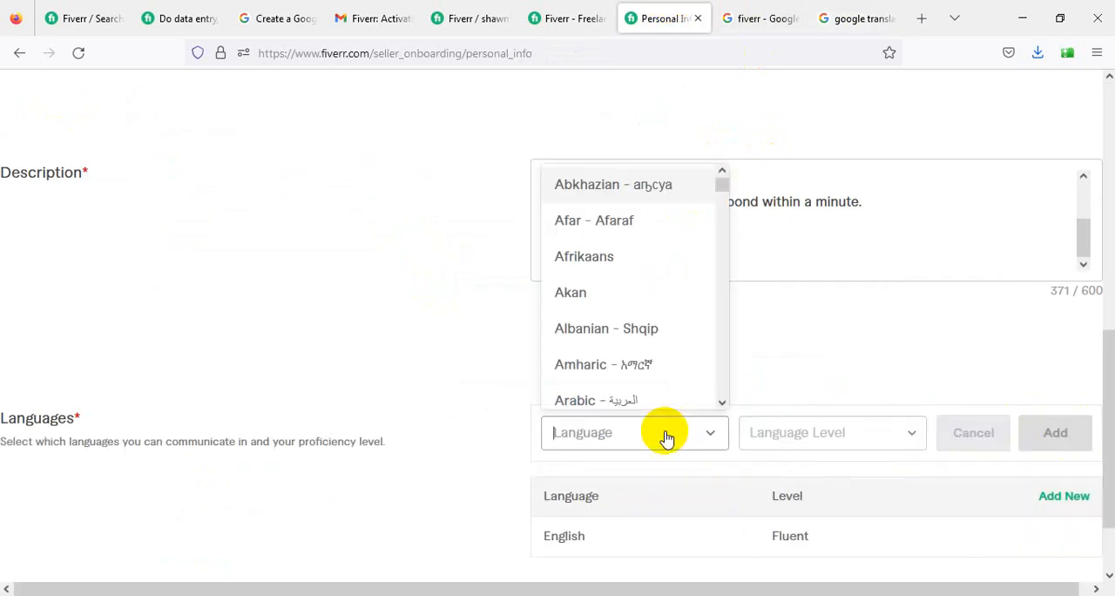
type("hew")
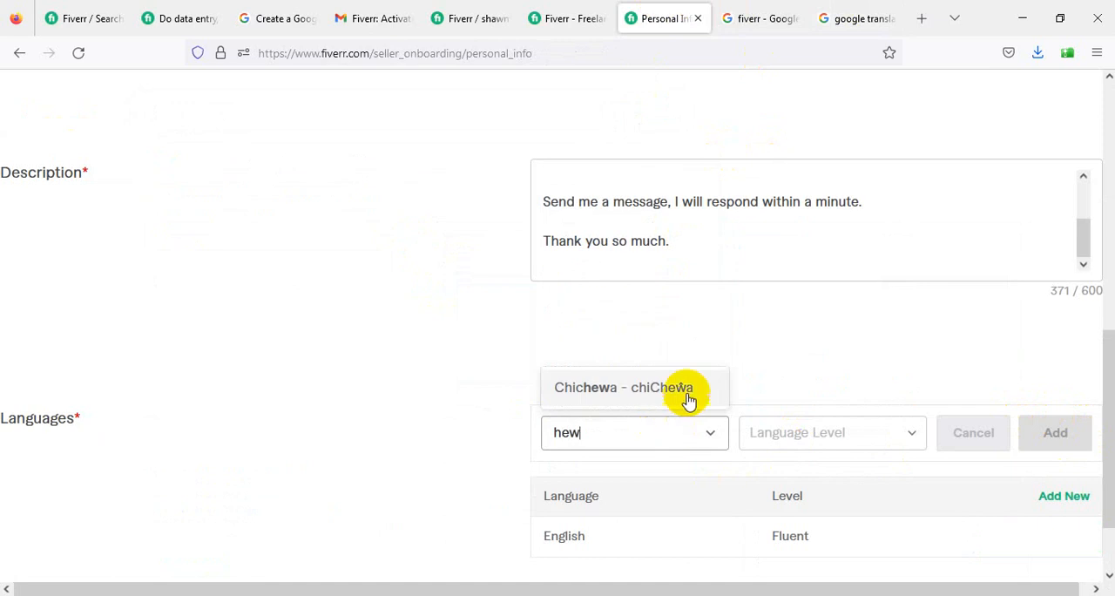
key("BackSpace")
type("b")
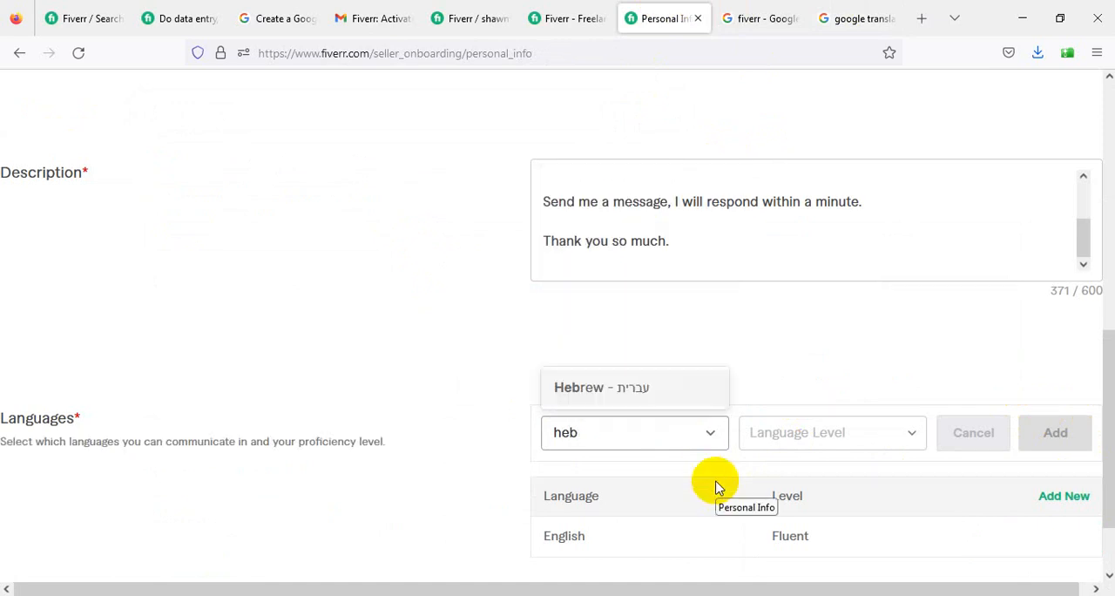
left_click(655, 390)
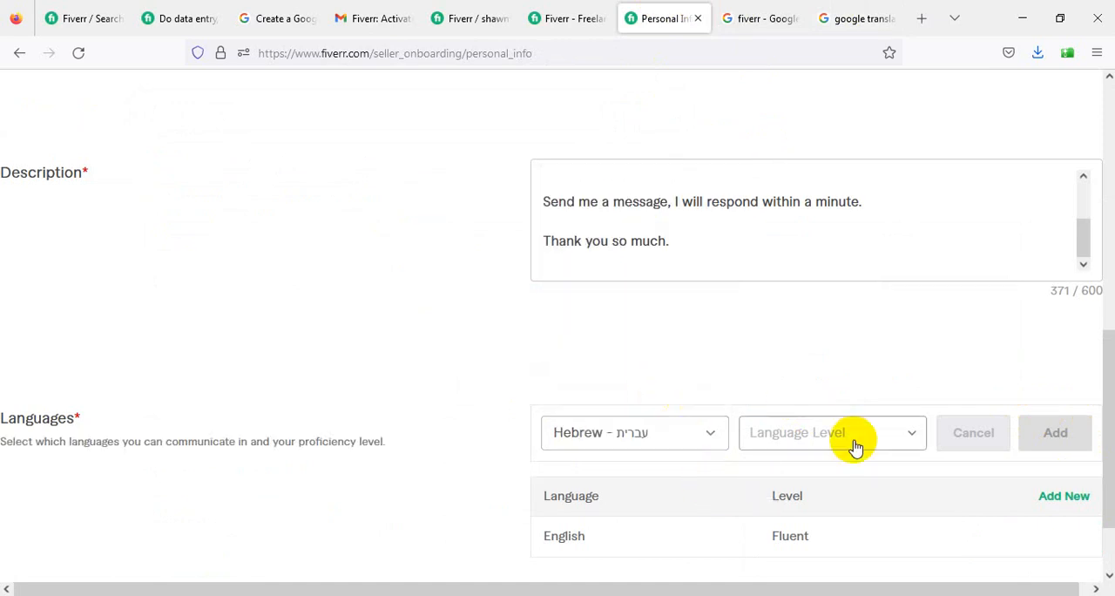
left_click(854, 440)
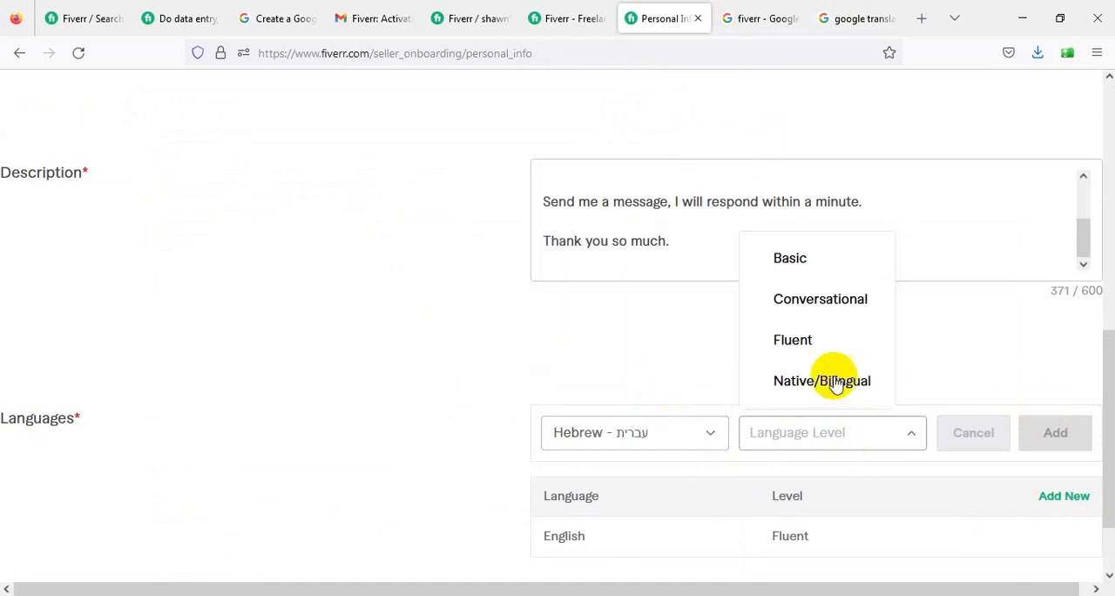
left_click(831, 300)
left_click(1071, 429)
scroll(950, 418, "down", 1)
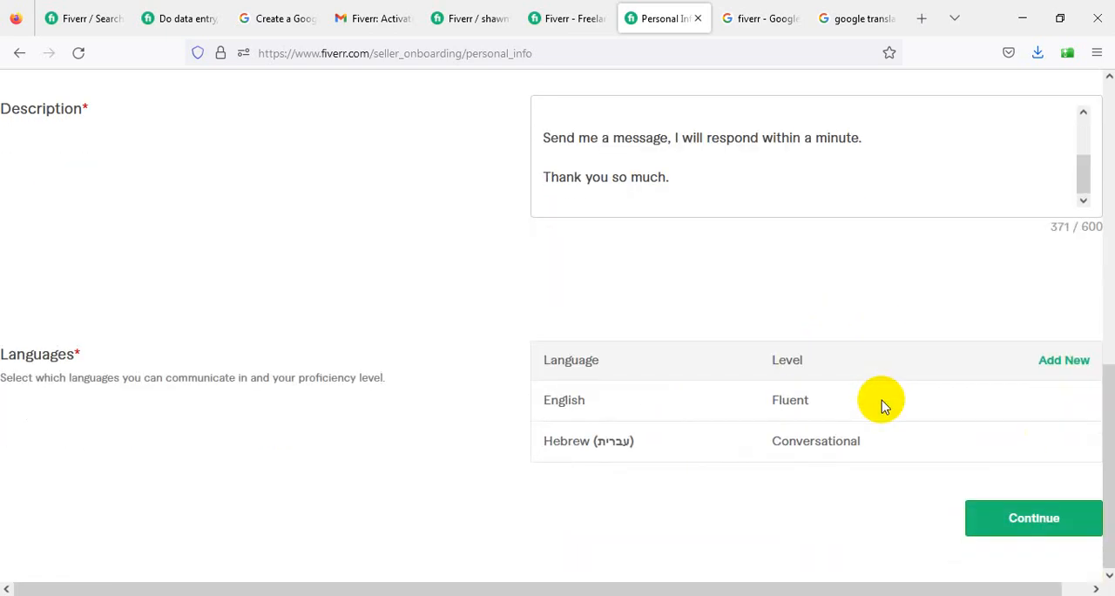
left_click(1033, 528)
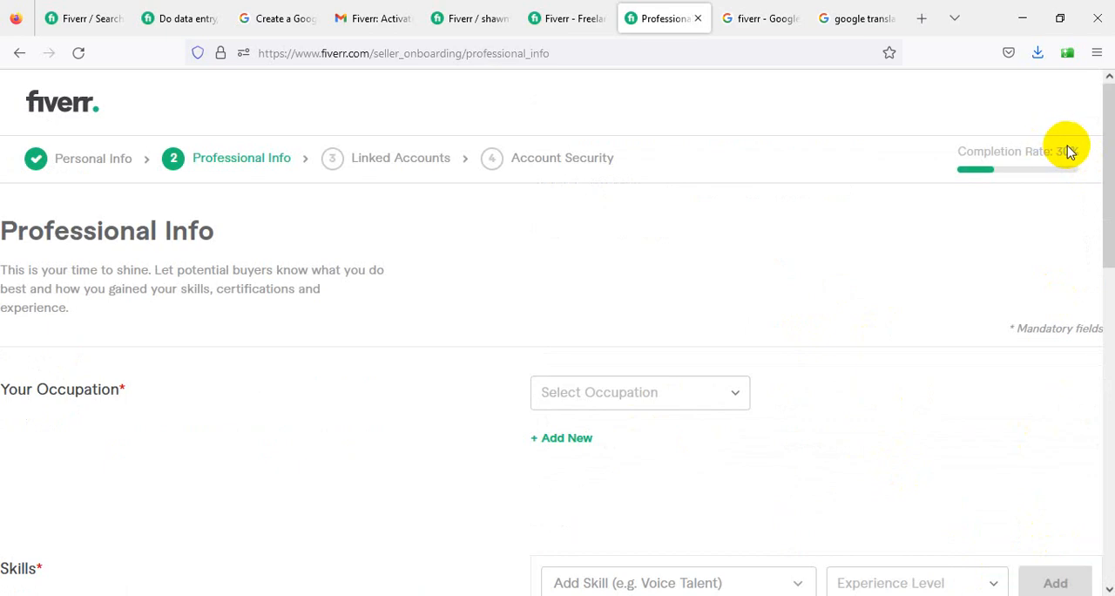
- Set the occupation in Professional Info to Other
scroll(375, 374, "down", 1)
left_click(700, 311)
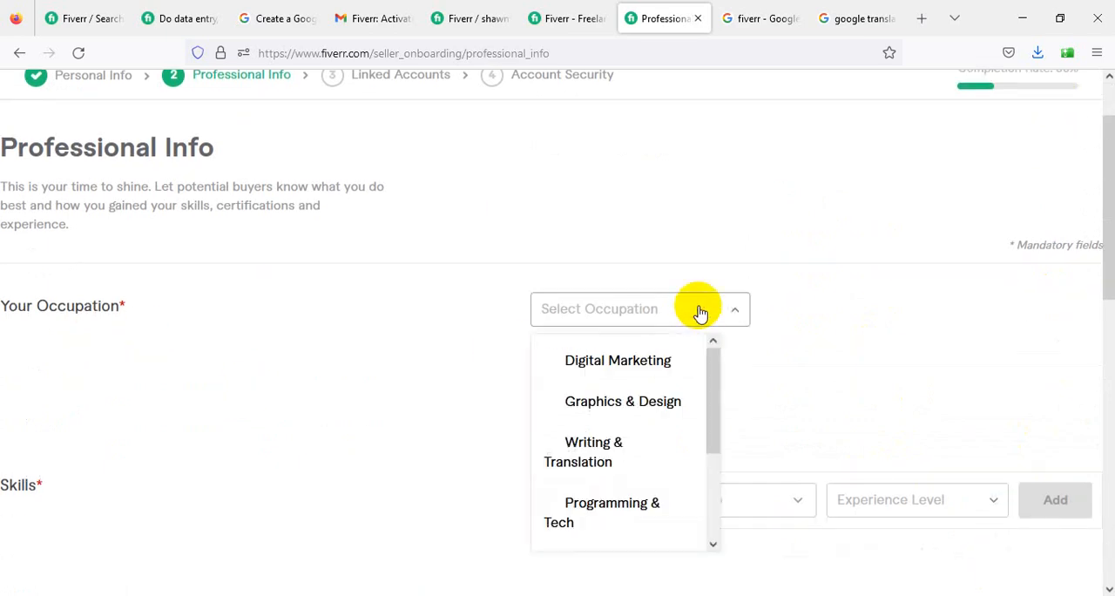
scroll(652, 471, "down", 3)
scroll(643, 479, "up", 3)
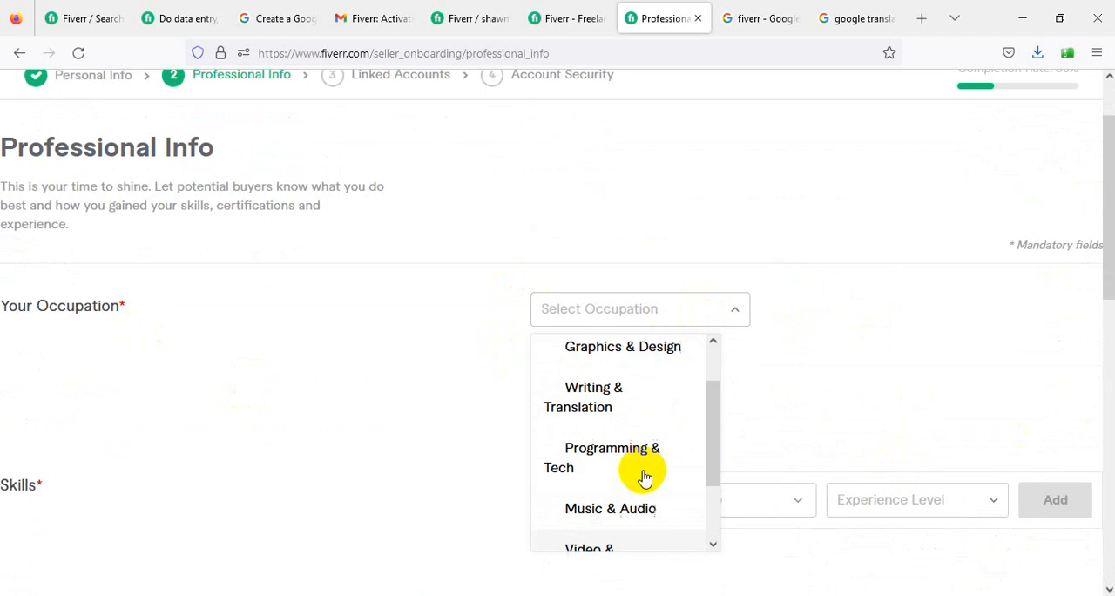
scroll(615, 460, "down", 3)
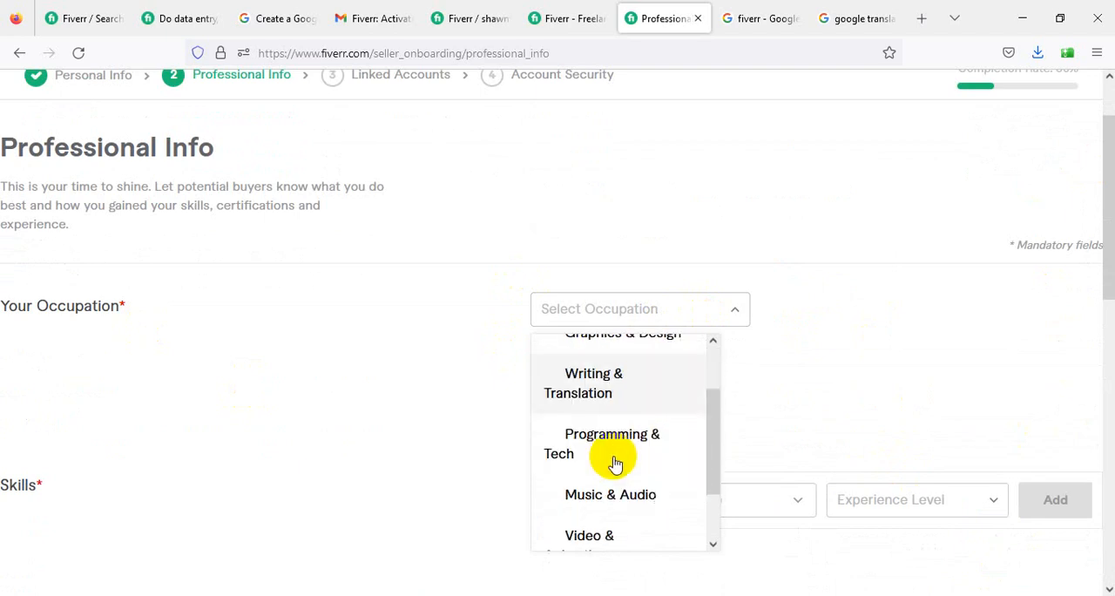
scroll(614, 514, "down", 2)
scroll(610, 326, "up", 3)
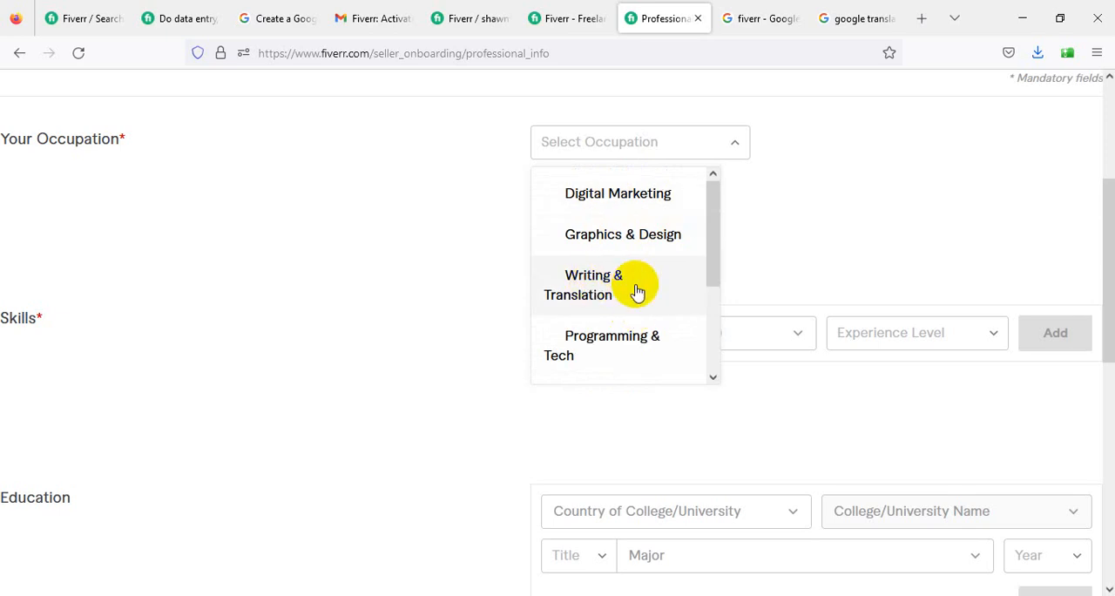
scroll(635, 319, "down", 3)
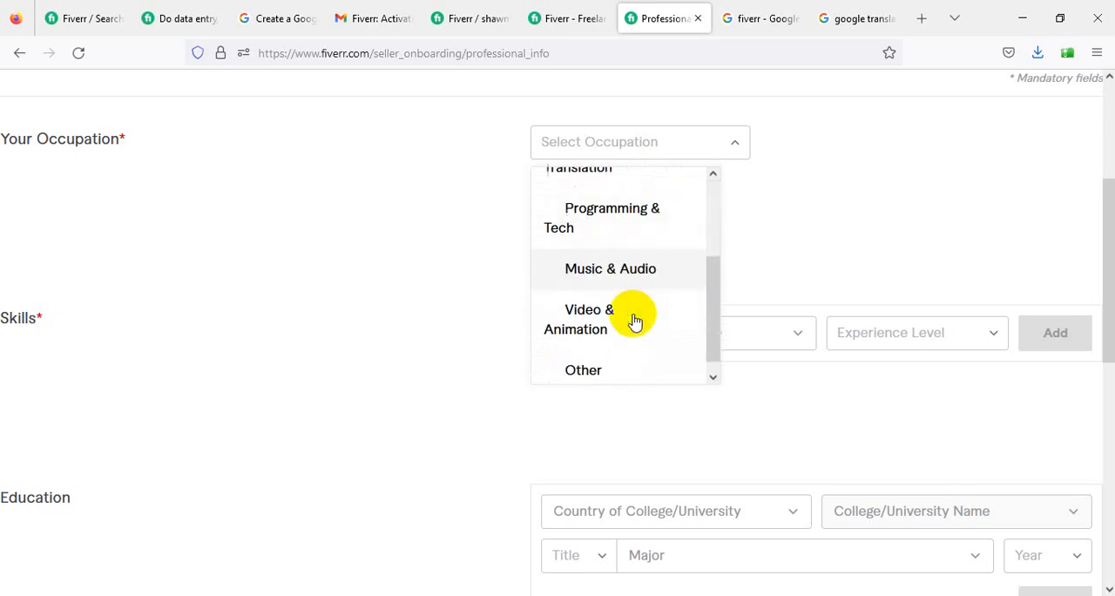
left_click(607, 366)
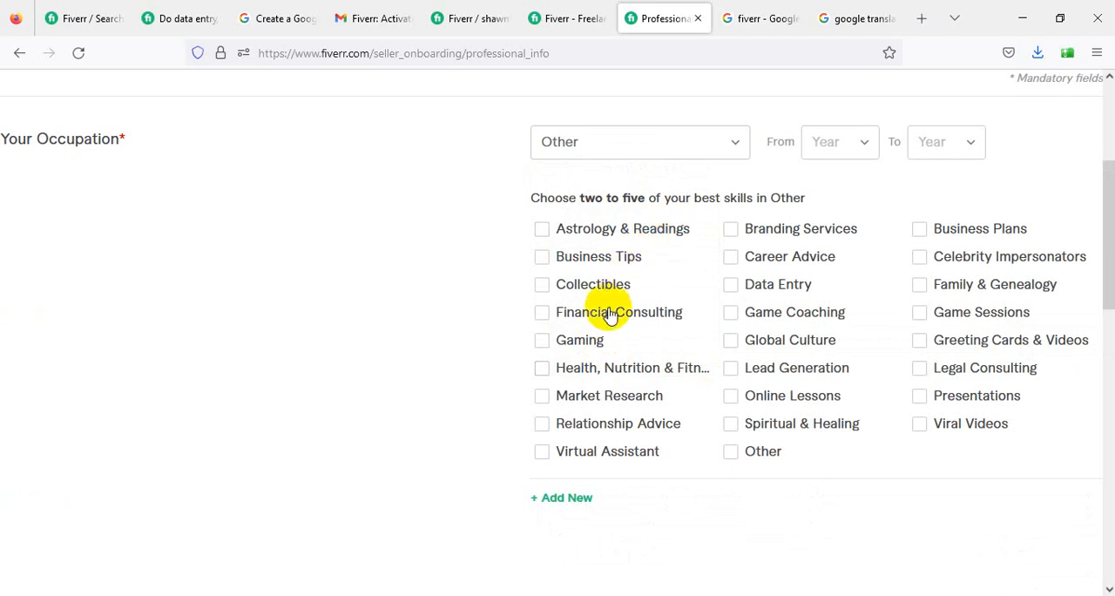
- Tick the Data Entry and Presentations skills, and switch the occupation to Programming & Tech and back to Other
left_click(731, 285)
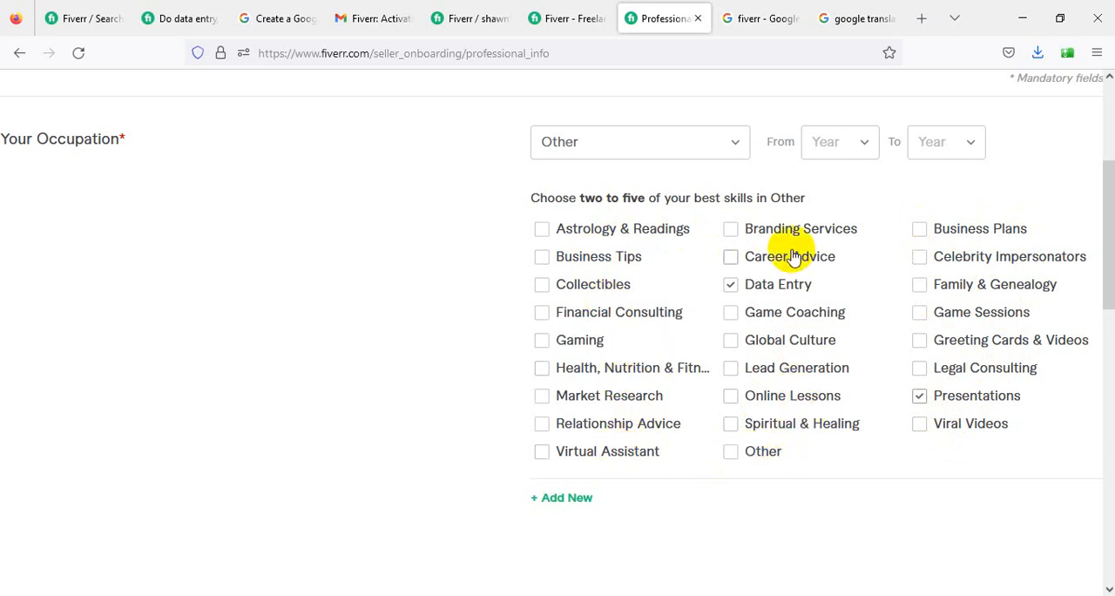
left_click(705, 140)
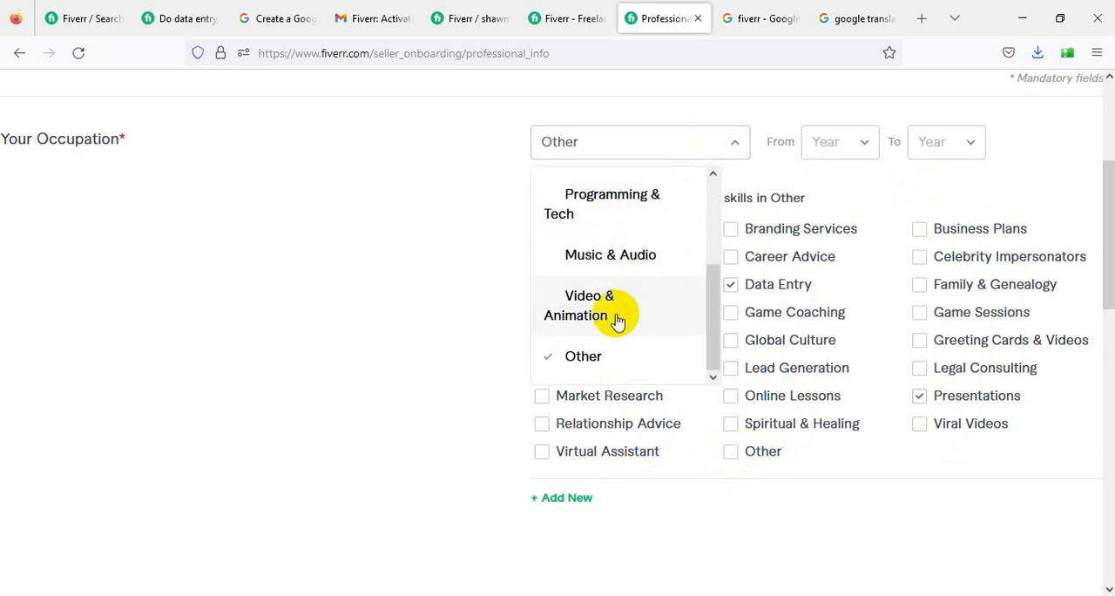
left_click(619, 209)
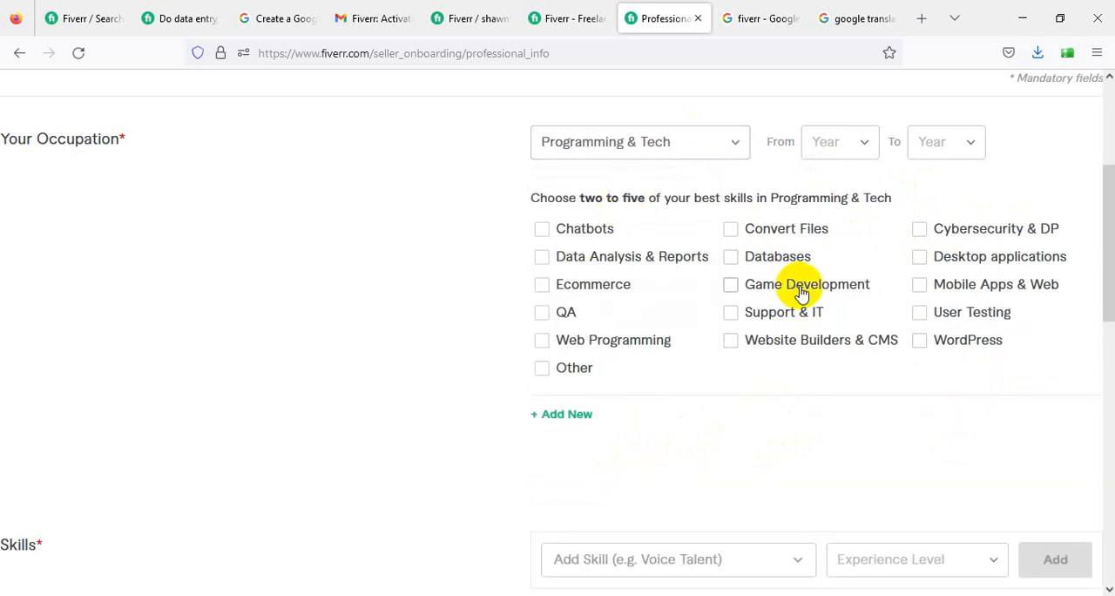
left_click(630, 148)
scroll(603, 278, "down", 2)
left_click(586, 213)
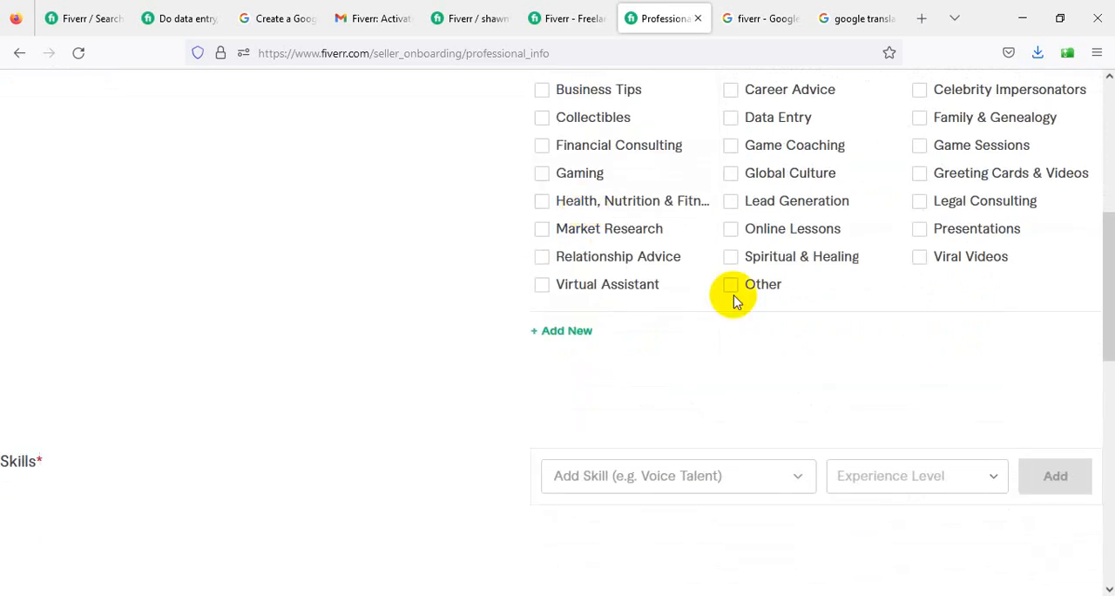
- Choose Data Entry and Presentations as the best skills for the Other occupation
scroll(749, 314, "up", 2)
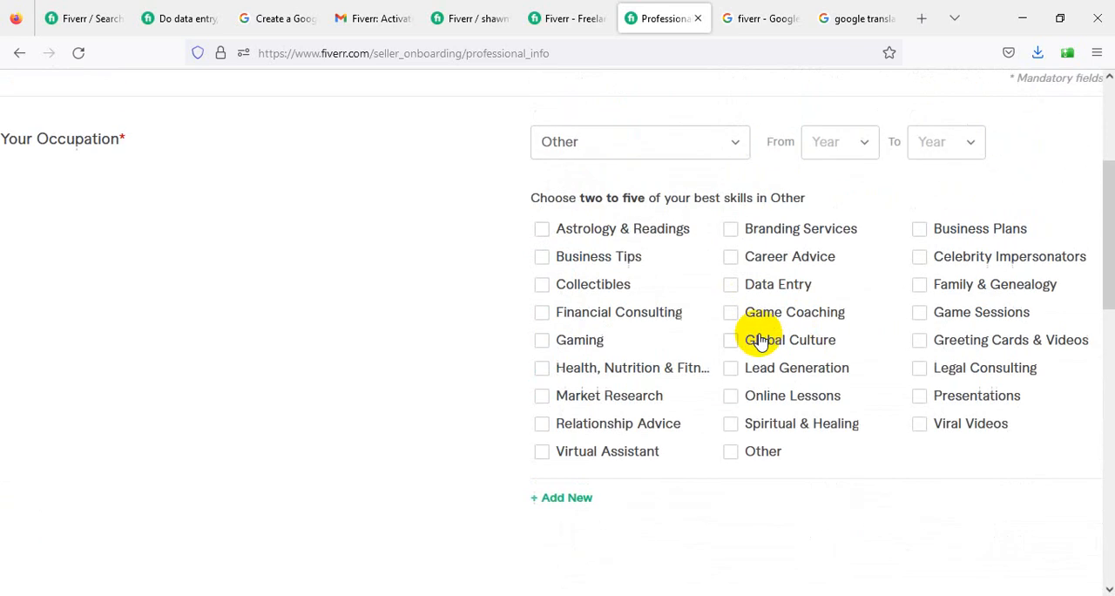
left_click(730, 284)
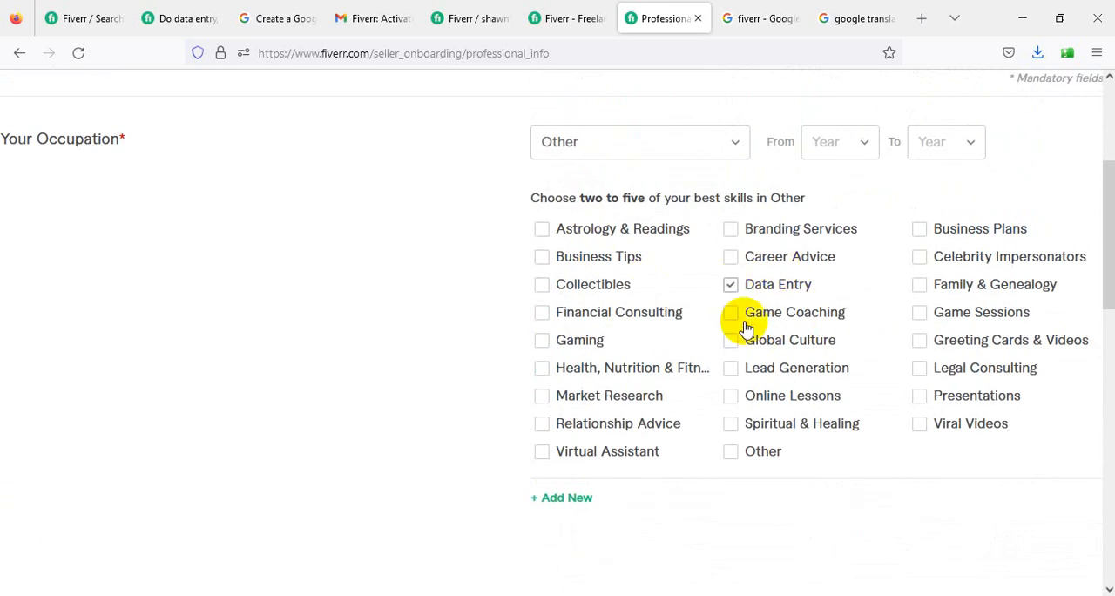
left_click(921, 398)
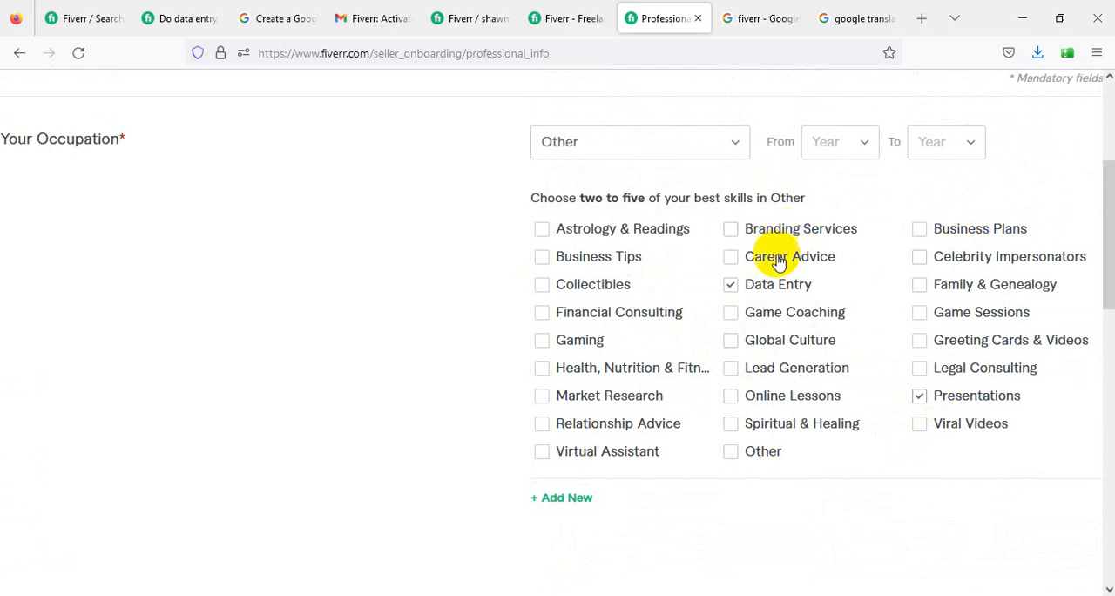
- Add a second occupation, Writing & Translation, with the skills Articles & Blog Posts, Research & Summaries, Website Content, Creative Writing and Translation
left_click(555, 500)
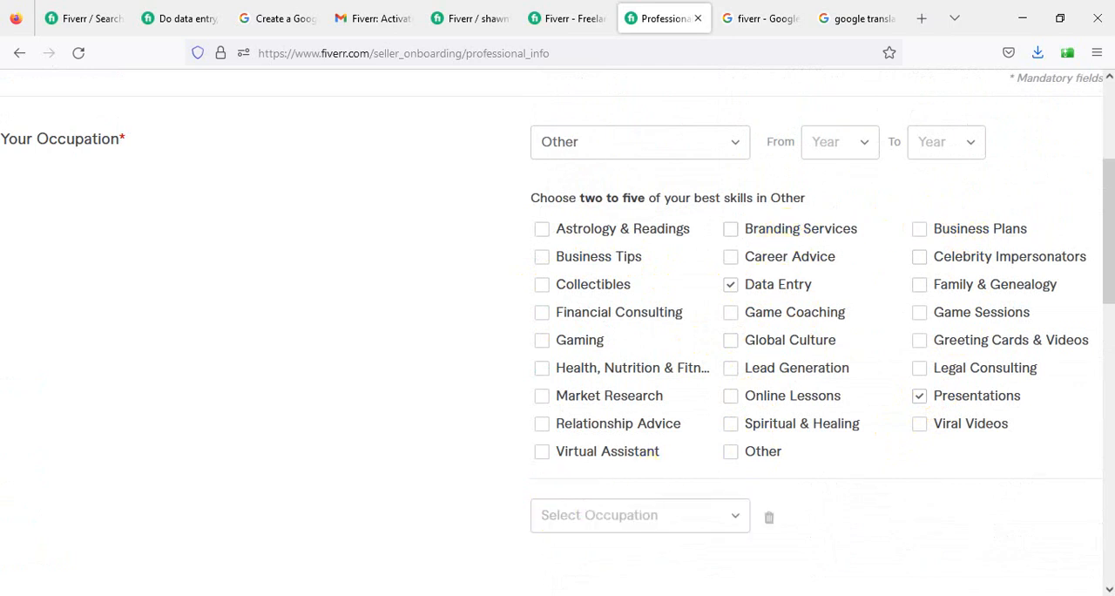
left_click(686, 515)
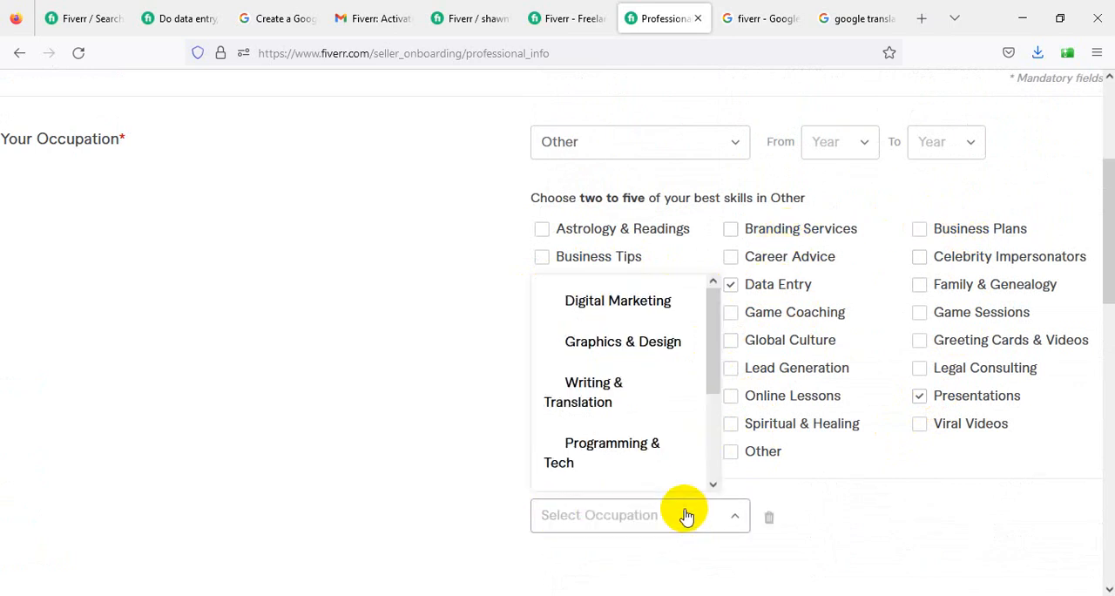
scroll(660, 398, "up", 3)
scroll(659, 398, "down", 3)
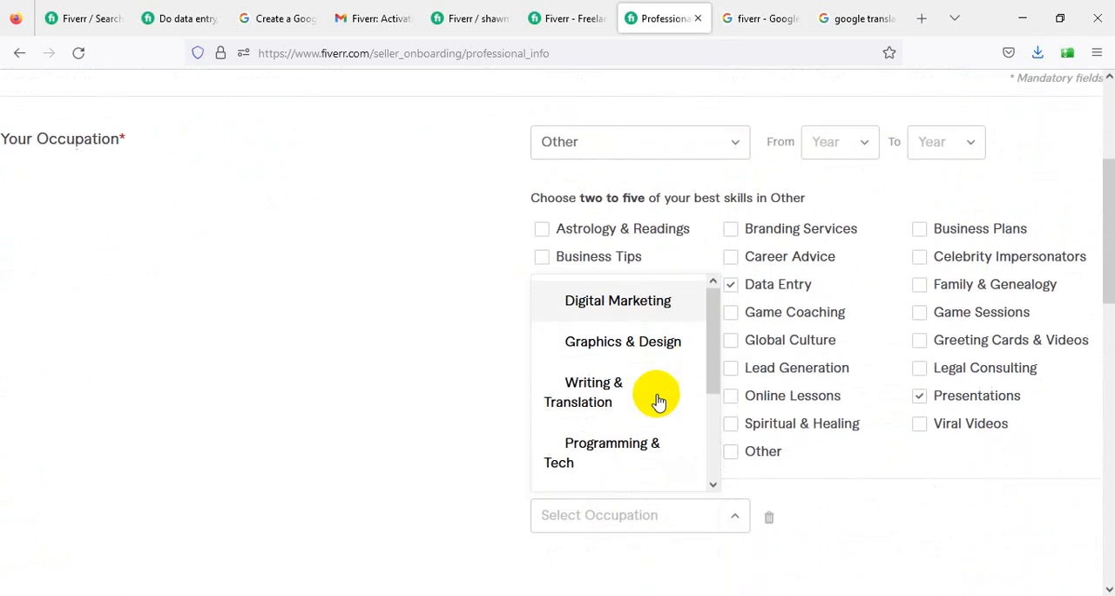
left_click(604, 393)
scroll(748, 404, "down", 4)
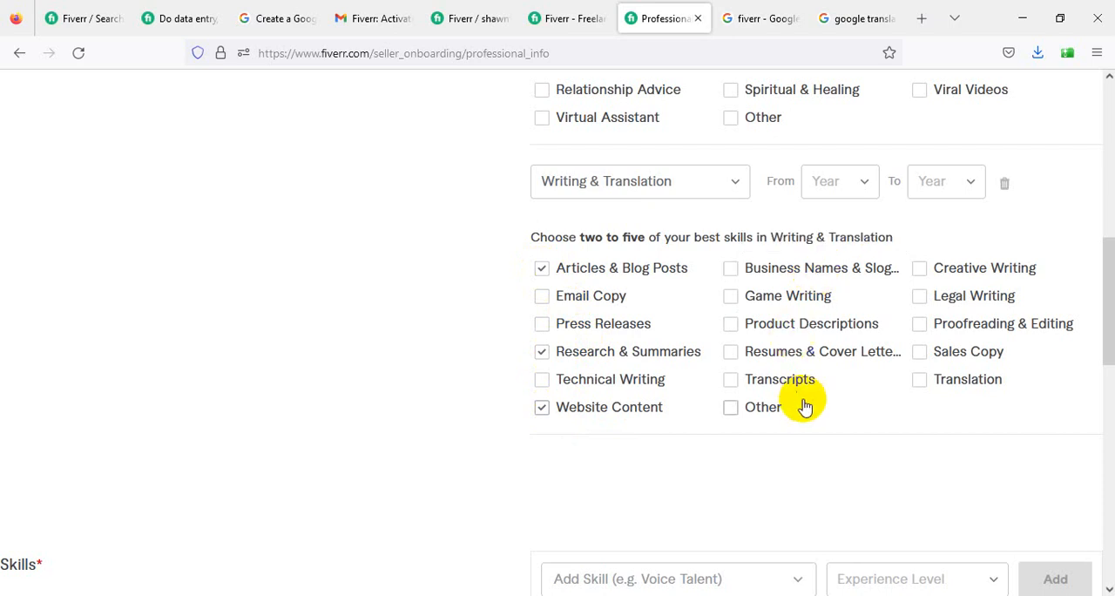
scroll(772, 323, "up", 1)
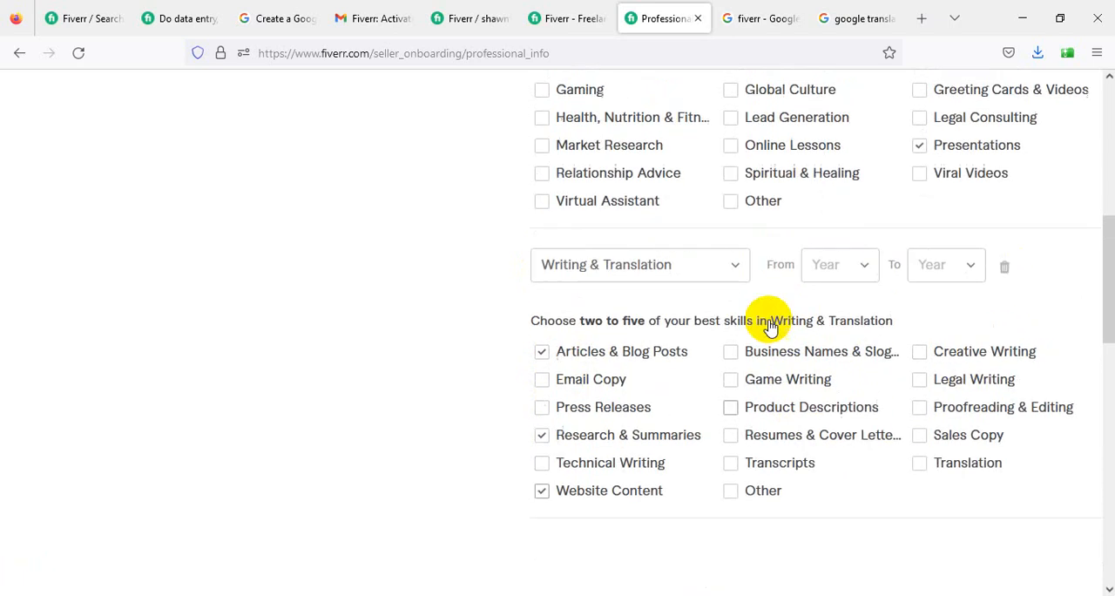
scroll(784, 331, "down", 1)
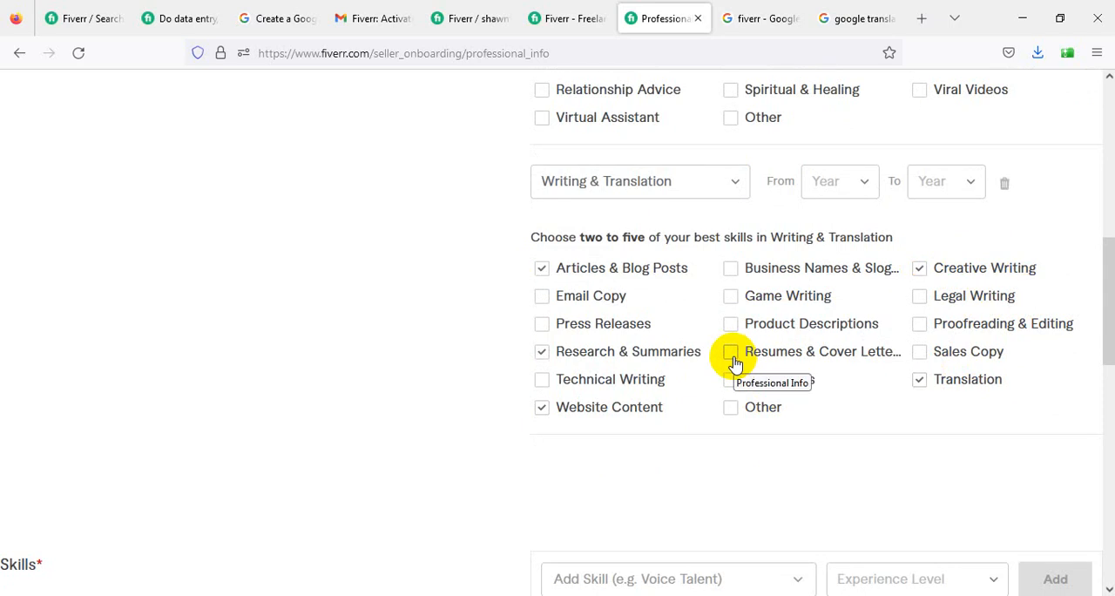
scroll(613, 368, "up", 3)
scroll(610, 369, "up", 3)
scroll(608, 370, "down", 4)
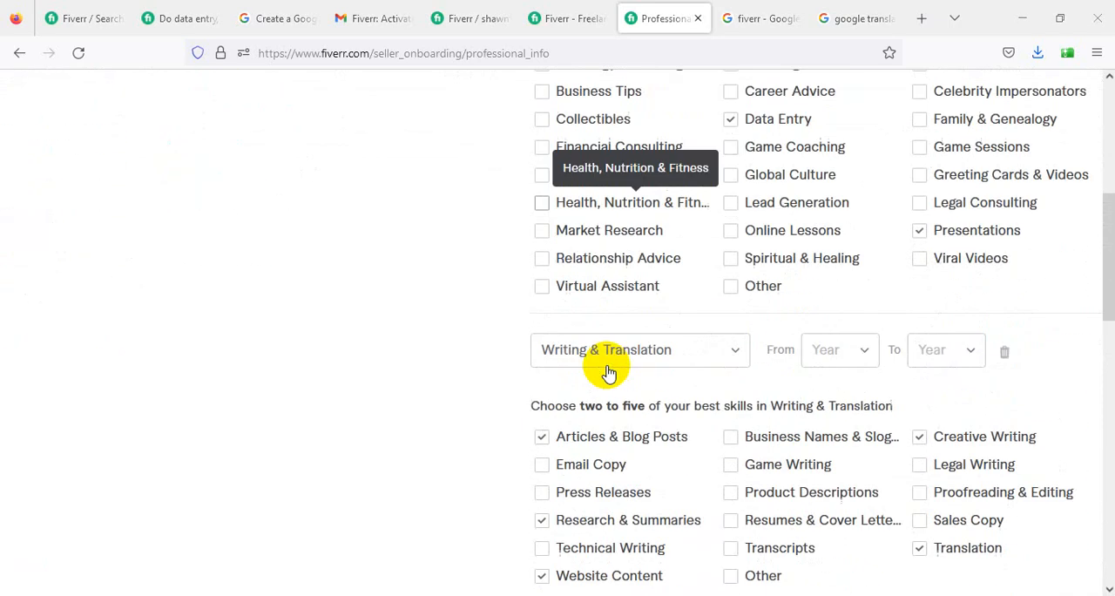
scroll(608, 372, "down", 5)
scroll(608, 372, "up", 3)
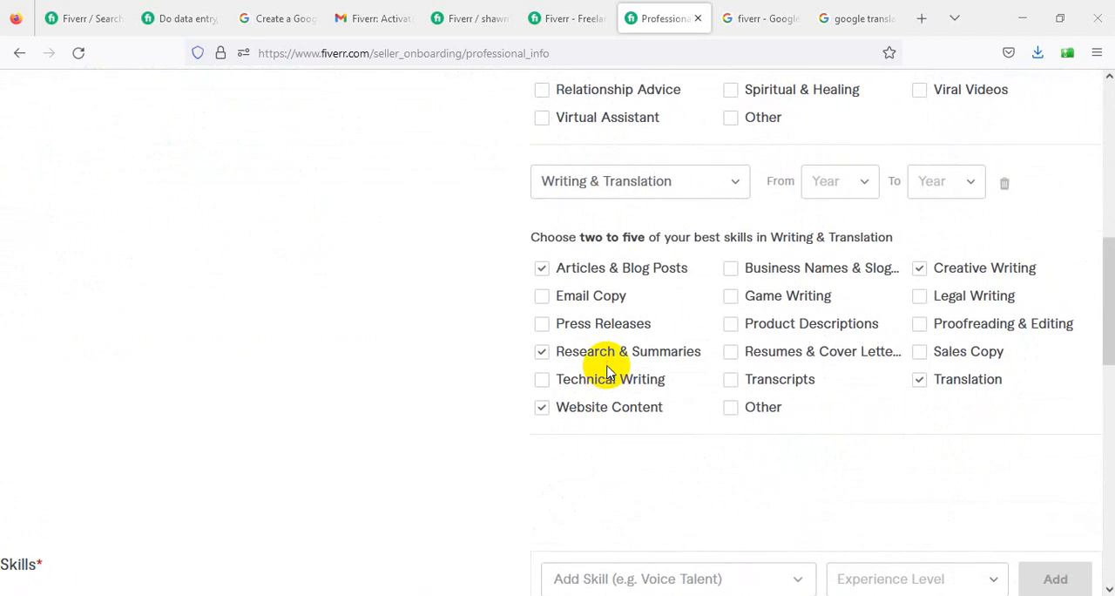
scroll(609, 373, "down", 3)
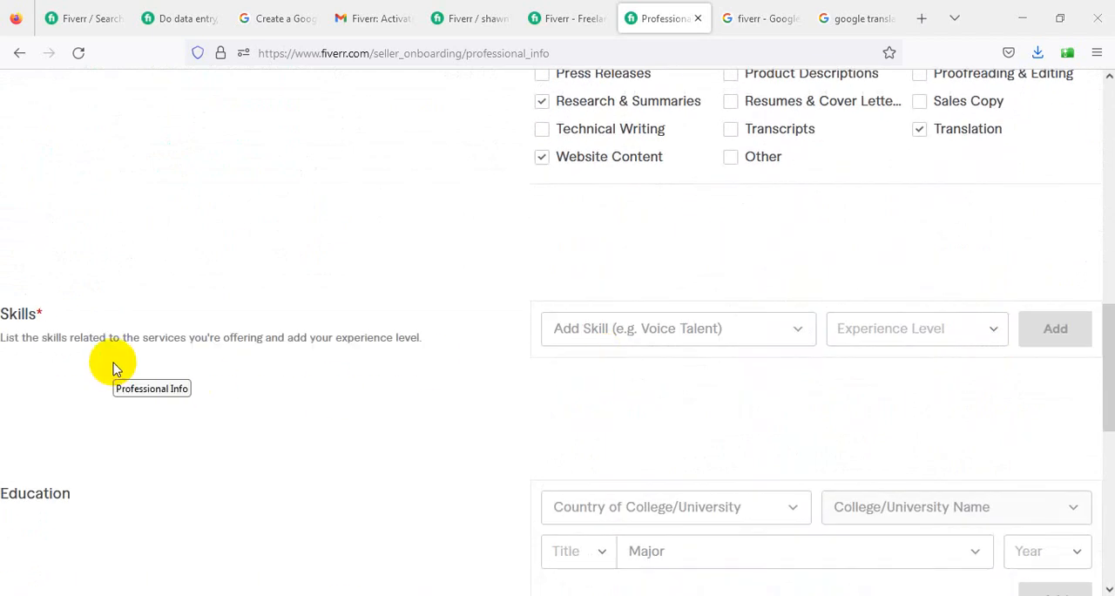
- Set the period of the Other occupation from 2019 to 2022
scroll(884, 249, "up", 2)
scroll(705, 226, "down", 1)
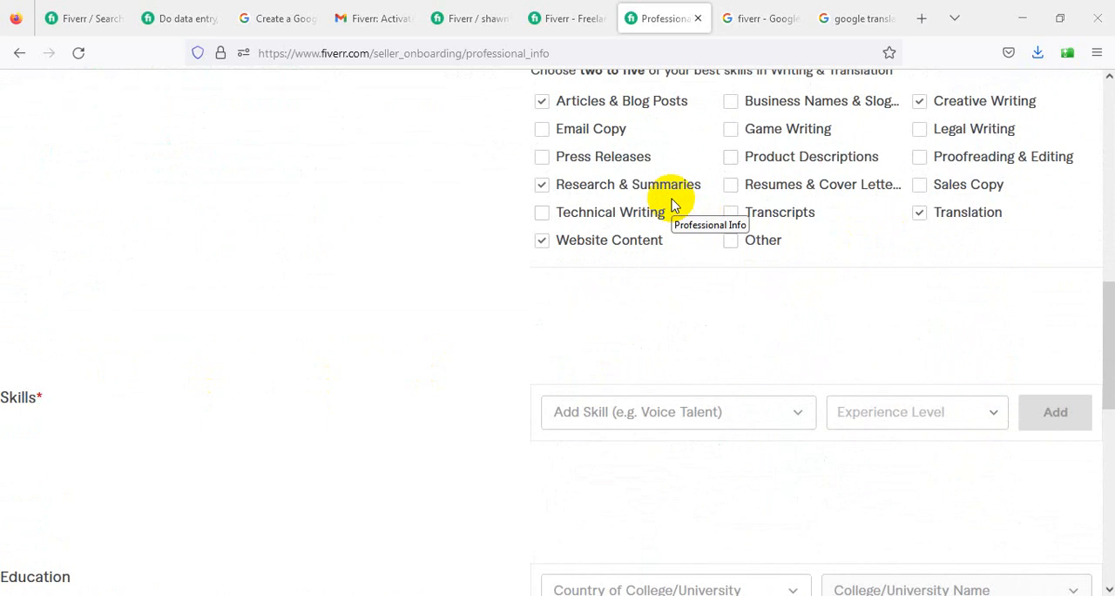
scroll(671, 205, "down", 3)
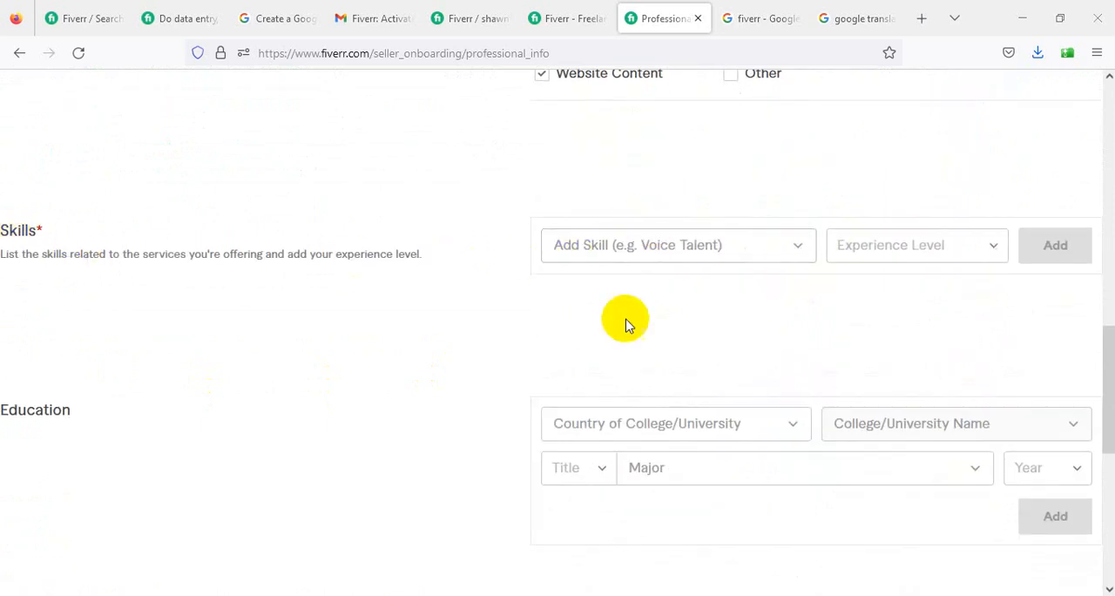
scroll(624, 319, "up", 10)
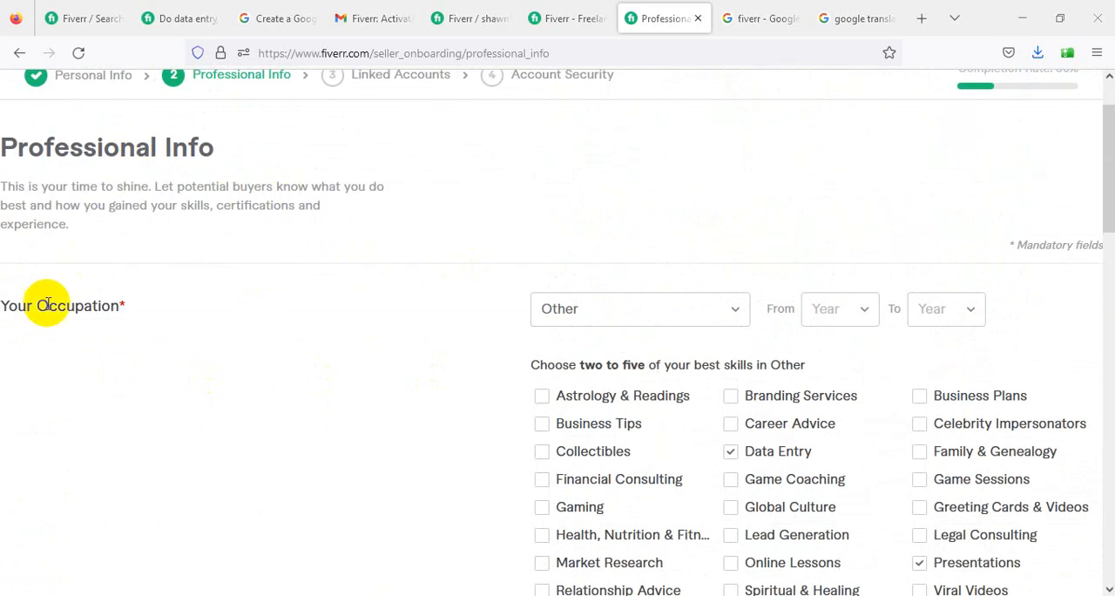
scroll(692, 366, "down", 2)
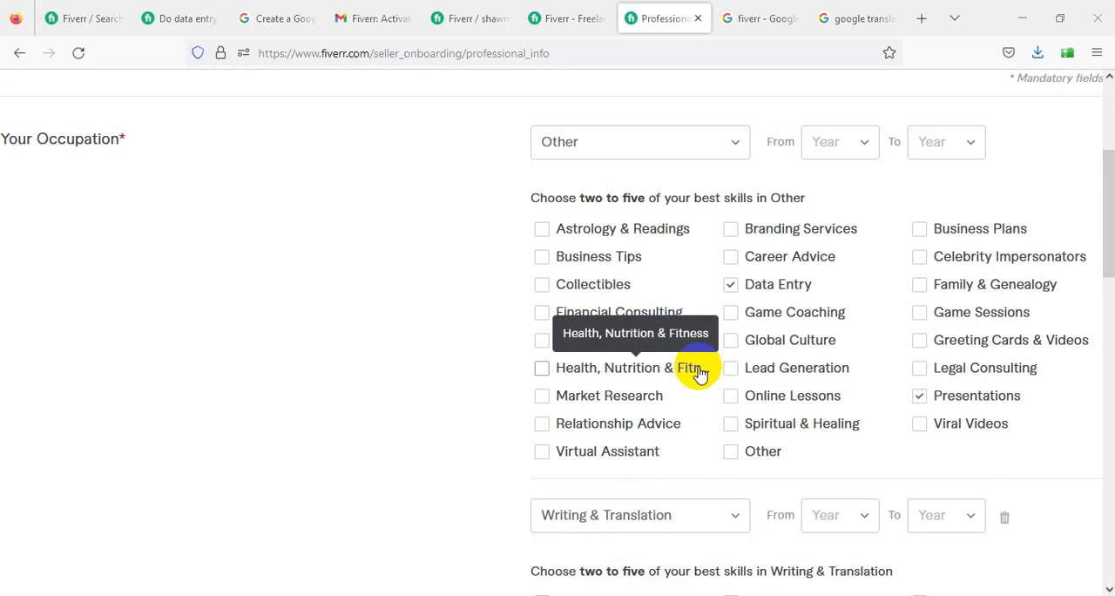
scroll(701, 373, "up", 1)
scroll(701, 373, "up", 1)
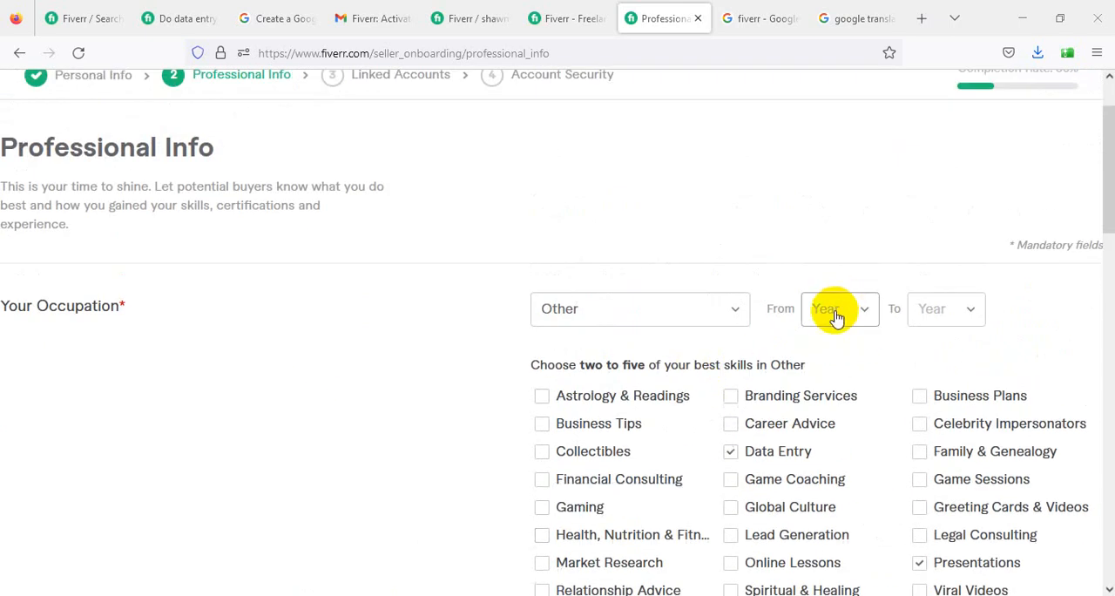
left_click(834, 320)
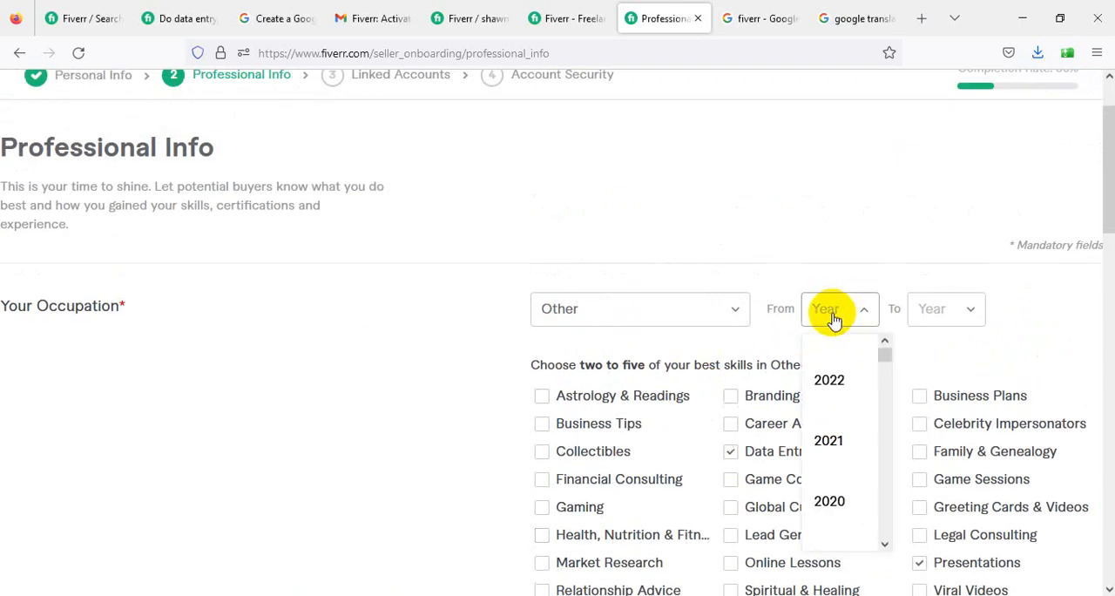
scroll(863, 490, "up", 1)
scroll(863, 491, "down", 2)
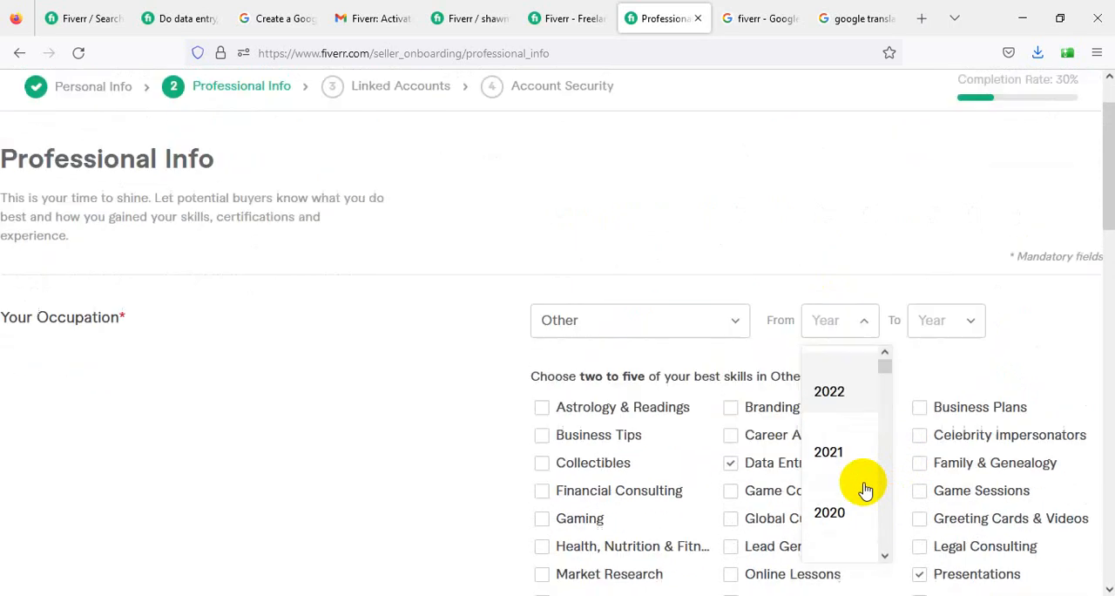
scroll(858, 451, "down", 2)
left_click(836, 325)
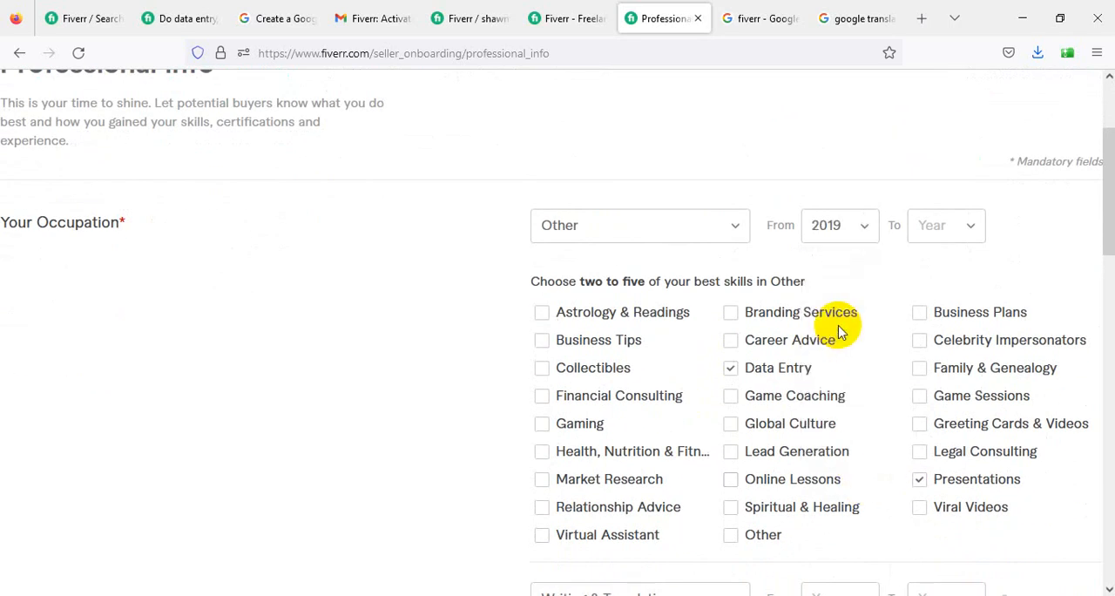
left_click(949, 237)
left_click(958, 279)
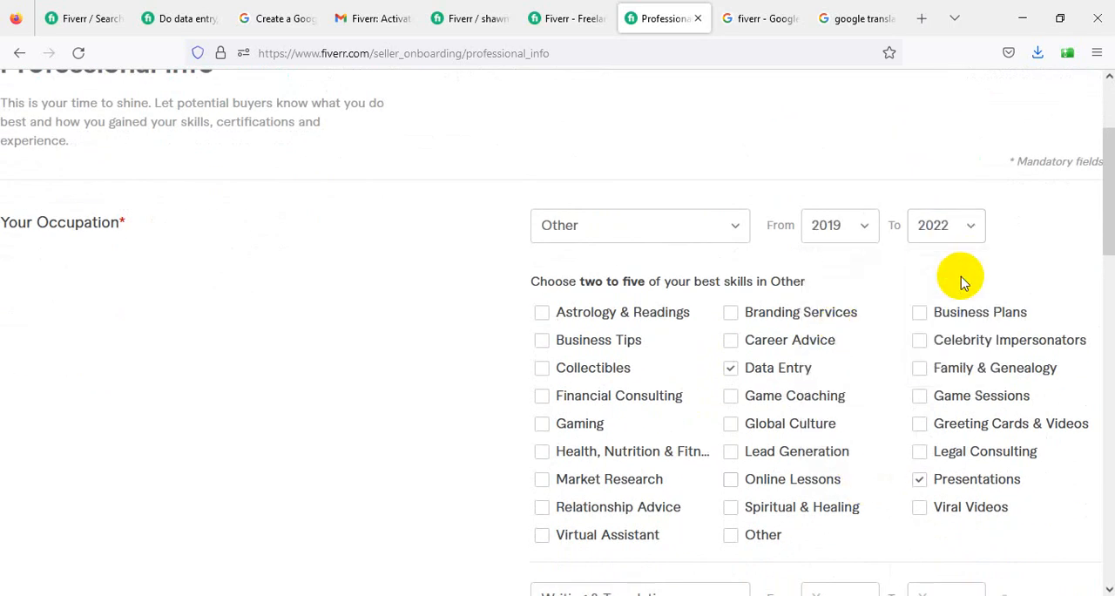
- Try to look up Microsoft Word in the Skills section, using the search terms Microsoft word and word
scroll(474, 310, "down", 6)
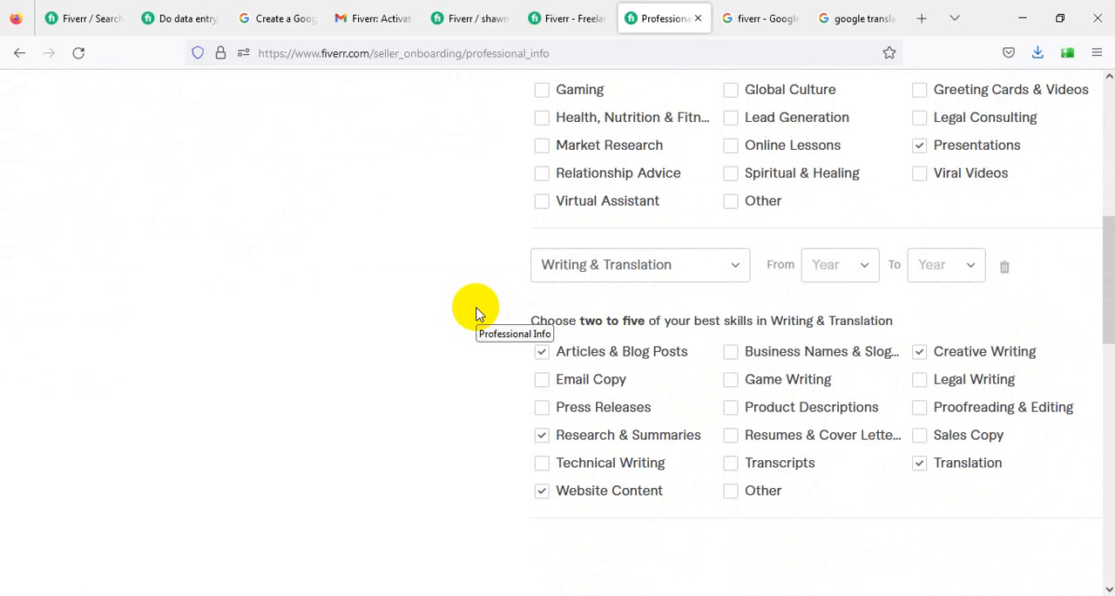
scroll(475, 313, "down", 3)
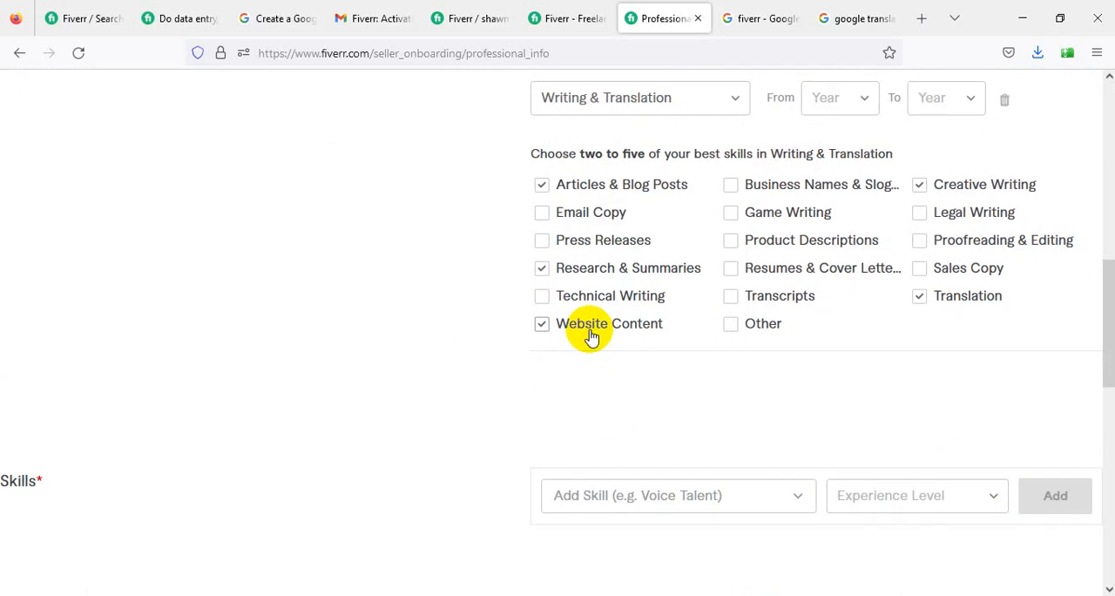
scroll(593, 335, "down", 3)
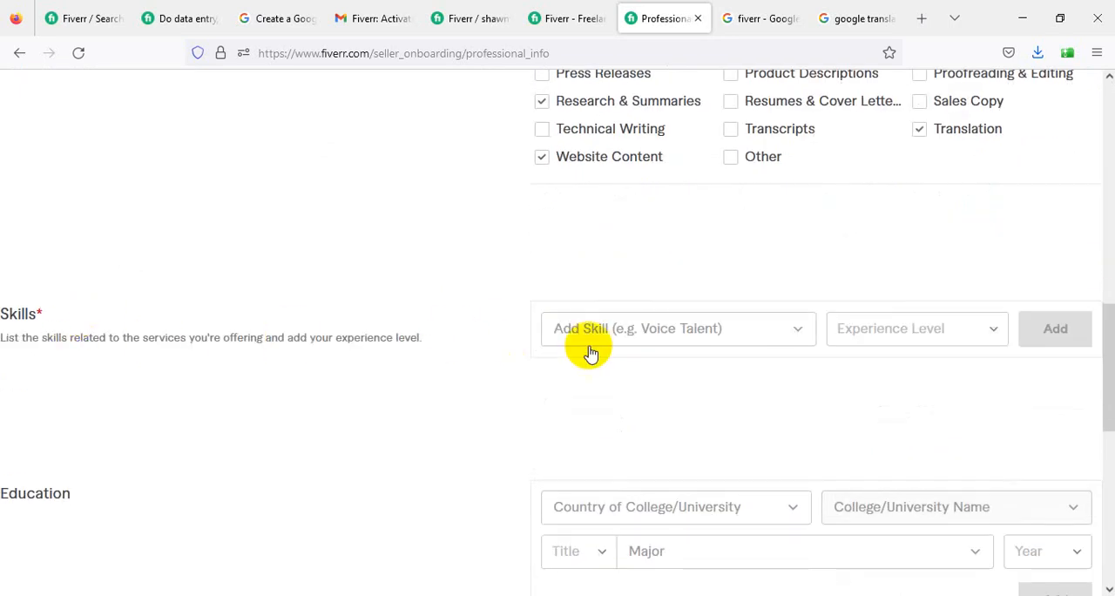
left_click(653, 334)
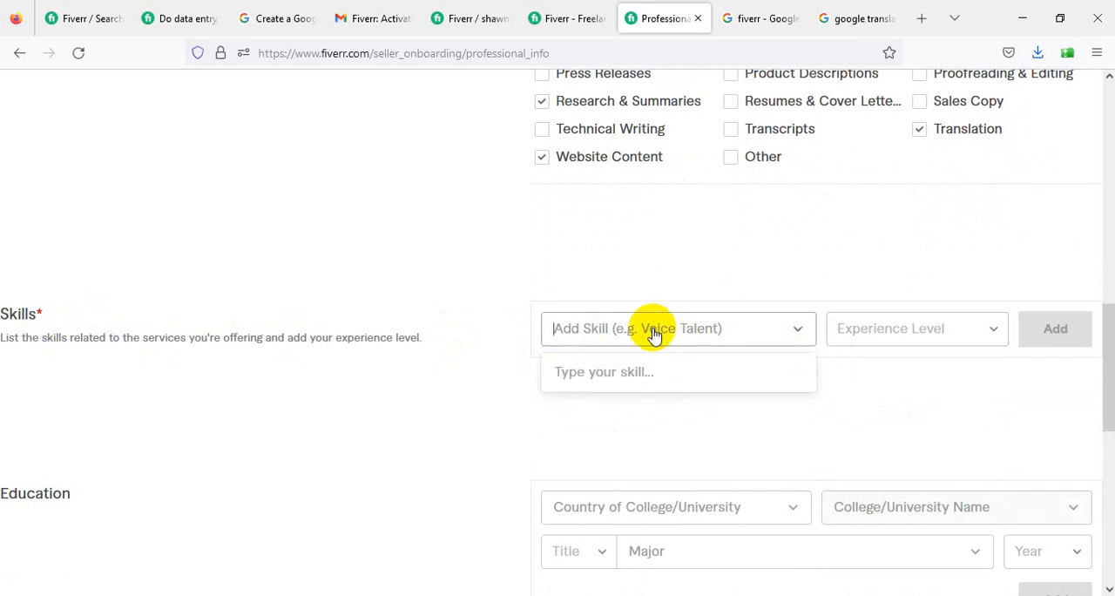
type("Mi")
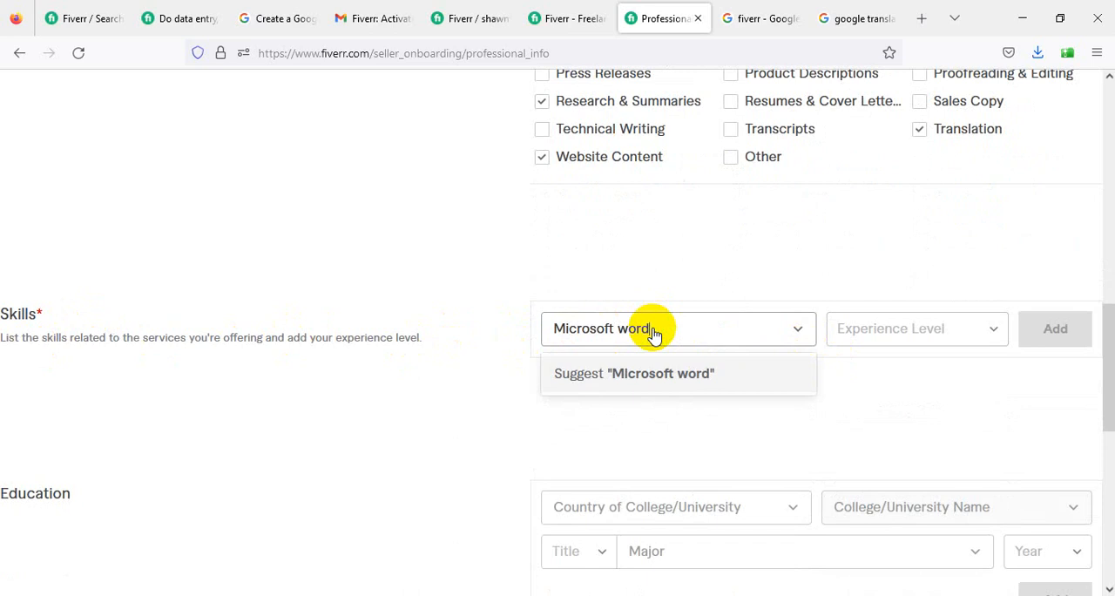
type("cro")
key("BackSpace")
key("BackSpace")
key("BackSpace")
key("BackSpace")
key("BackSpace")
type("word")
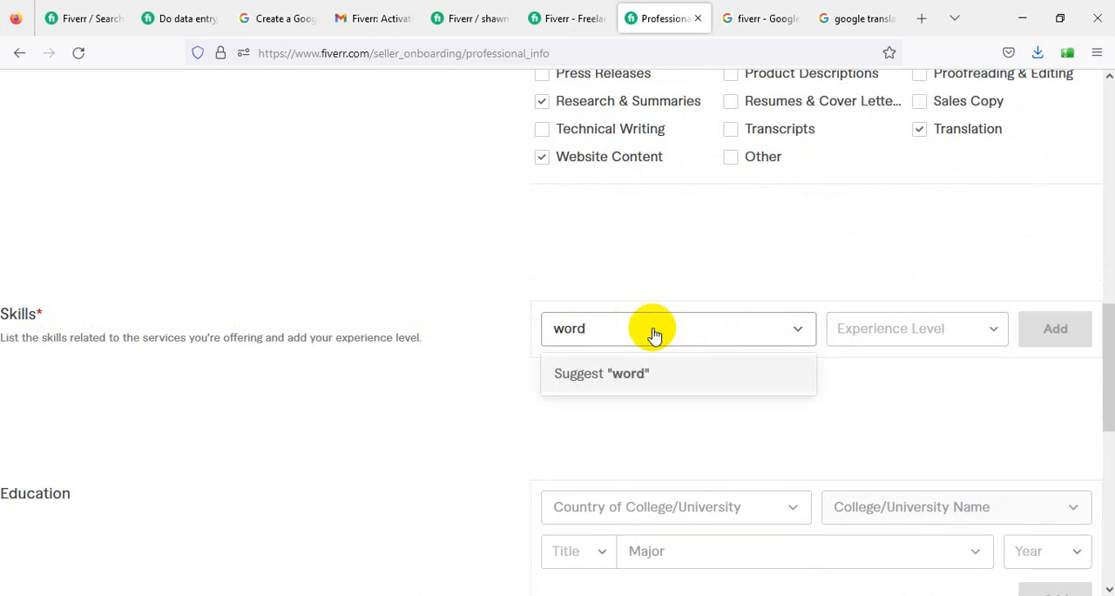
key("BackSpace")
type("content")
- Connect the computer to the first secured Wi-Fi network in the list and return to the form
left_click(989, 595)
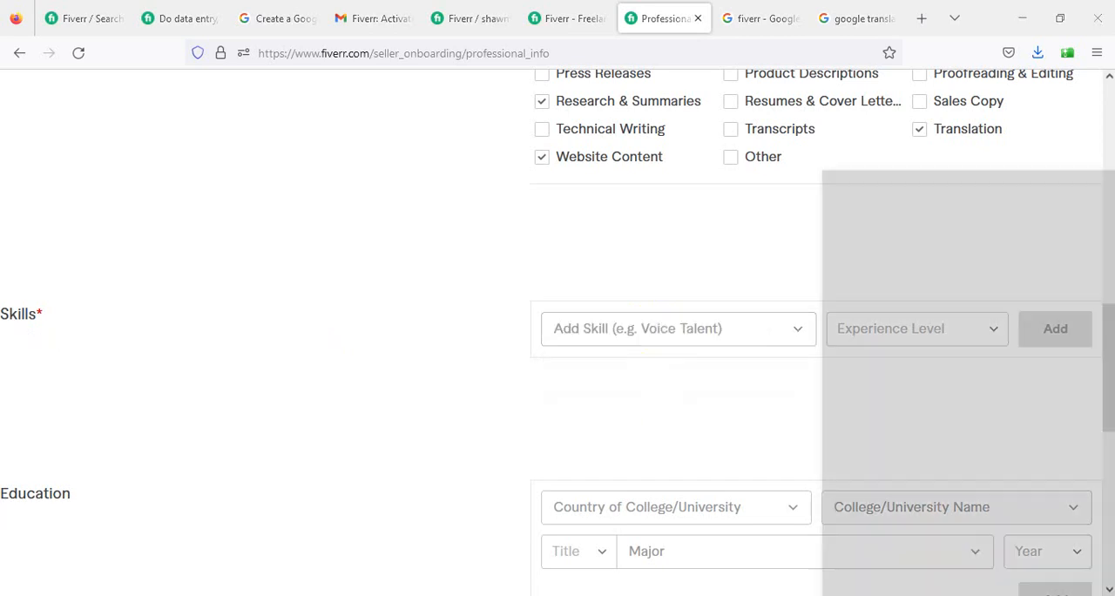
left_click(964, 214)
left_click(1061, 285)
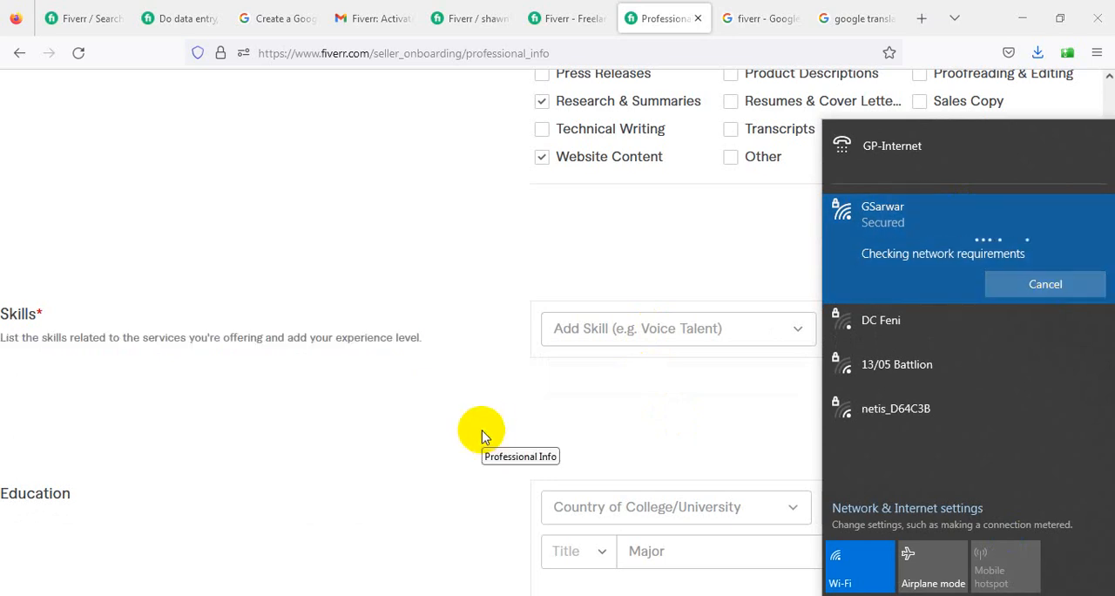
left_click(486, 353)
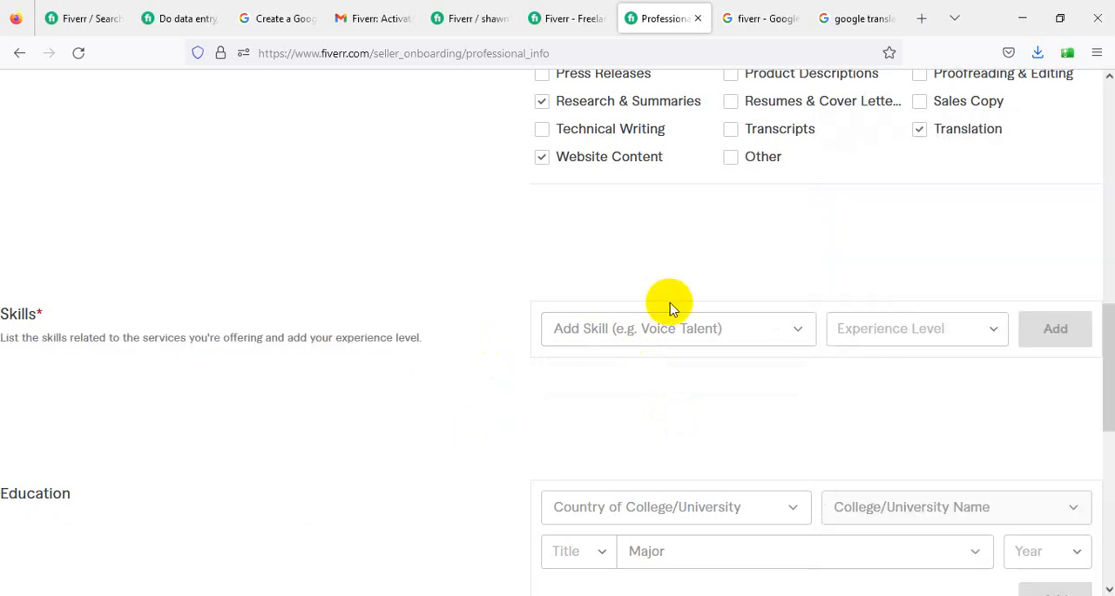
- Set the period of the Writing & Translation occupation from 2019 to 2022
scroll(671, 305, "up", 3)
scroll(706, 314, "up", 5)
scroll(943, 324, "down", 5)
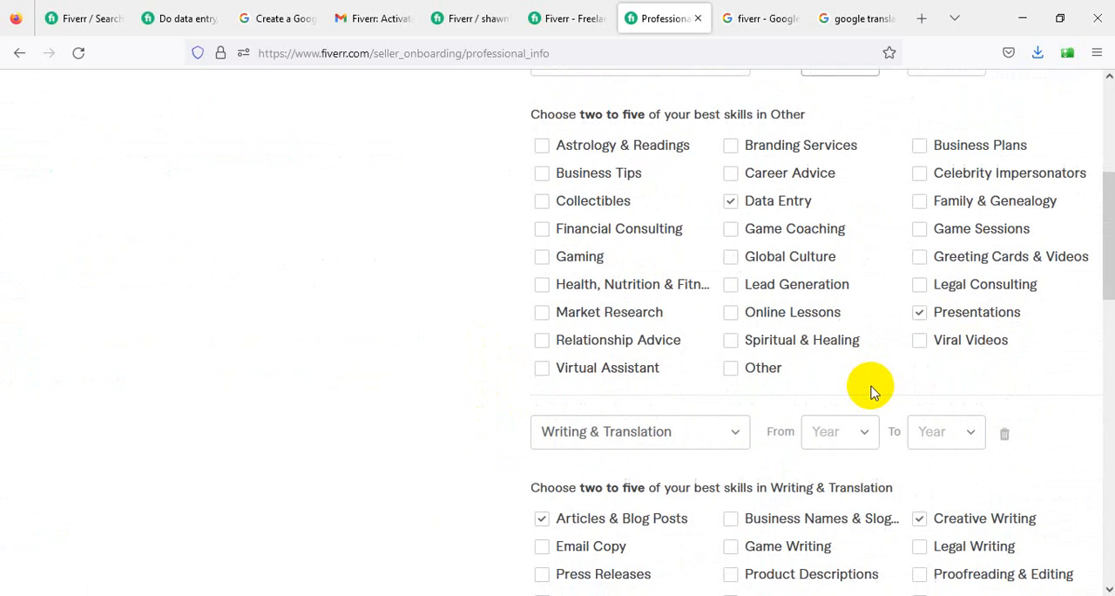
scroll(873, 392, "up", 2)
left_click(830, 349)
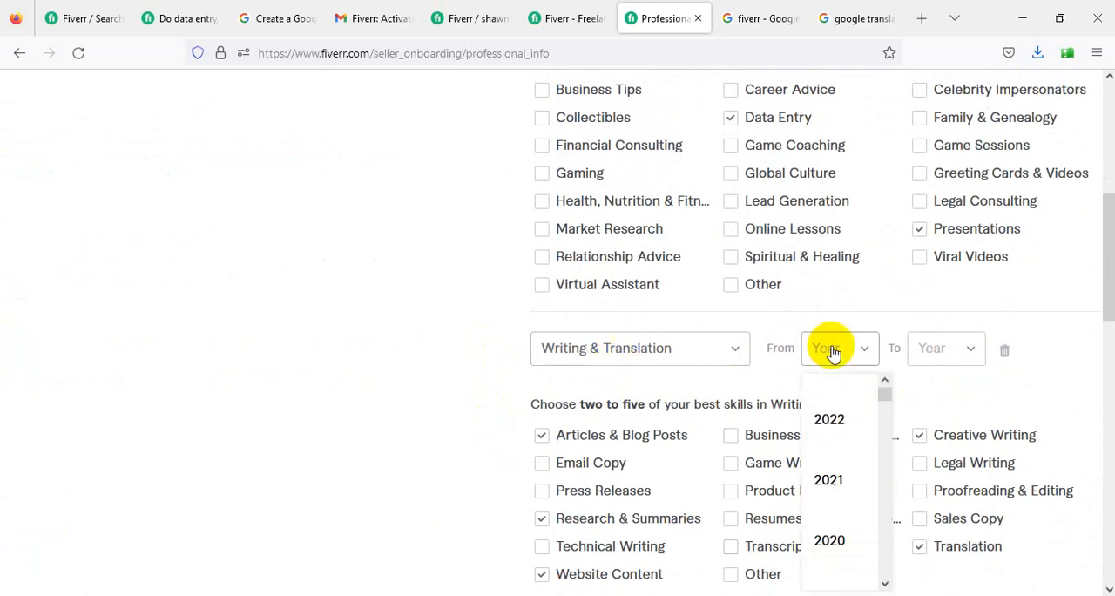
scroll(840, 522, "down", 1)
left_click(829, 523)
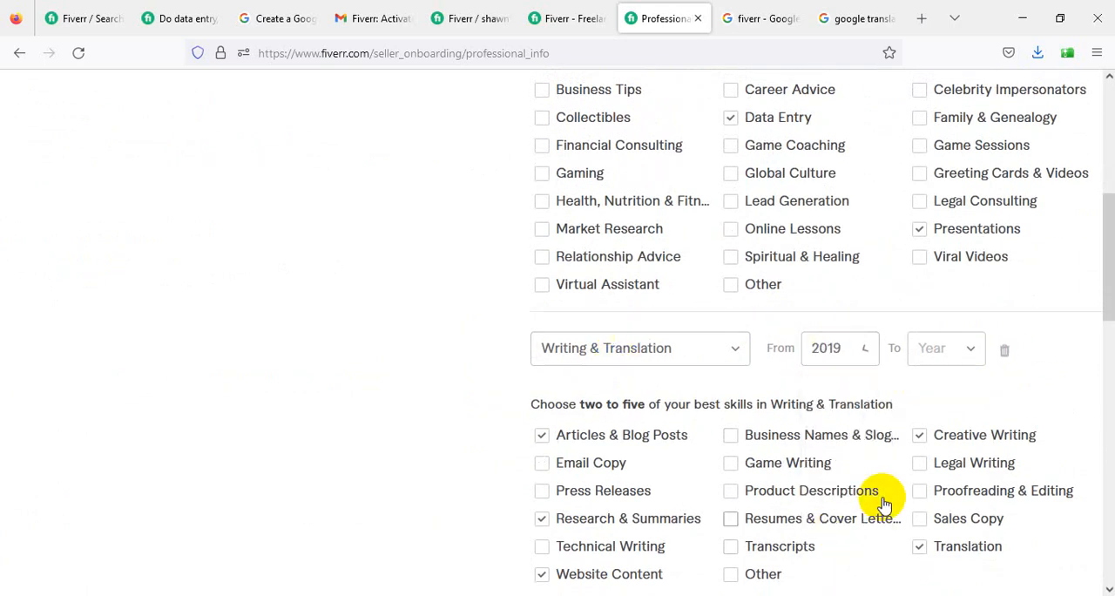
left_click(965, 349)
left_click(958, 397)
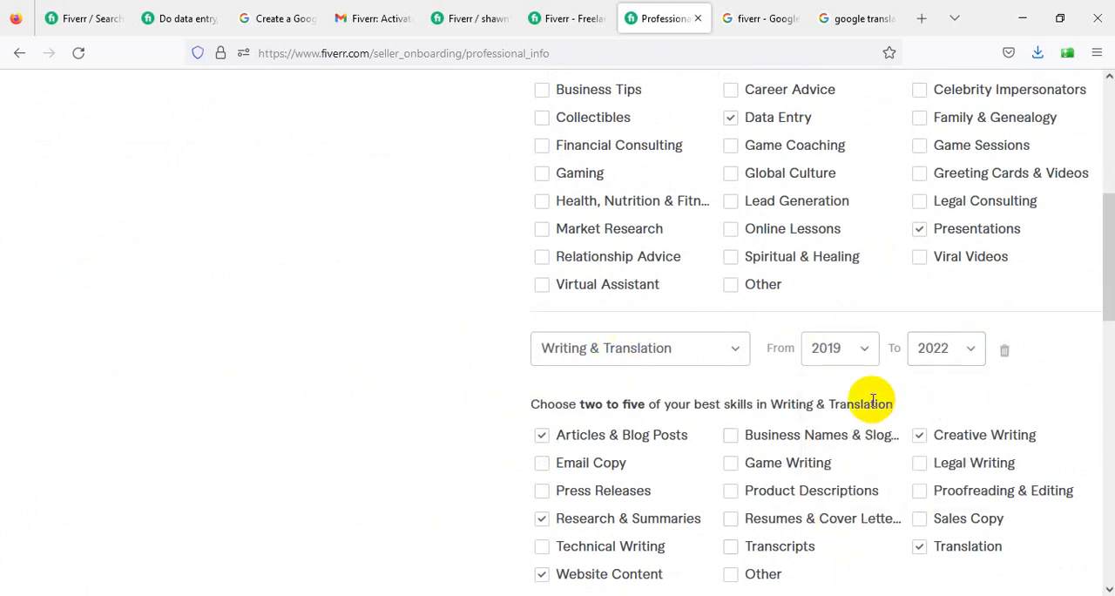
- Add the skill Microsoft Word with the experience level Expert
scroll(924, 398, "up", 3)
scroll(906, 318, "down", 1)
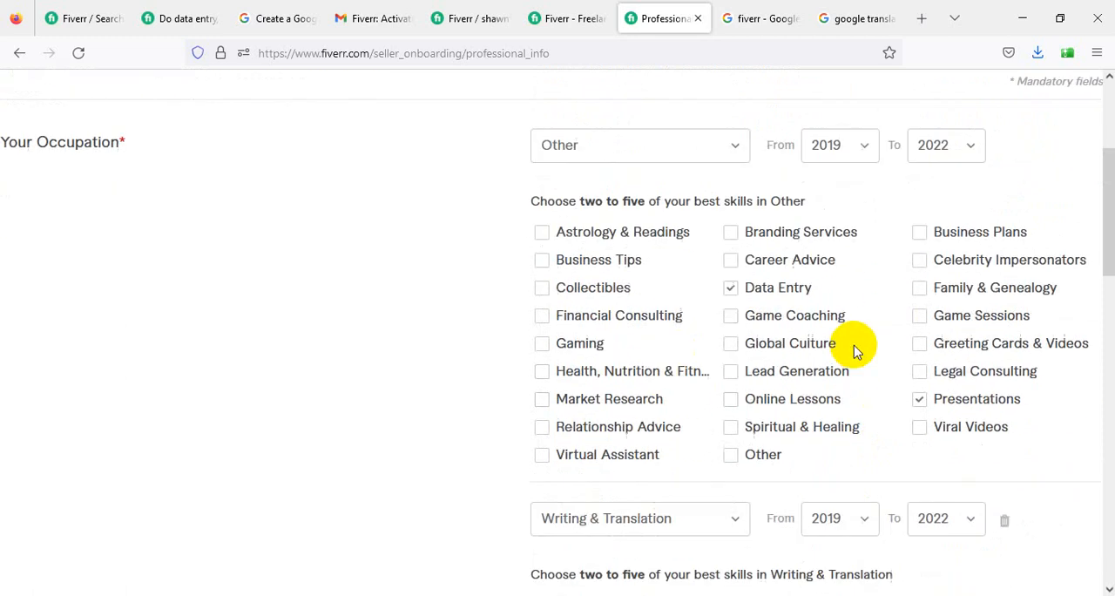
scroll(622, 313, "down", 5)
scroll(623, 322, "down", 1)
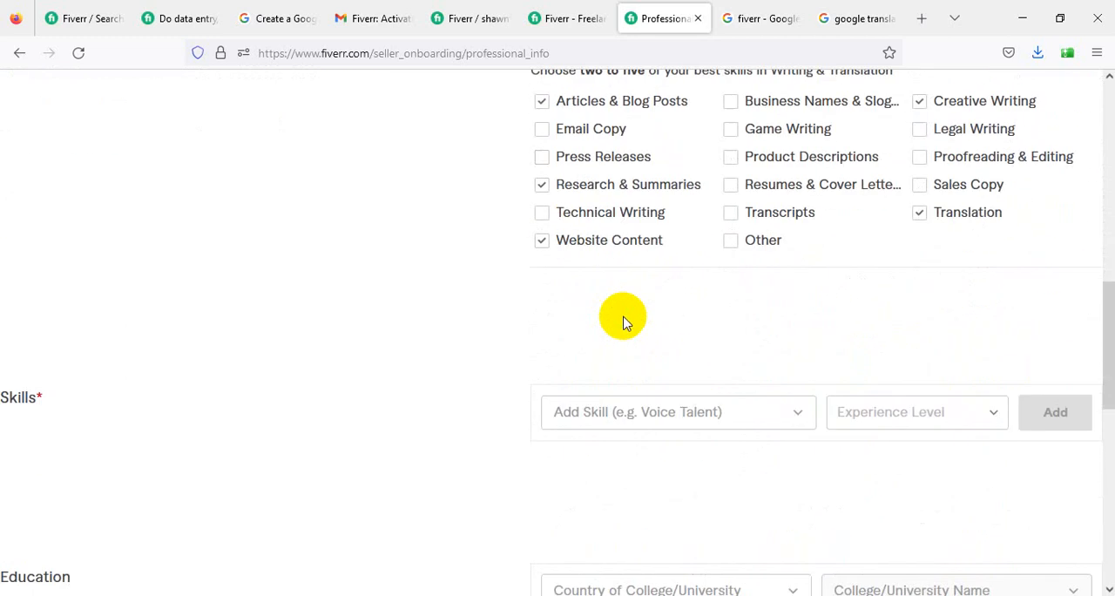
left_click(636, 416)
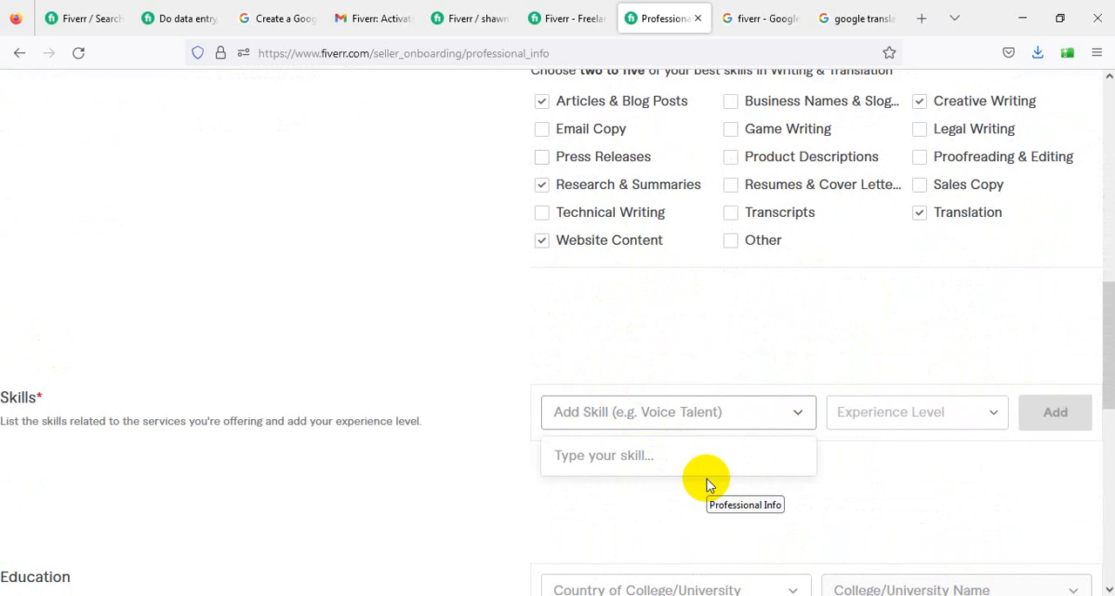
type("micrso")
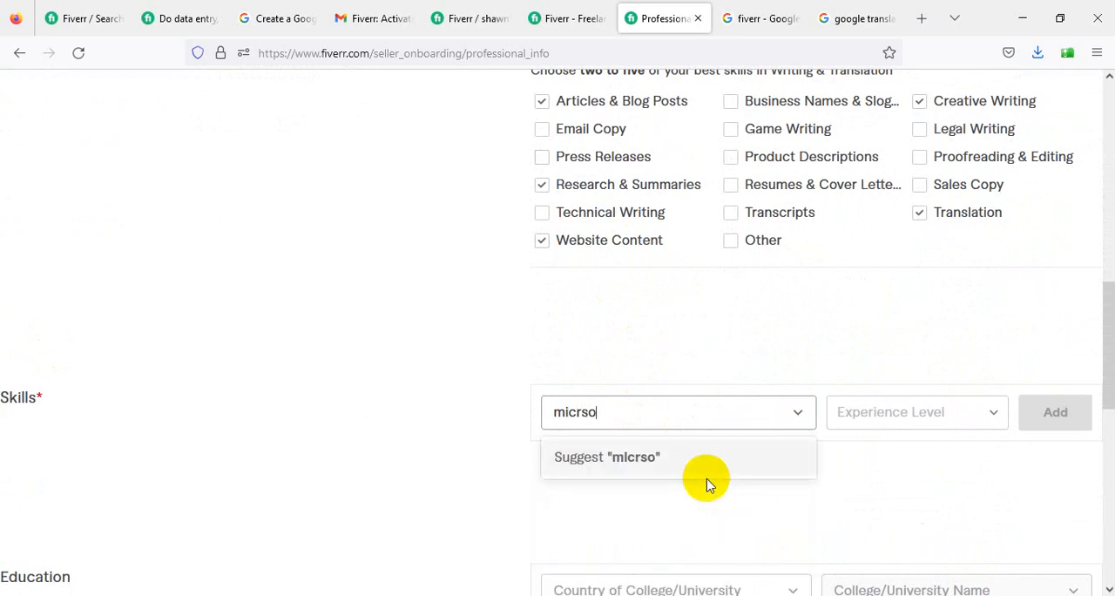
key("BackSpace")
key("BackSpace")
type("osoft")
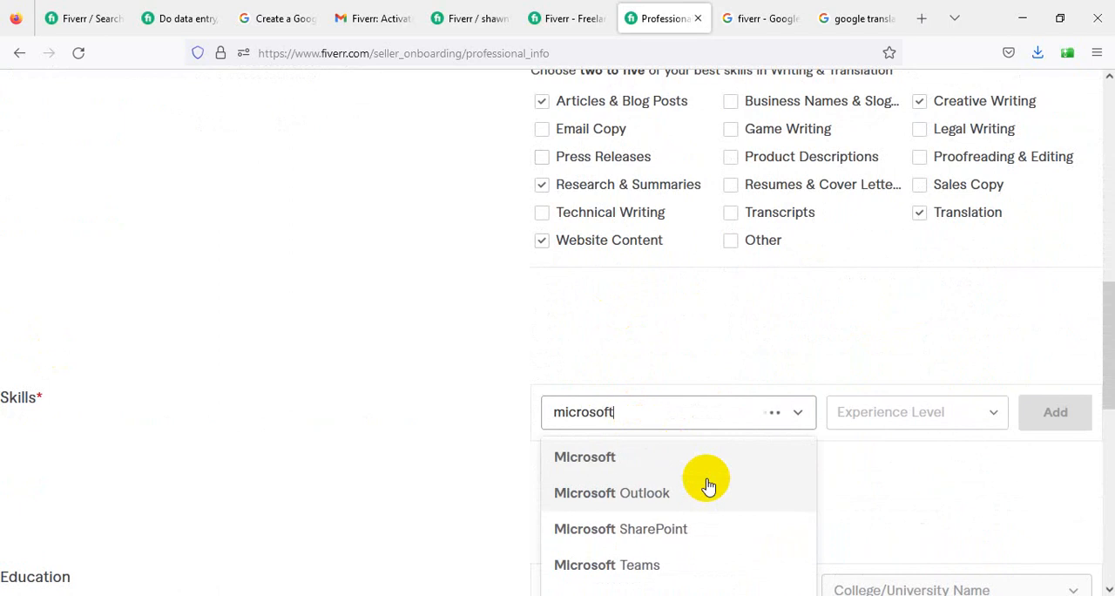
type(" word")
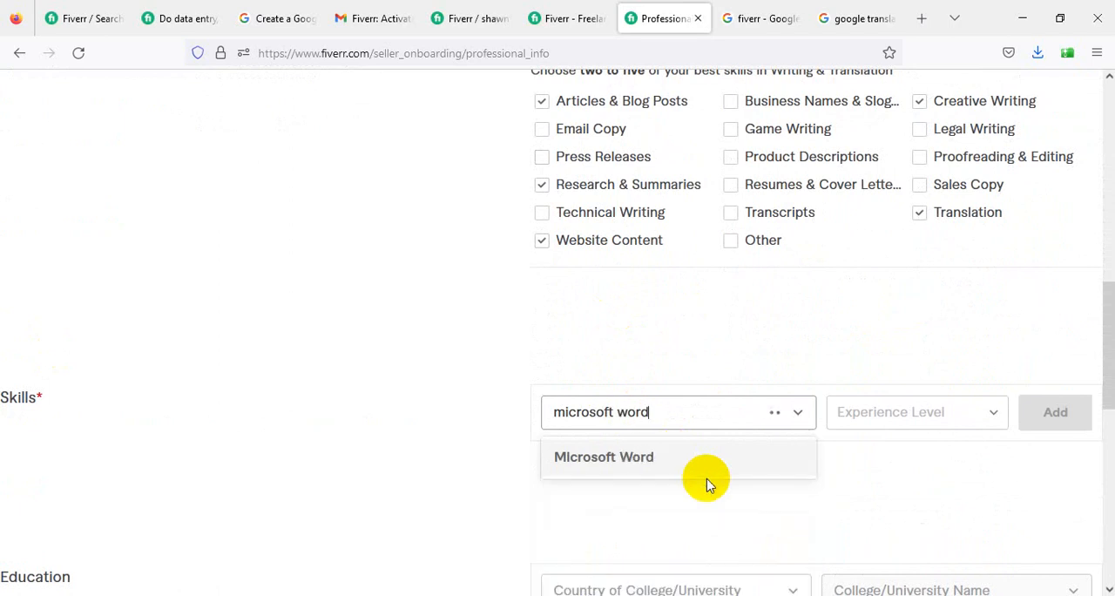
left_click(728, 474)
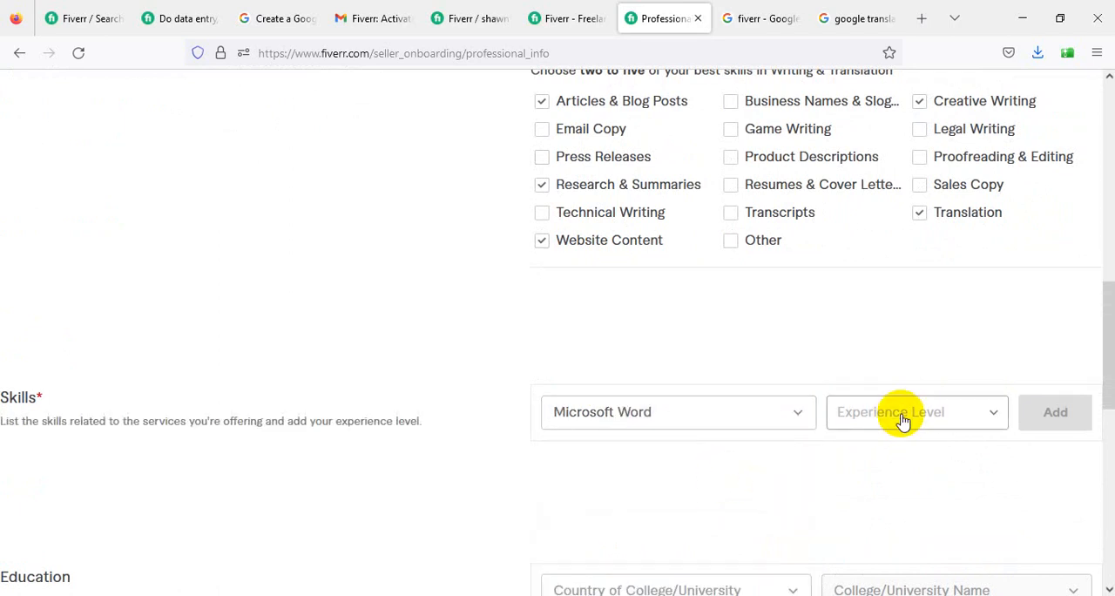
left_click(950, 423)
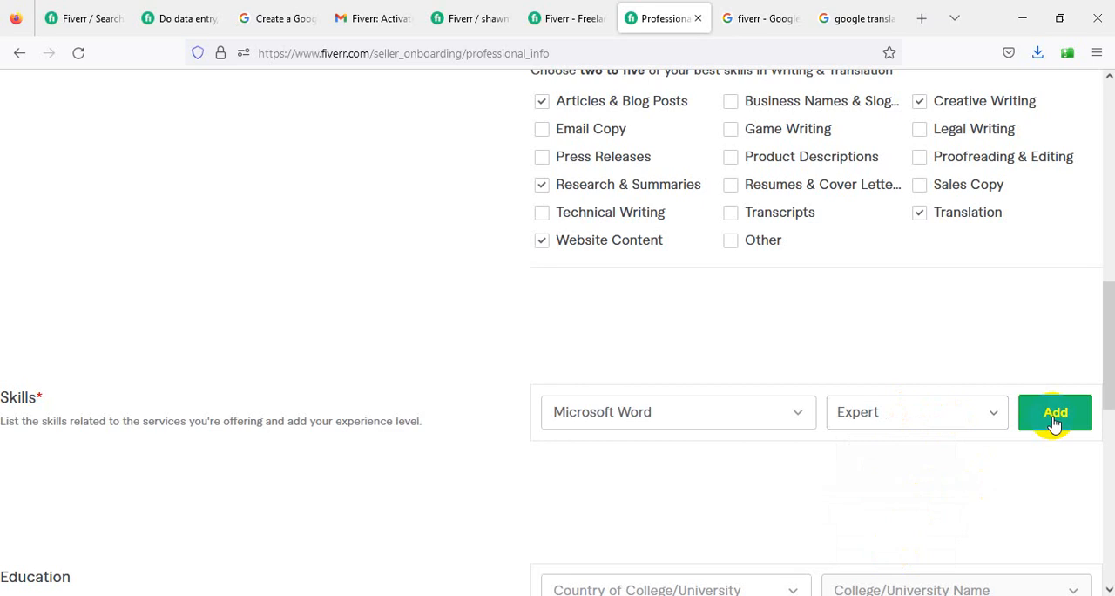
left_click(1053, 422)
left_click(1052, 408)
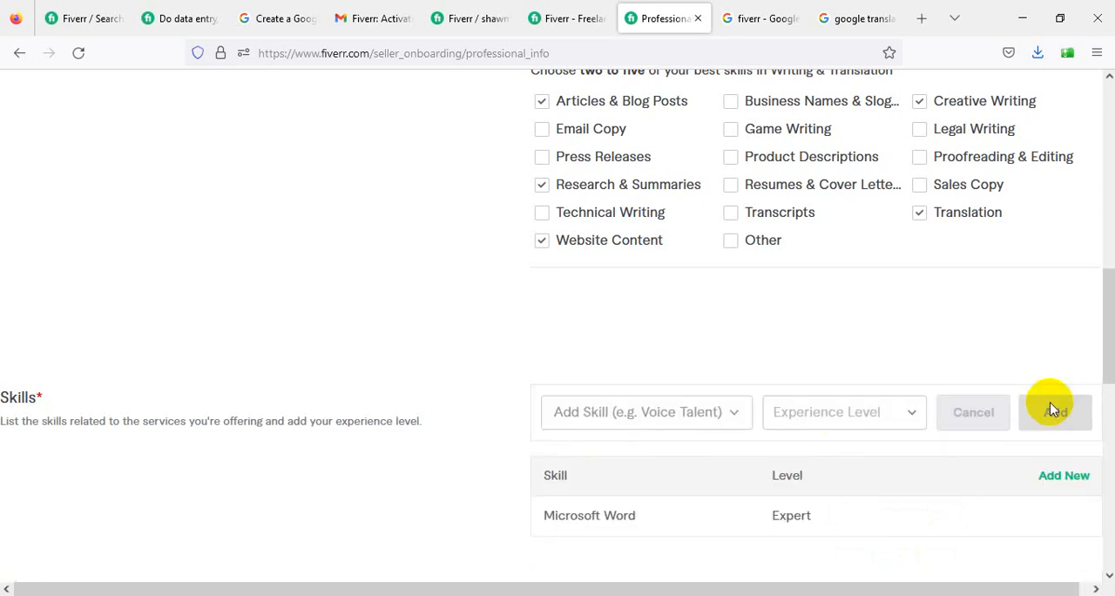
- Add the skill Microsoft Excel with the experience level Expert to the Skills list
left_click(610, 425)
type("Mi")
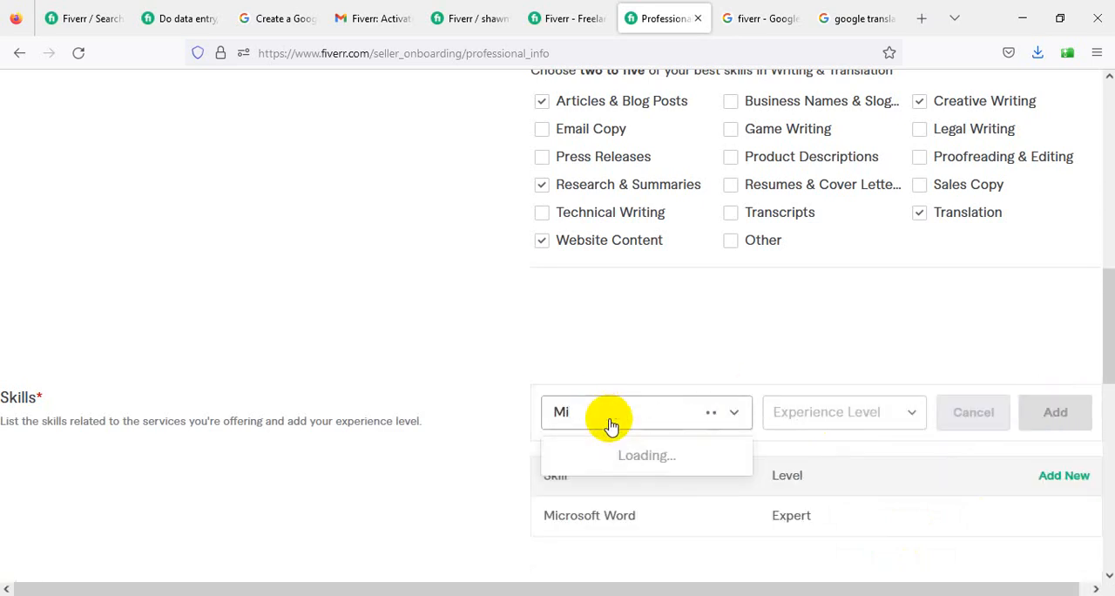
type("croso")
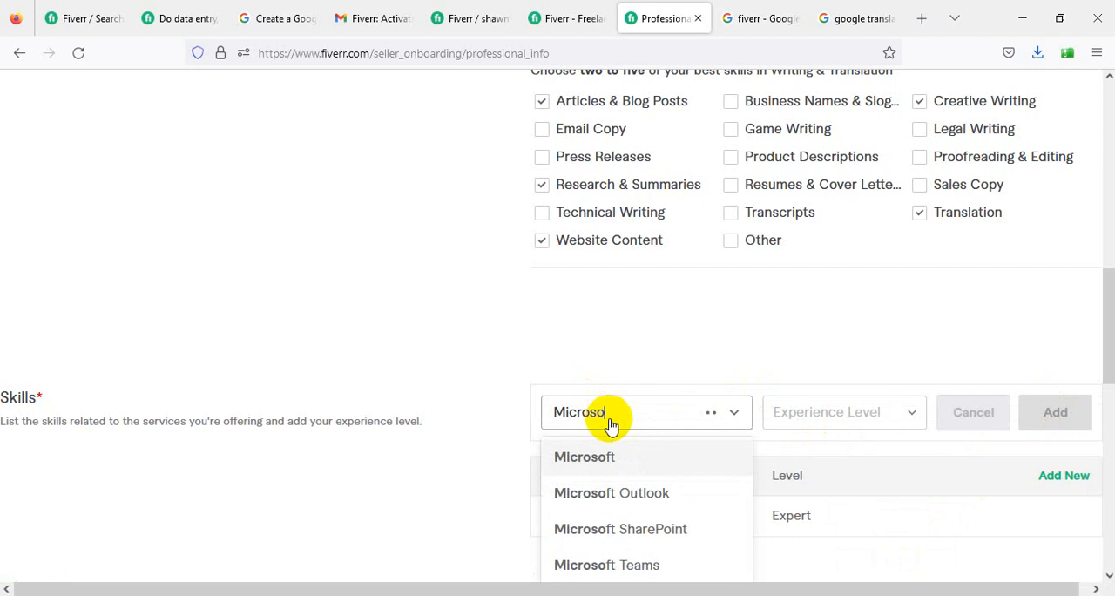
type("ft a")
key("BackSpace")
type("e")
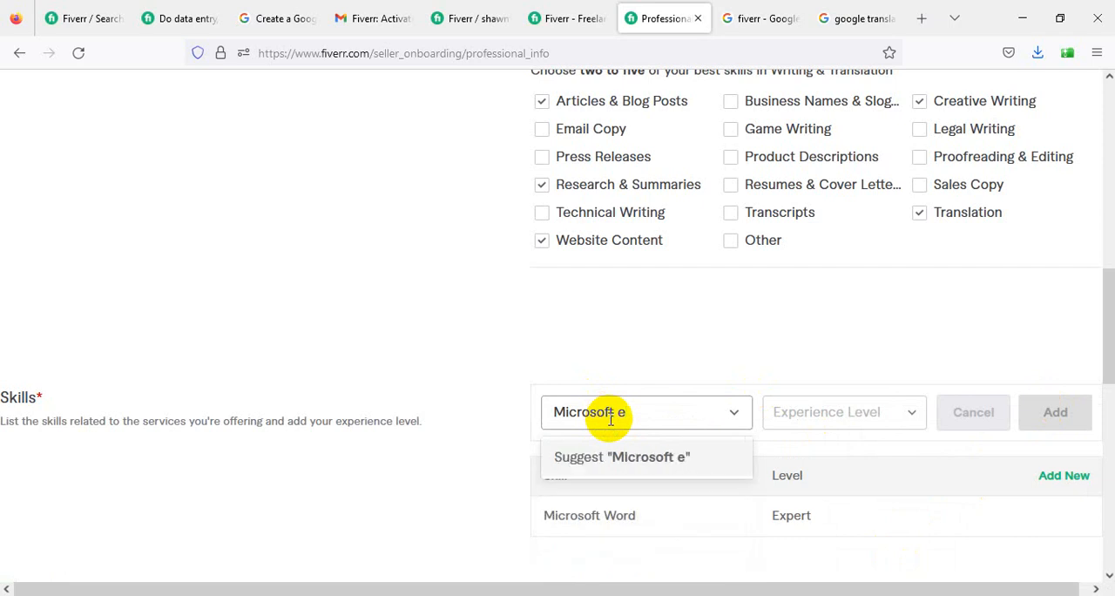
left_click(649, 457)
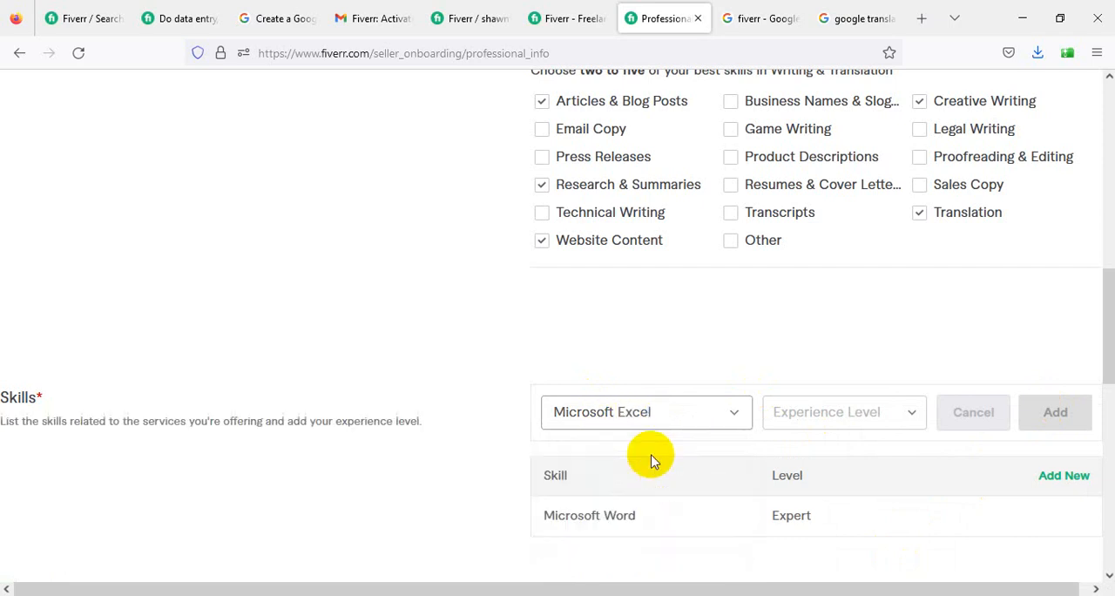
left_click(888, 411)
left_click(850, 545)
left_click(1055, 415)
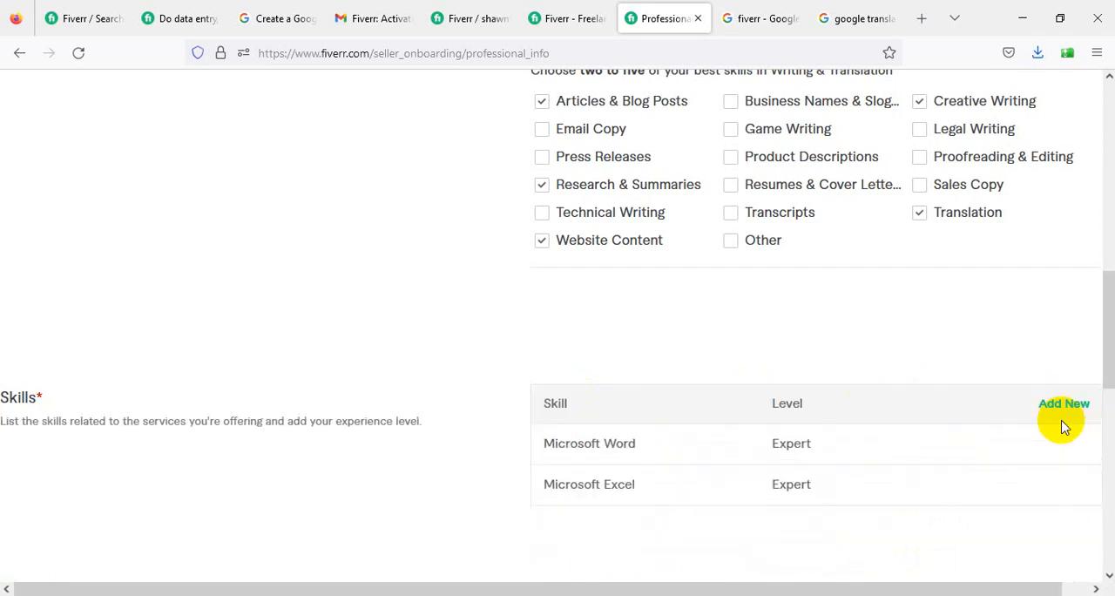
- Add the skill Microsoft Powerpoint with the experience level Expert to the Skills list
scroll(685, 450, "down", 1)
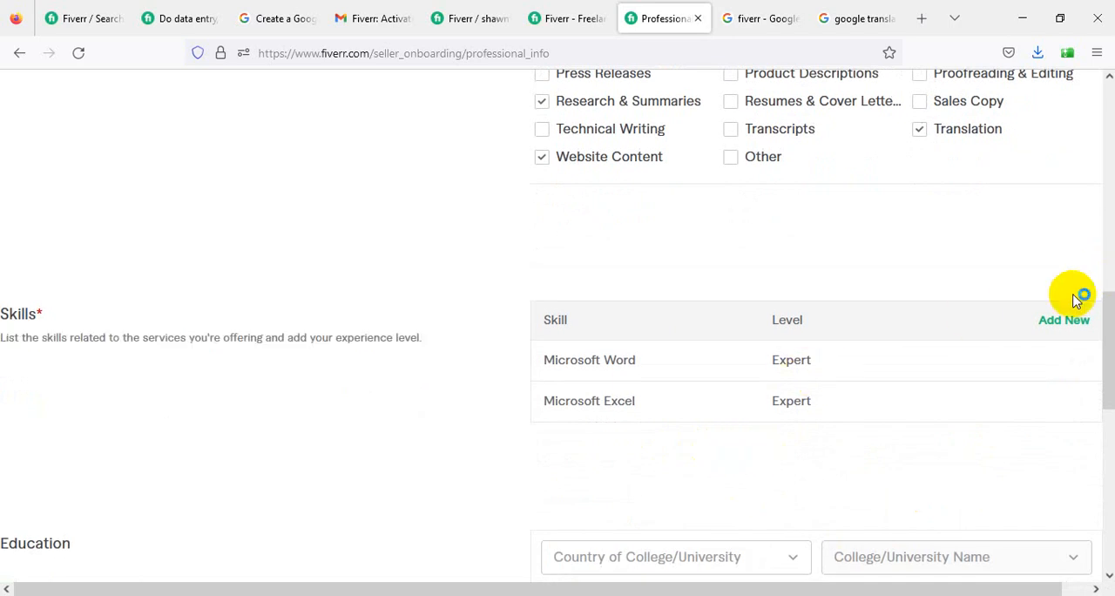
left_click(1063, 320)
left_click(611, 341)
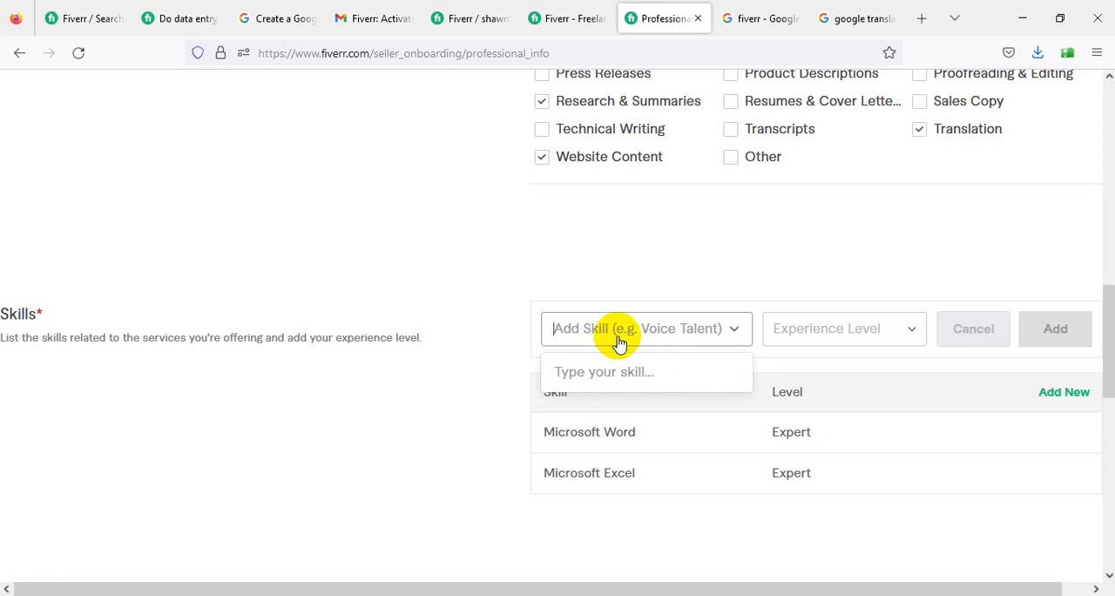
type("micr")
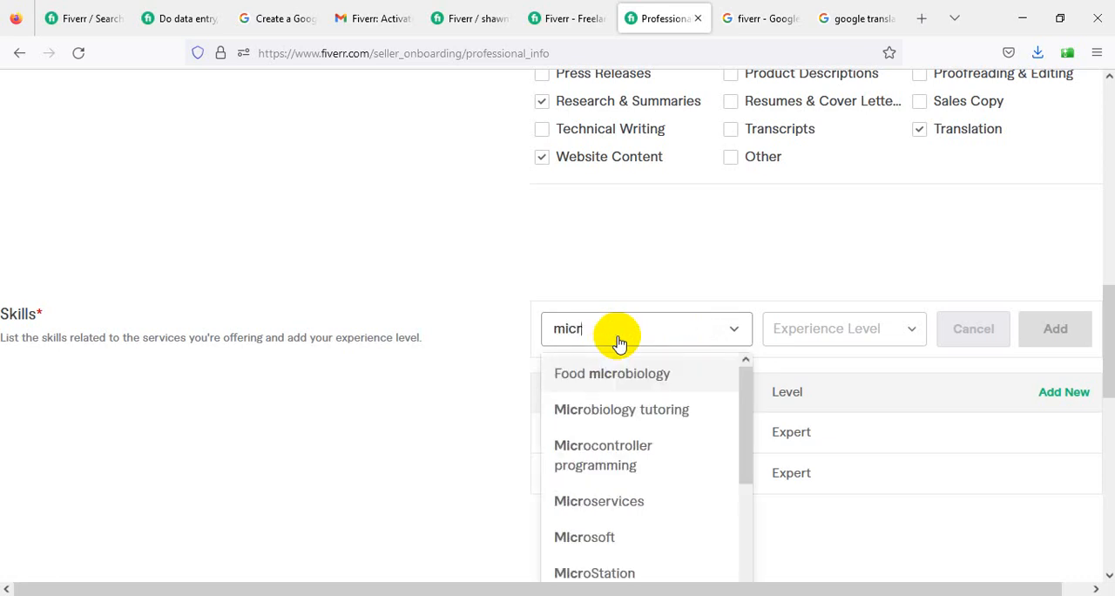
type("osoft")
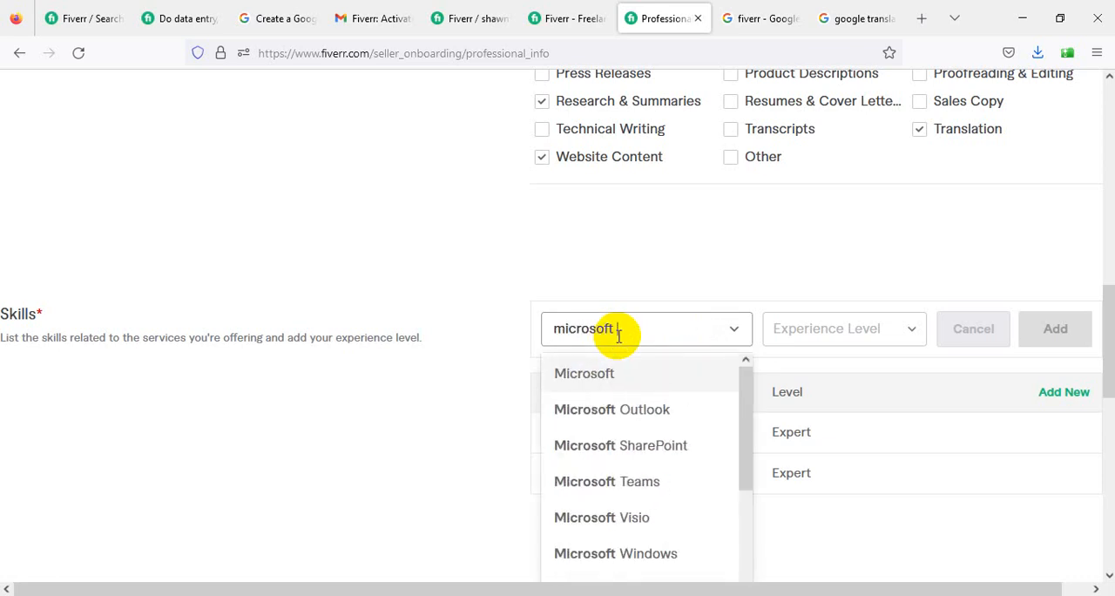
type(" power")
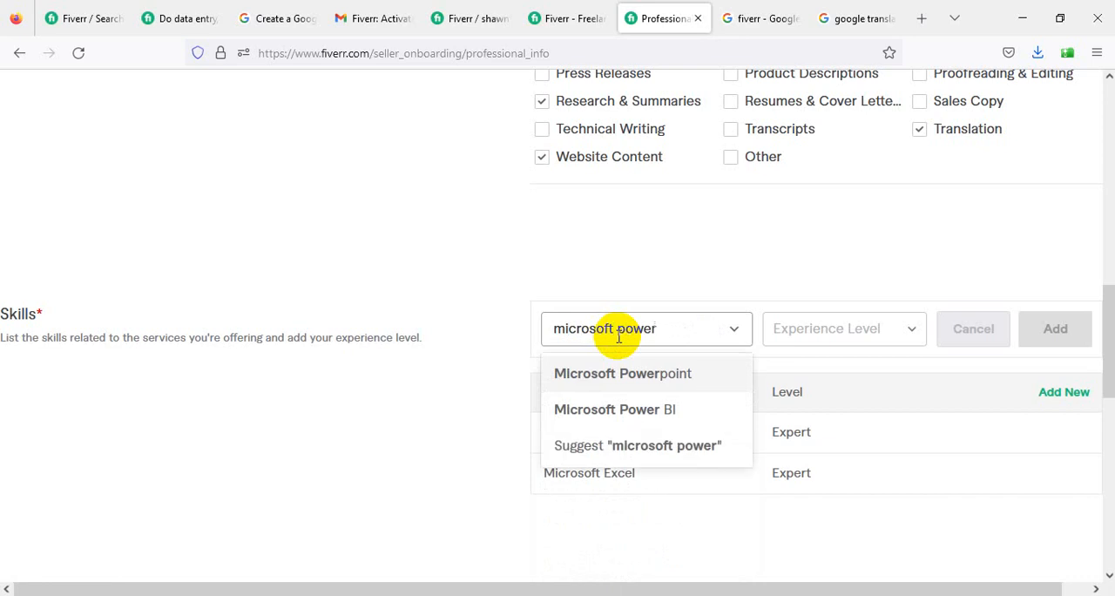
left_click(654, 376)
left_click(834, 335)
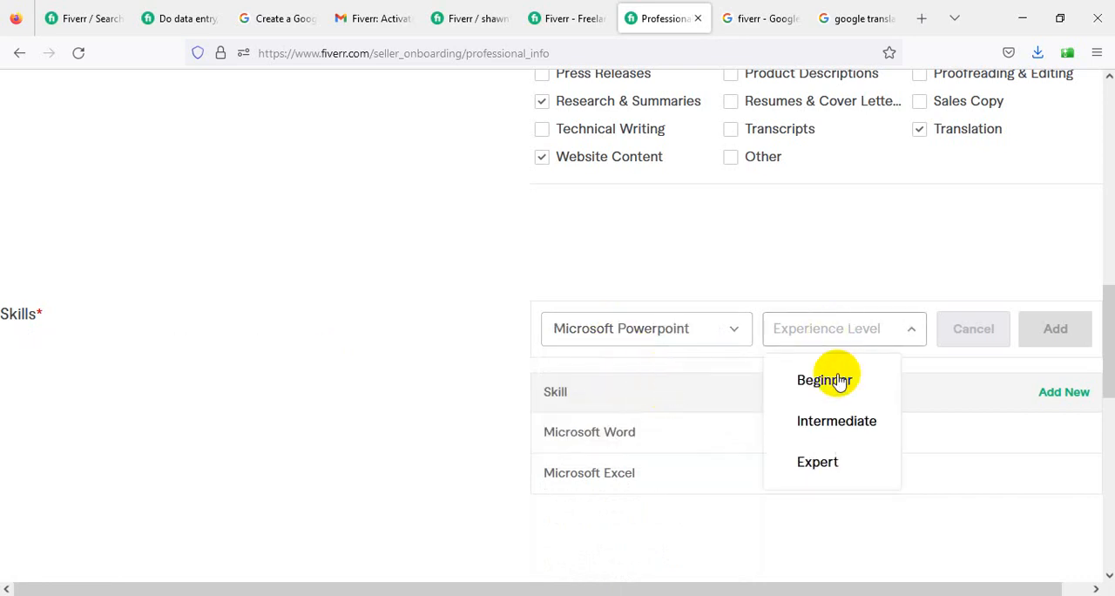
left_click(828, 461)
left_click(1037, 340)
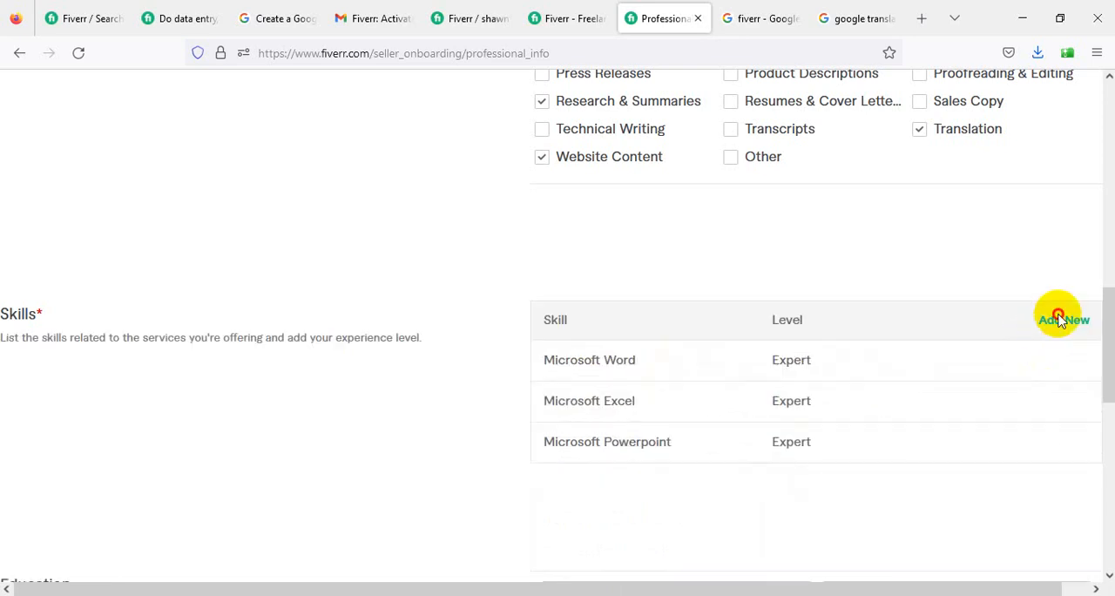
- Add the skill Microsoft Access with the experience level Expert to the Skills list
left_click(1061, 321)
left_click(646, 339)
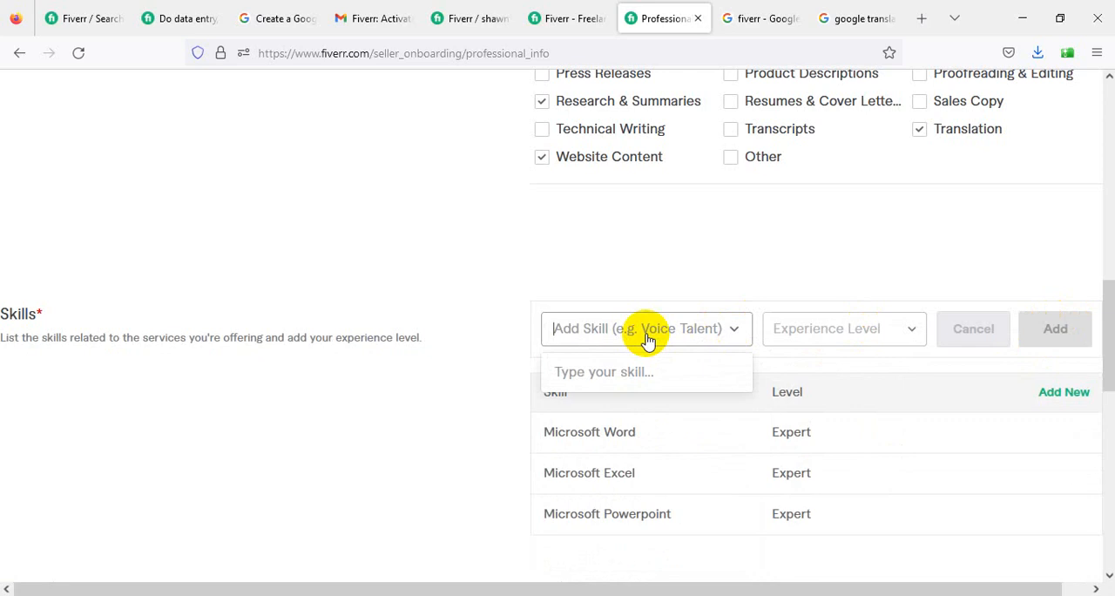
type("micros")
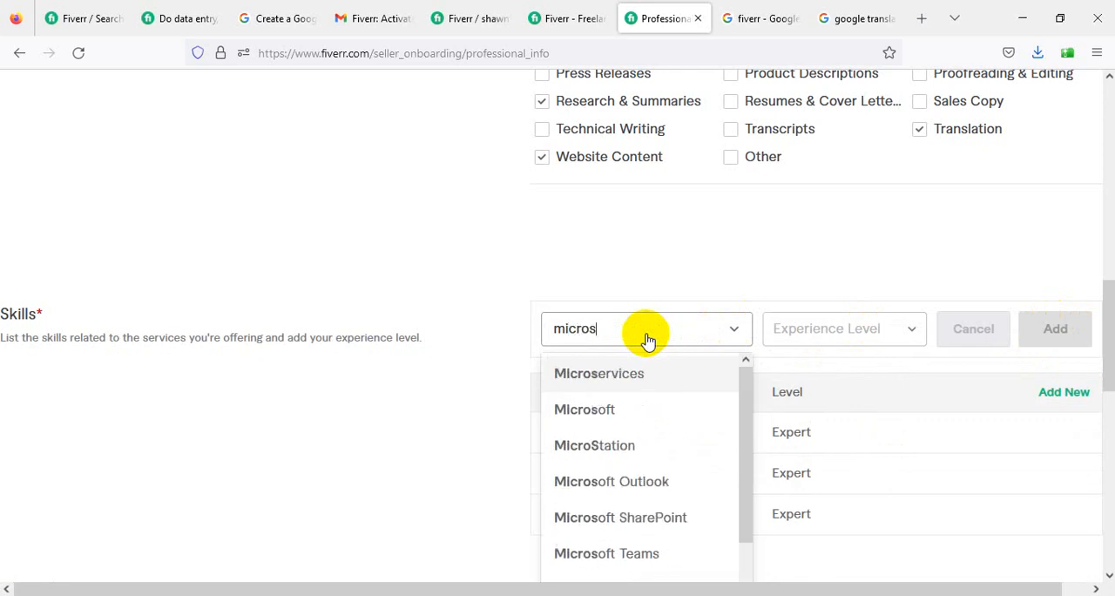
type("oft acc")
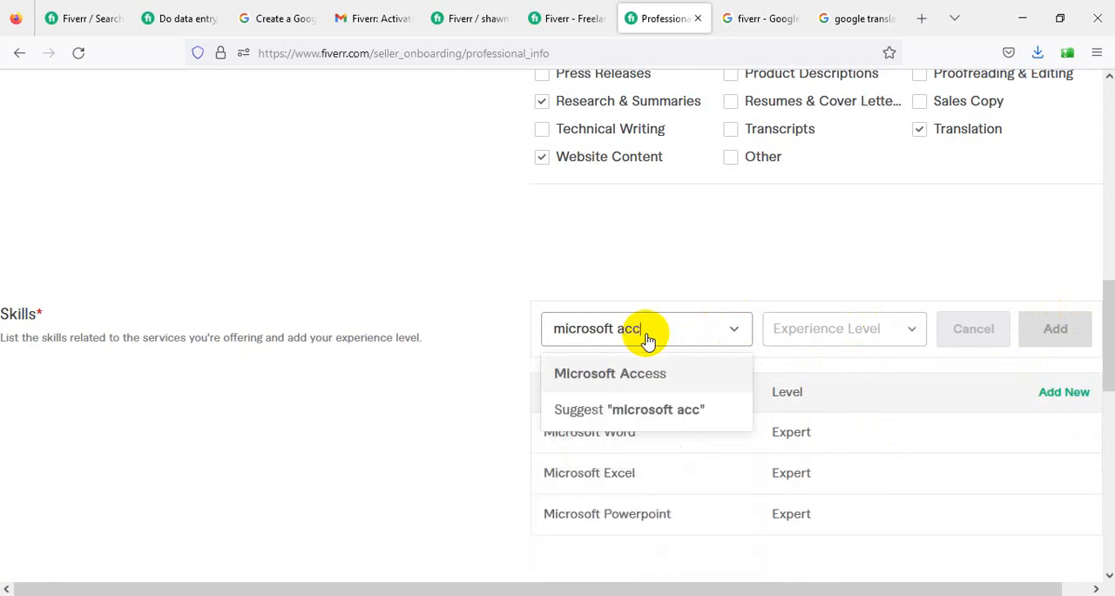
left_click(670, 374)
left_click(854, 333)
left_click(836, 462)
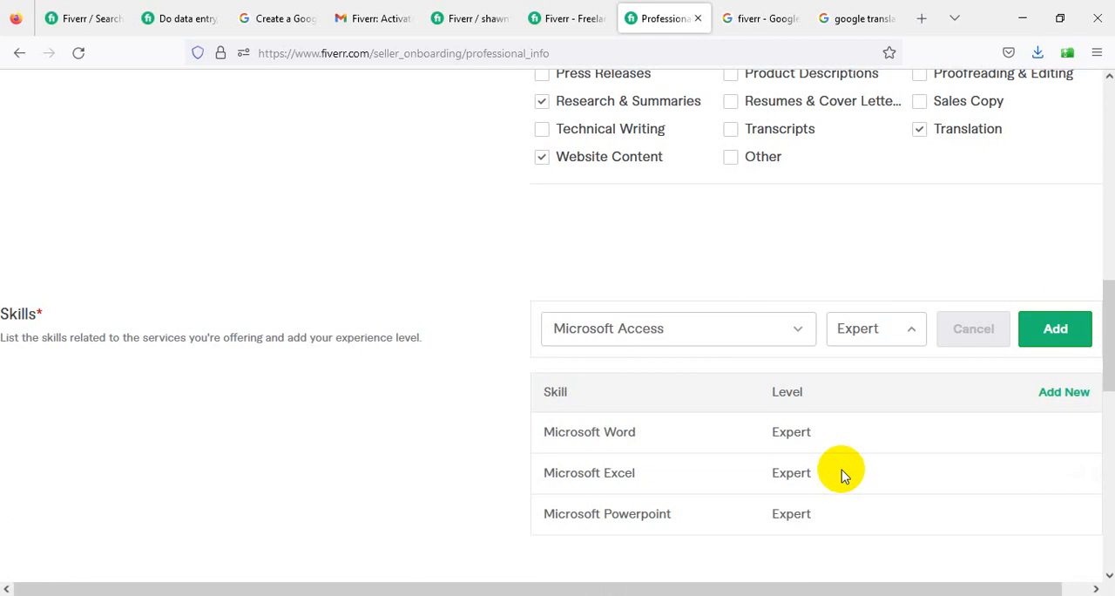
left_click(1045, 340)
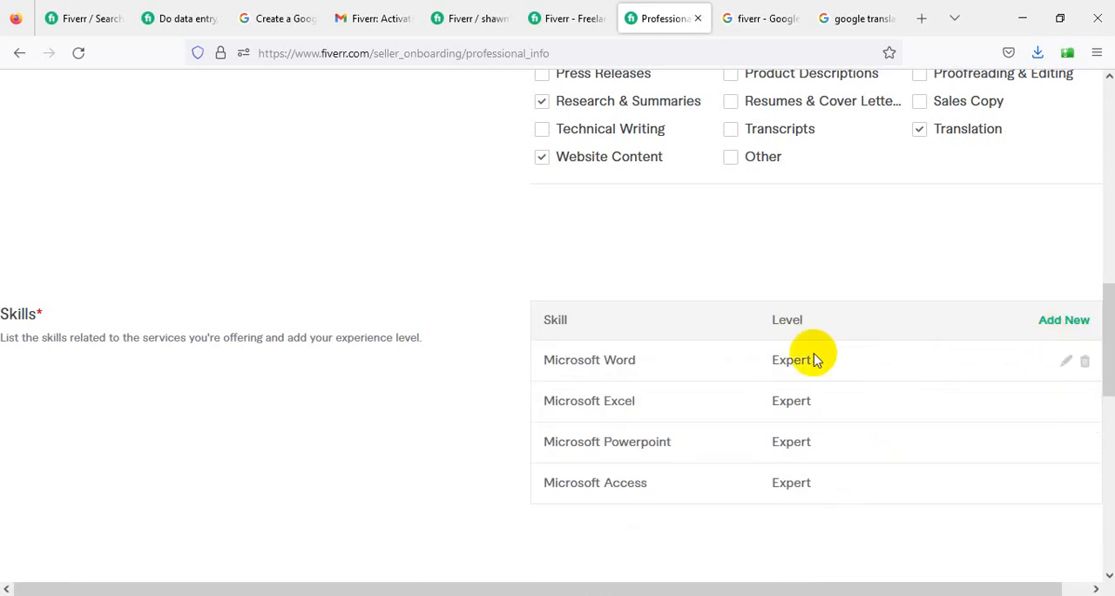
- Add the skill Internet browsing with the experience level Expert to the Skills list
left_click(1074, 322)
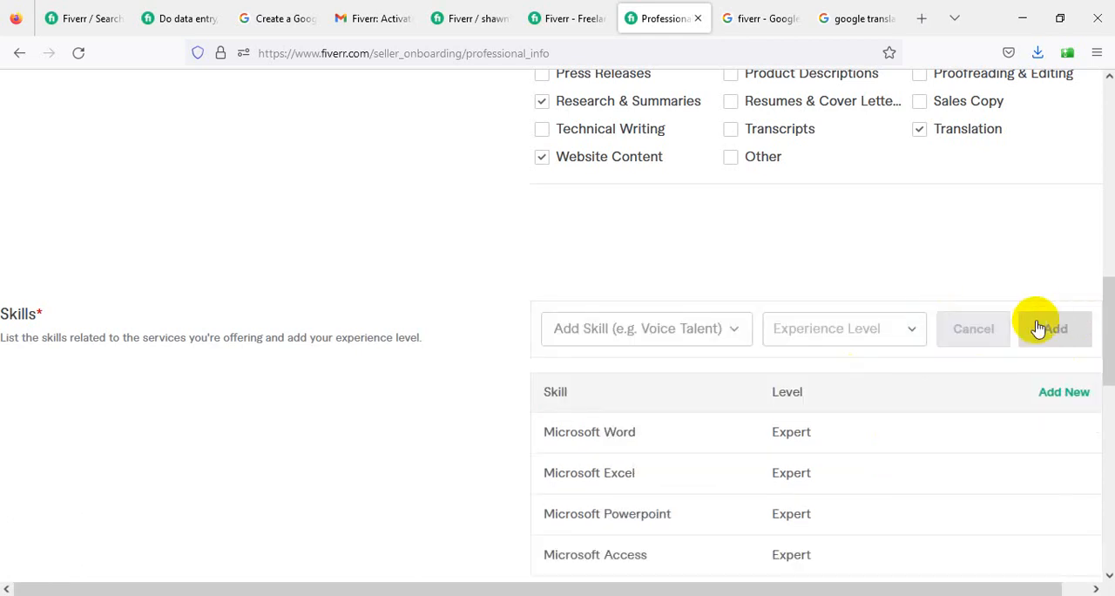
left_click(655, 333)
type("Internt")
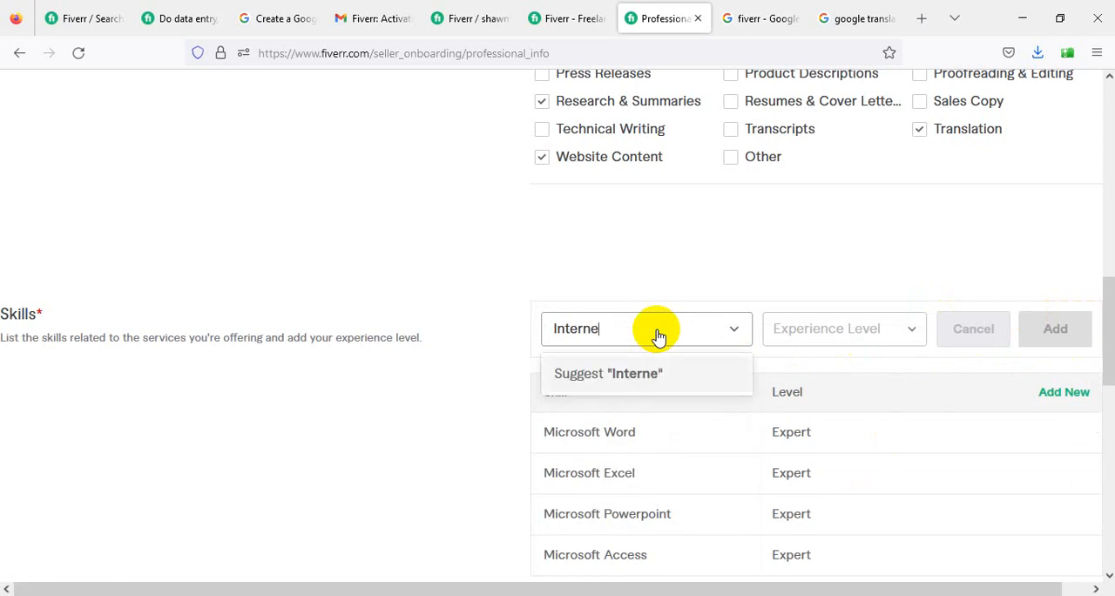
type("t")
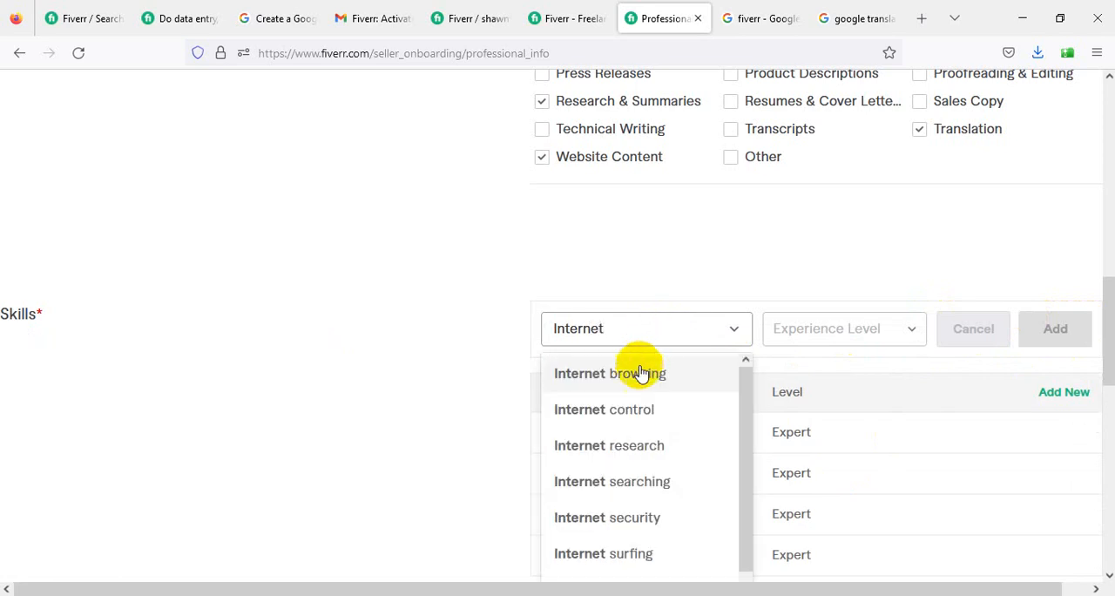
left_click(640, 373)
left_click(863, 331)
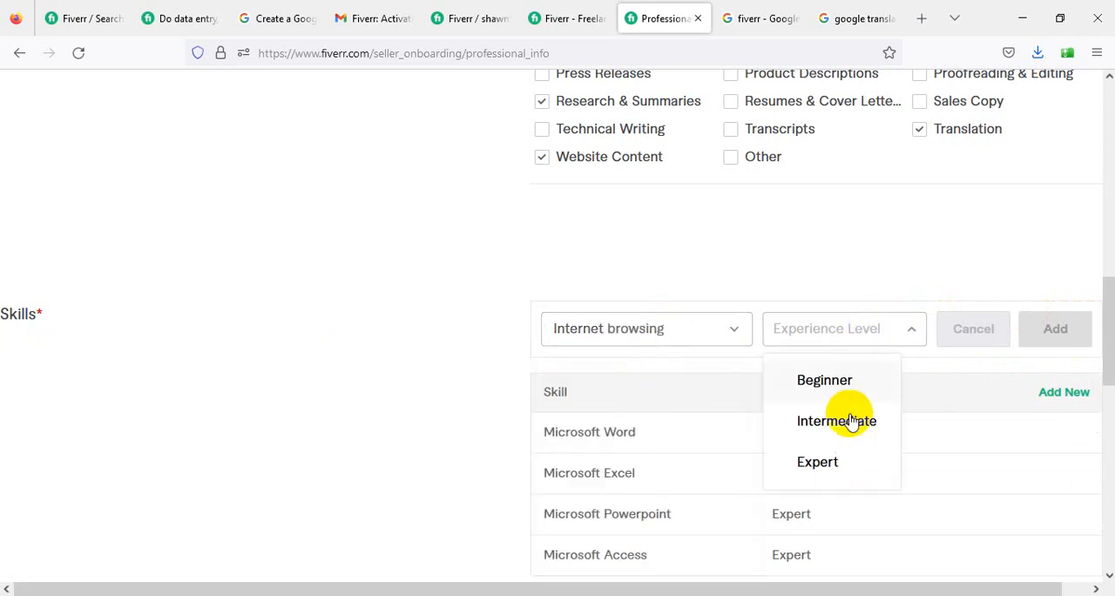
left_click(842, 461)
left_click(1053, 335)
scroll(694, 391, "down", 2)
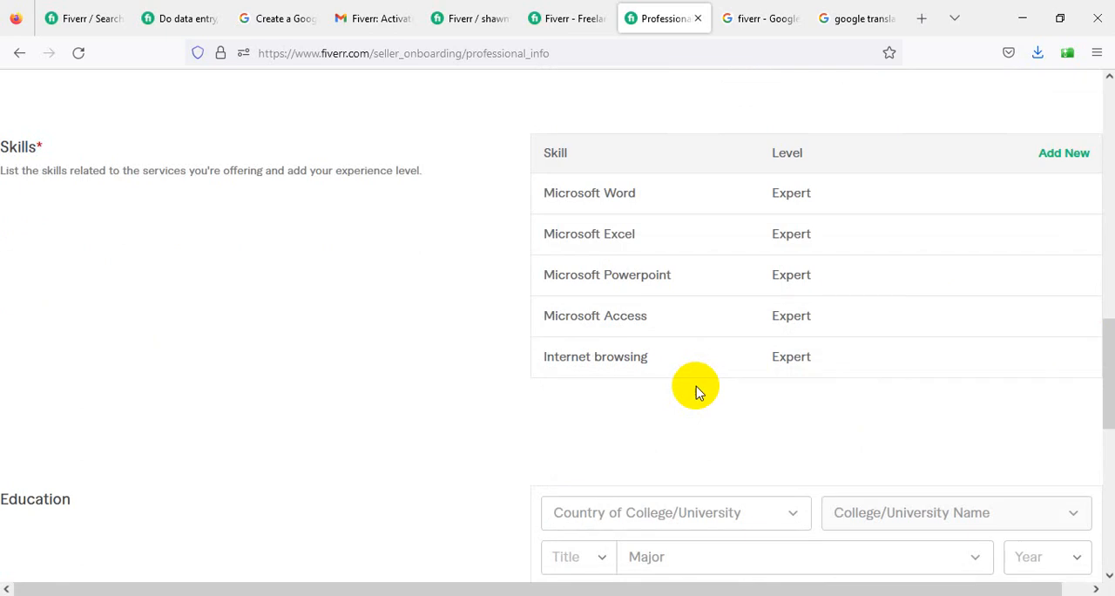
scroll(696, 391, "down", 2)
scroll(766, 279, "up", 2)
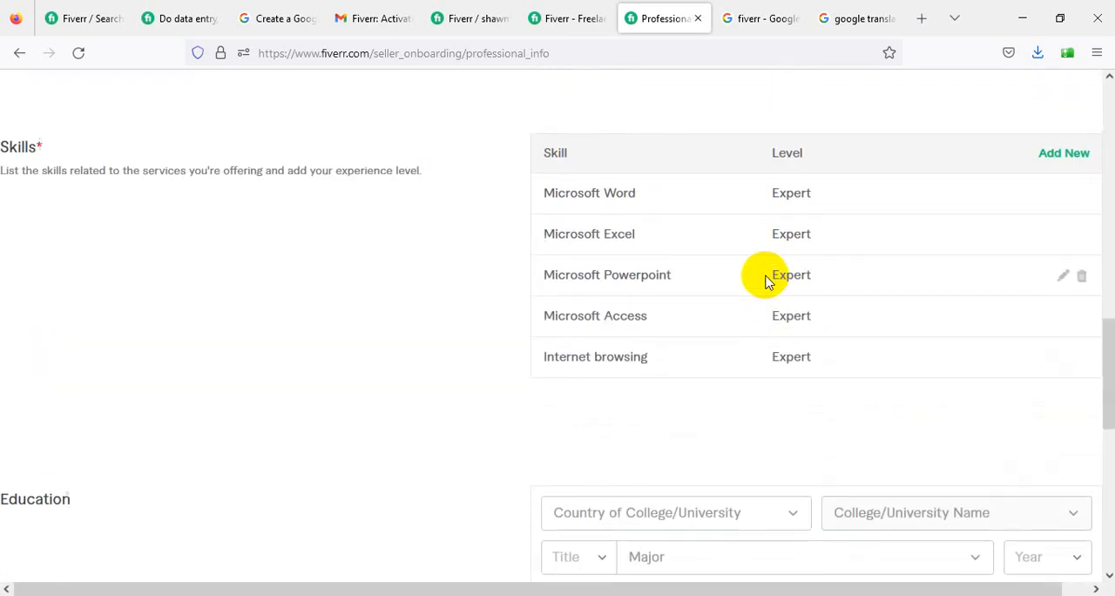